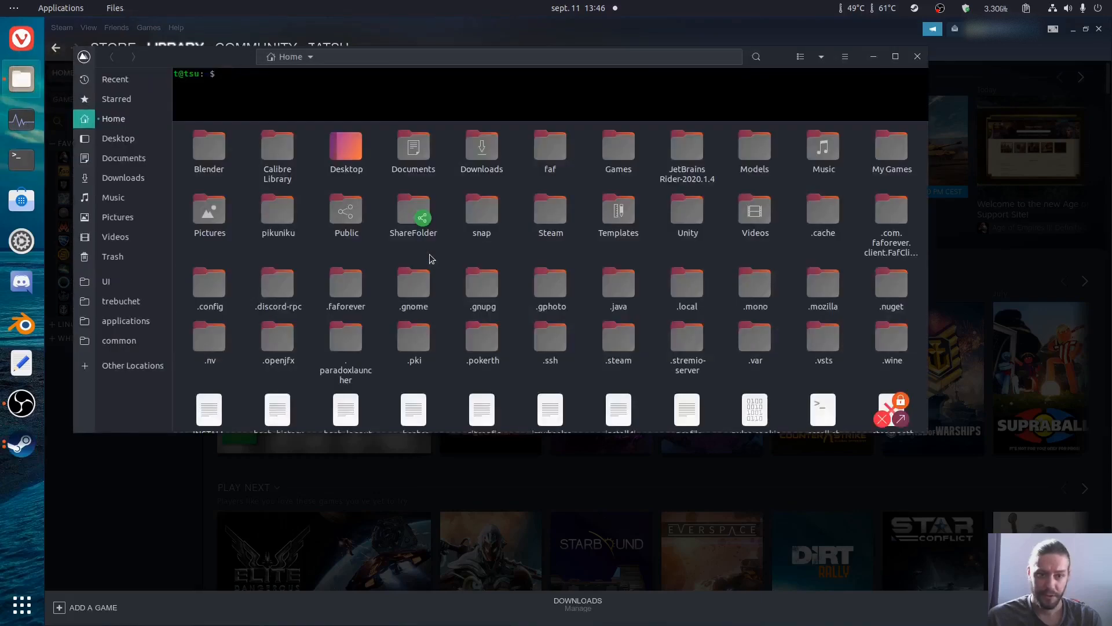
Step: Delete the faf, .com.faforever.client.FafClientApplication, .faforever and .java folders from the Home directory
left_click(546, 146)
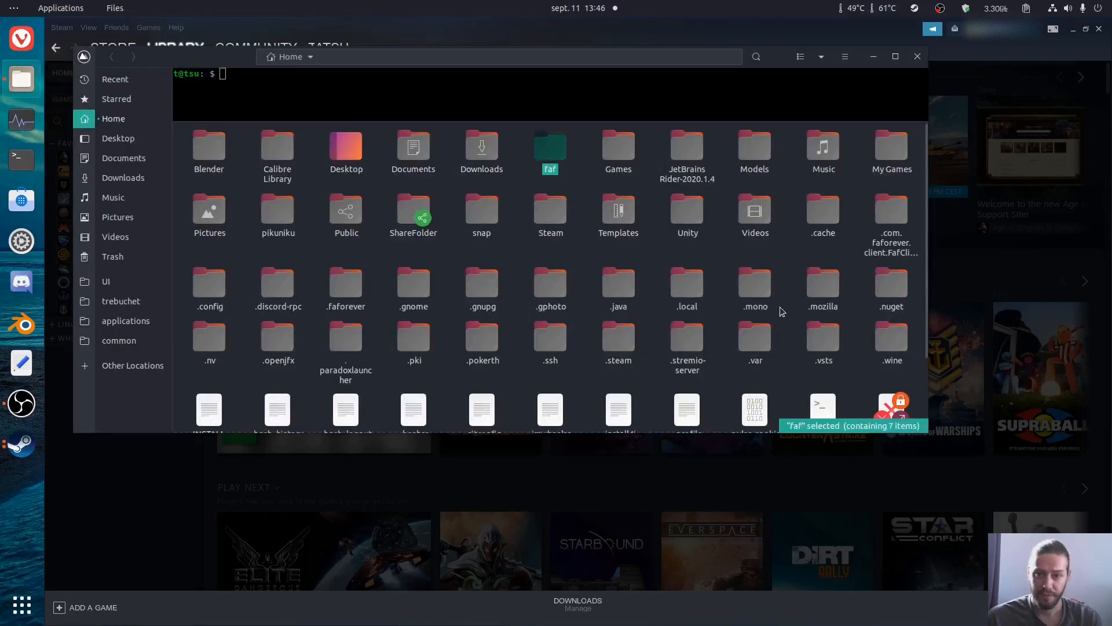
left_click(876, 240, "ctrl")
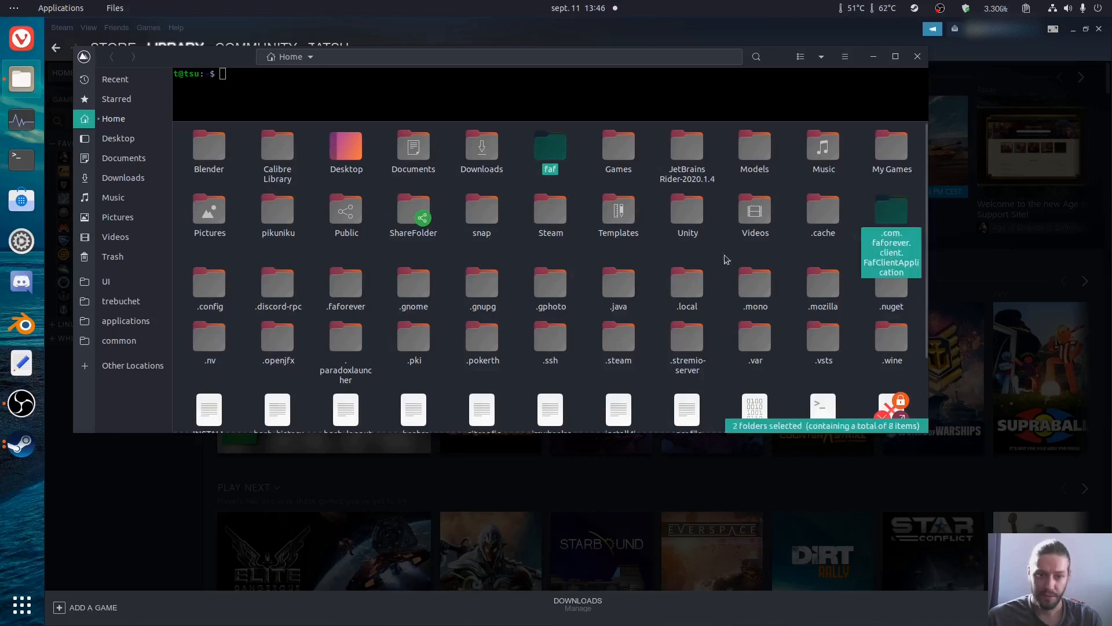
left_click(356, 301, "ctrl")
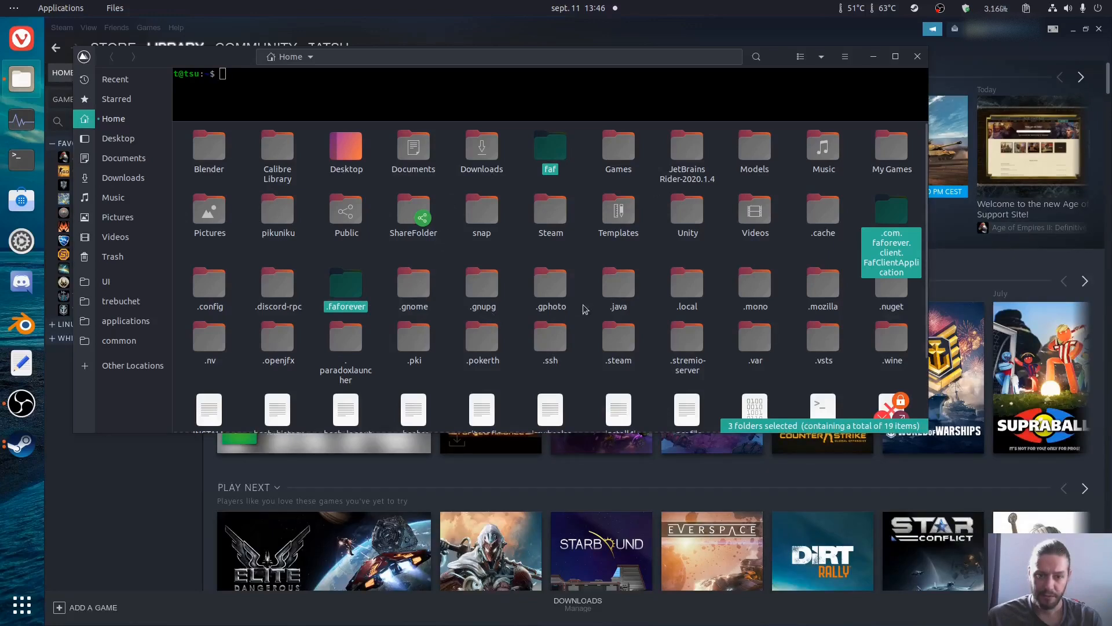
left_click(609, 305, "ctrl")
key("Delete")
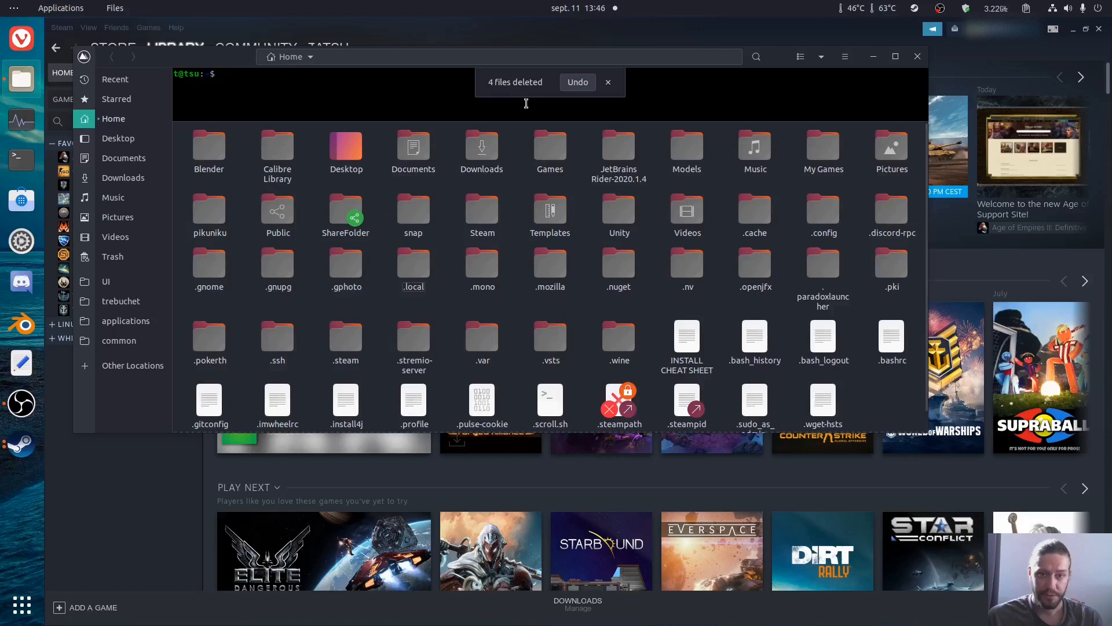
Step: Uninstall the package with "sudo apt remove oracle-java14-installer", entering the account password and confirming the removal with y
type("sudo ap")
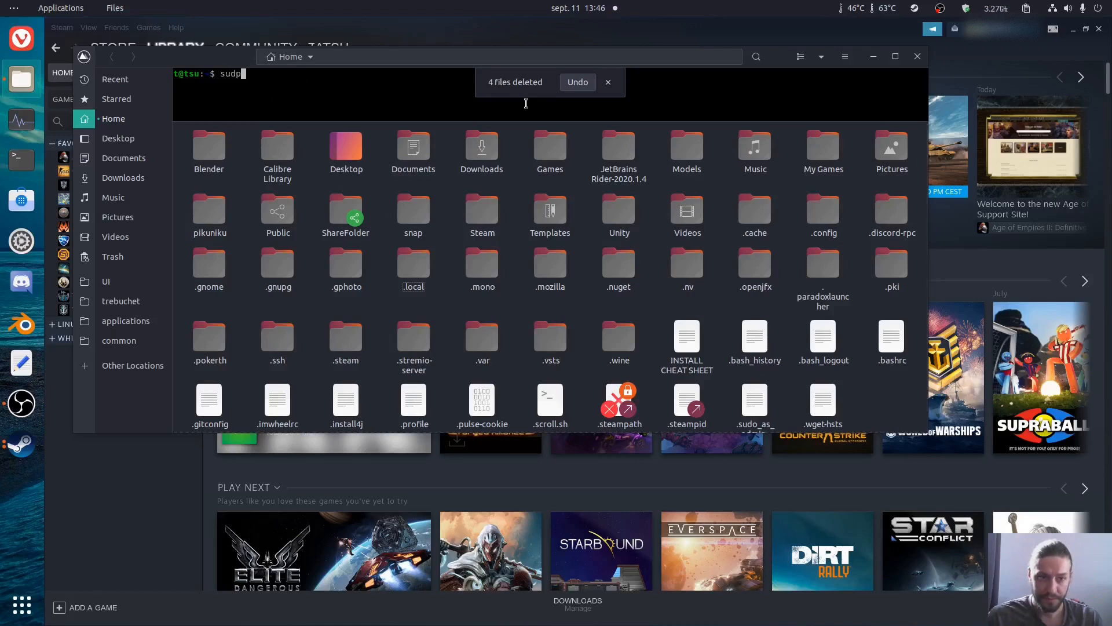
type("t")
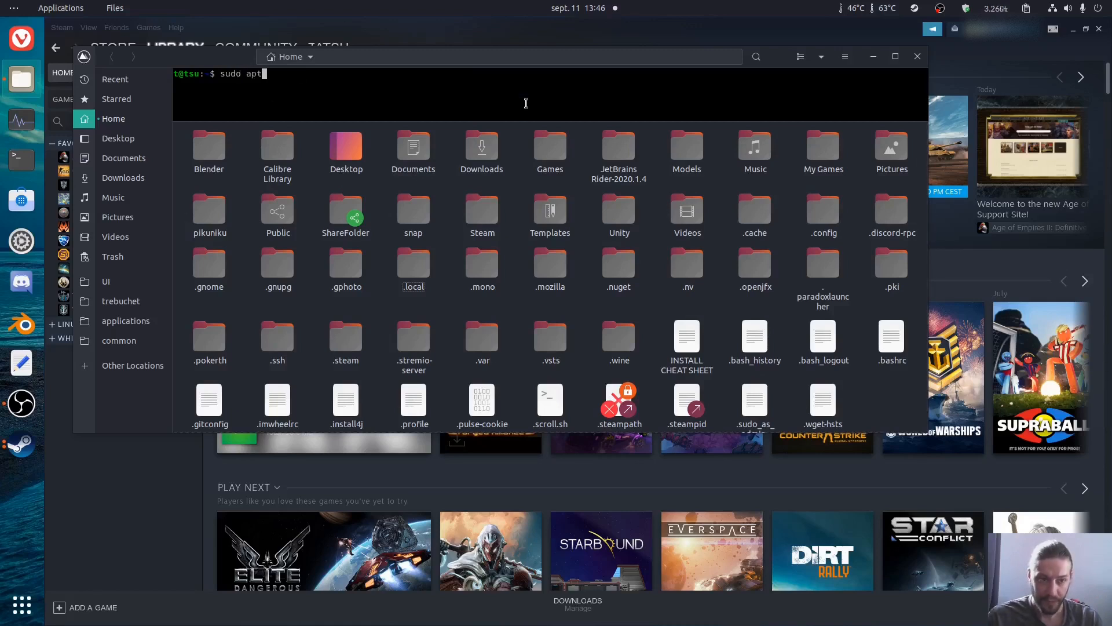
type(" remove j")
key("BackSpace")
type("oracle")
key("Tab")
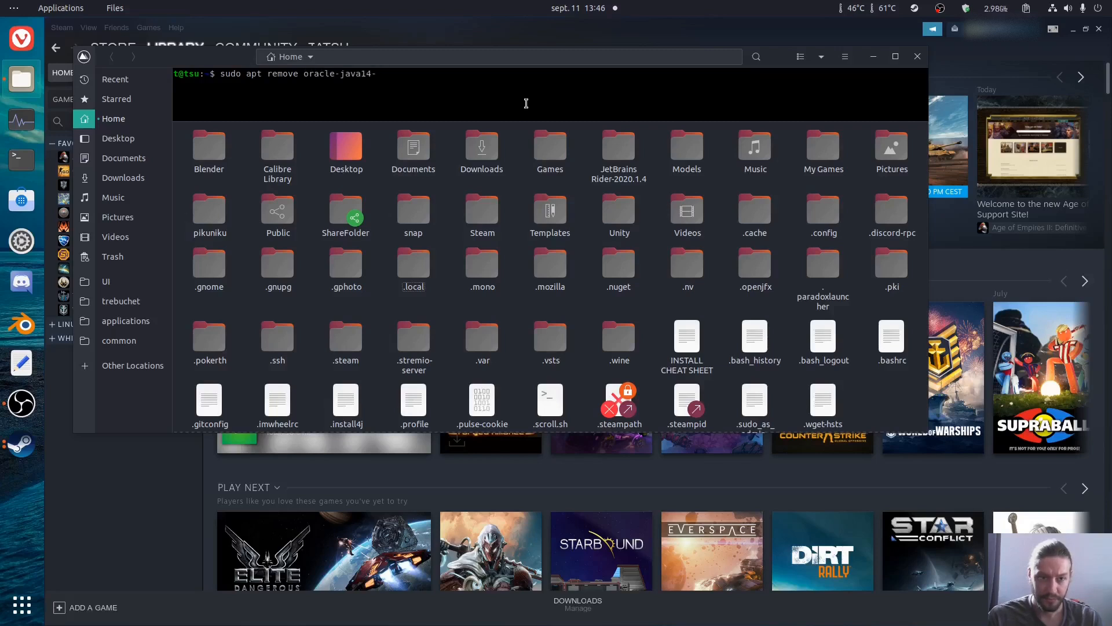
key("Tab")
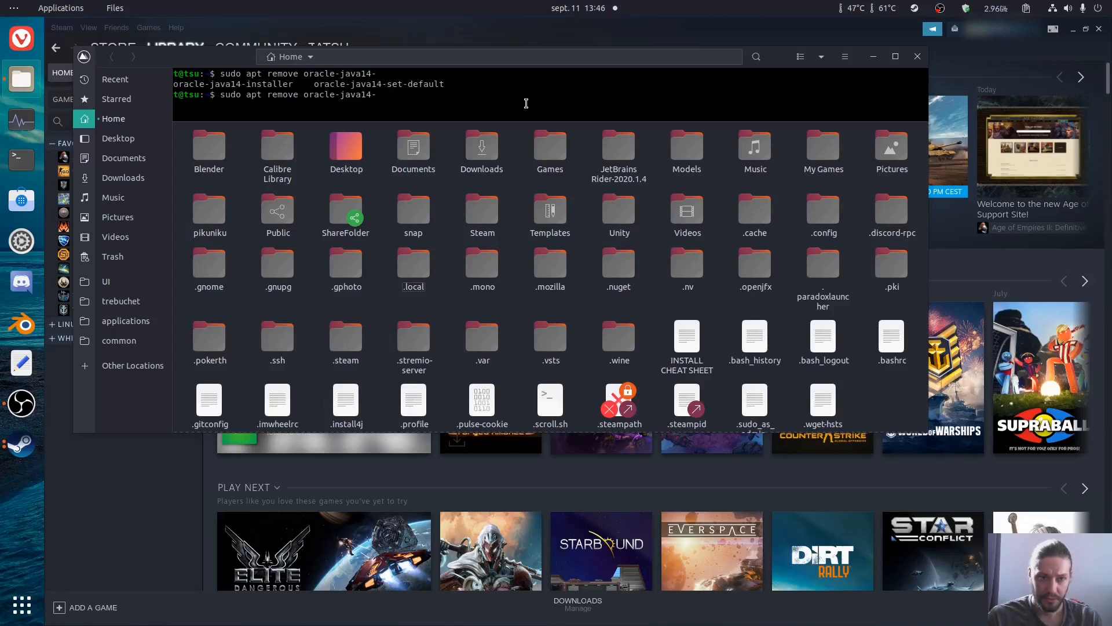
type("i")
key("Tab")
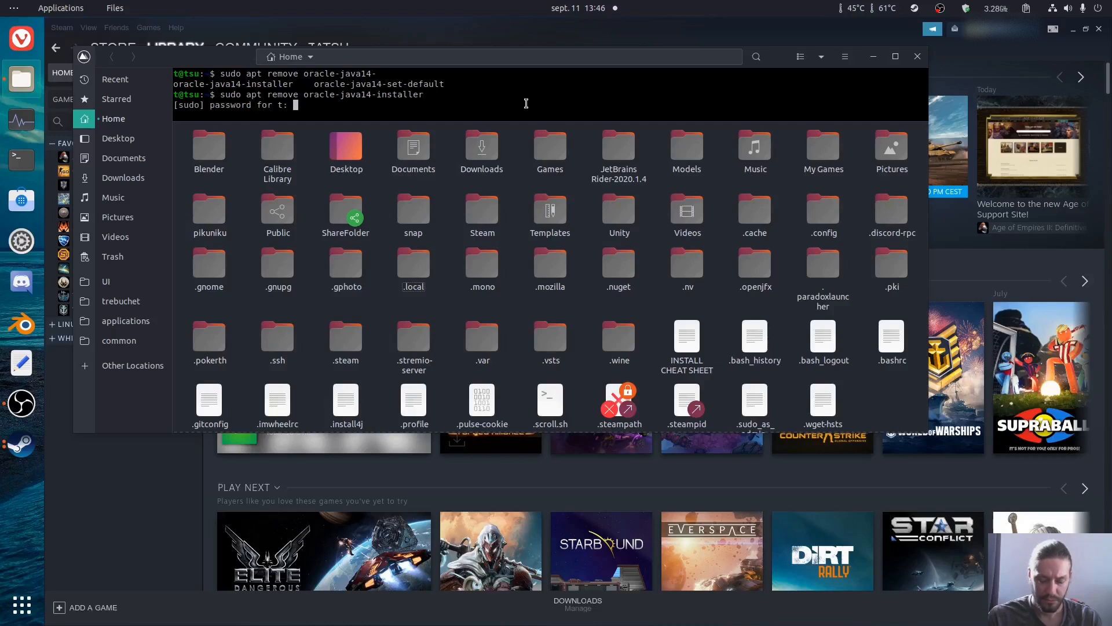
key("Return")
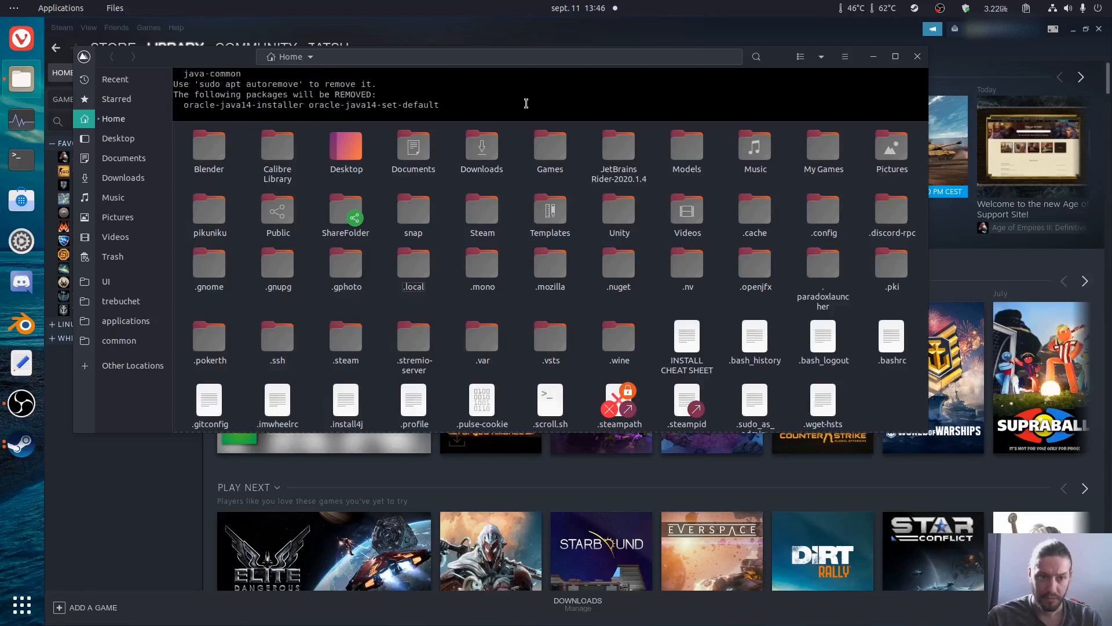
type("y")
key("Return")
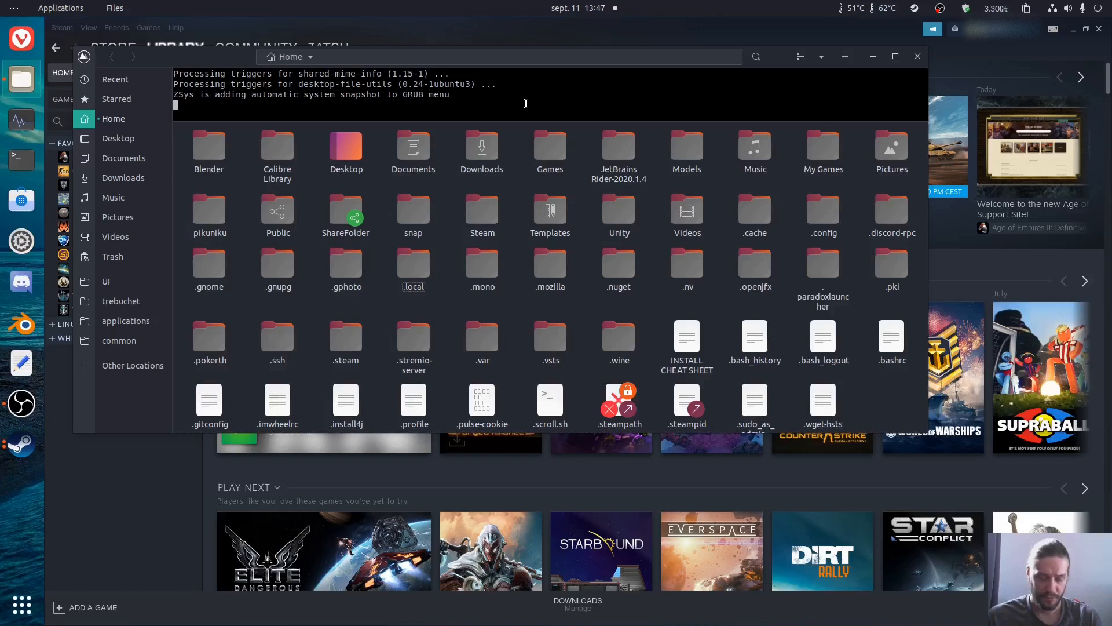
Step: Find the Additional Drivers application by searching for "ad", open it and show the Other Software sources
key("super")
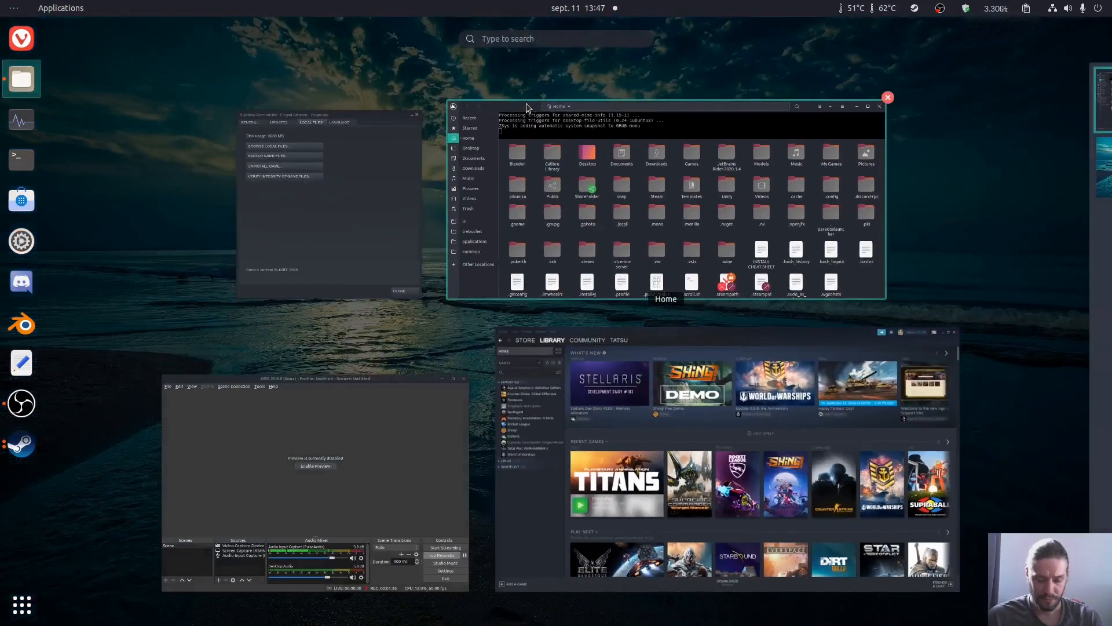
type("ad")
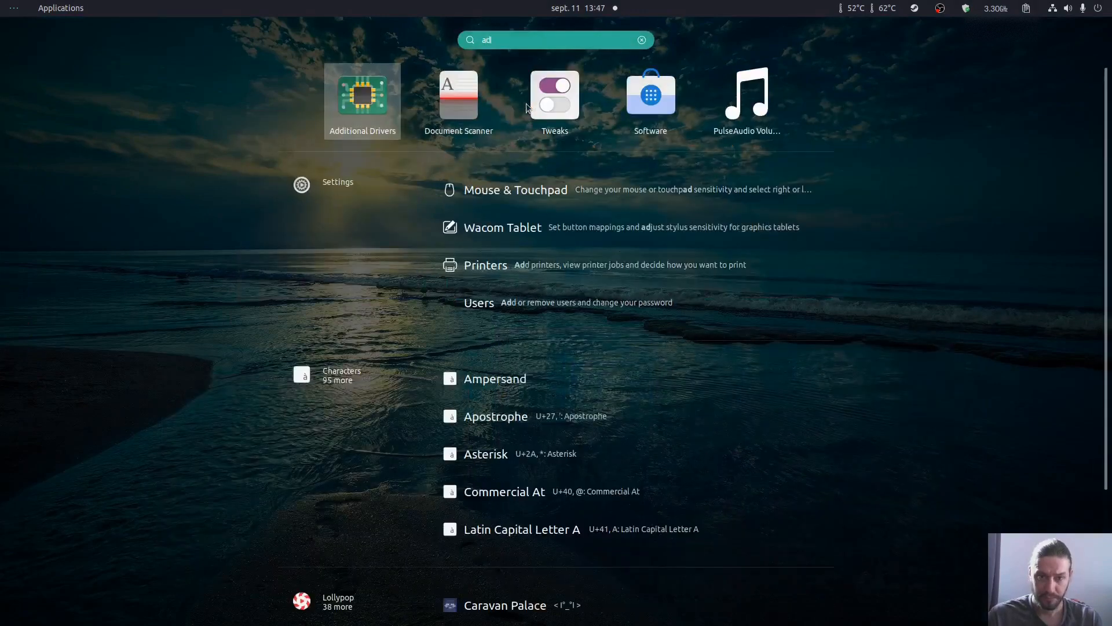
key("Left")
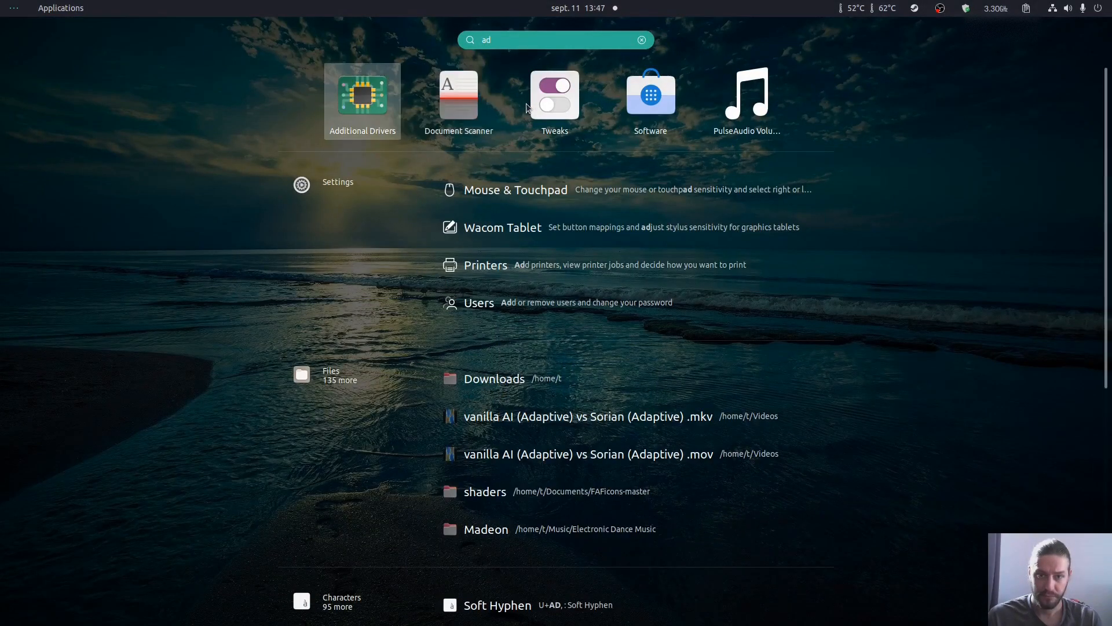
key("super")
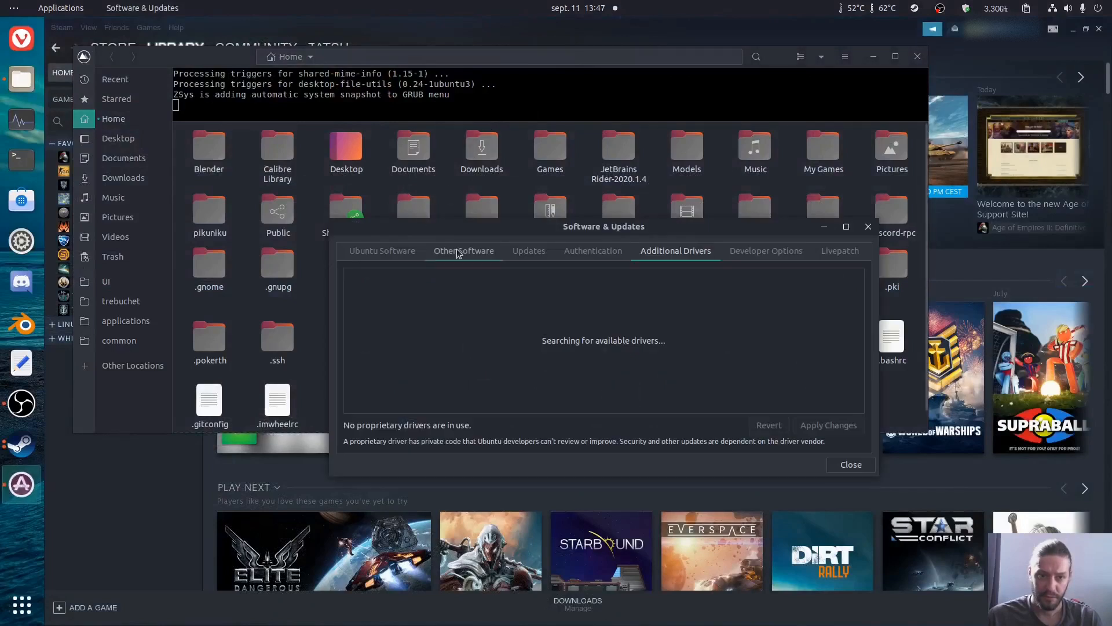
left_click(458, 254)
Step: Remove the linuxuprising/java "focal main" repository, authenticating with the account password, and close the settings while reloading the software information
scroll(864, 329, "down", 3)
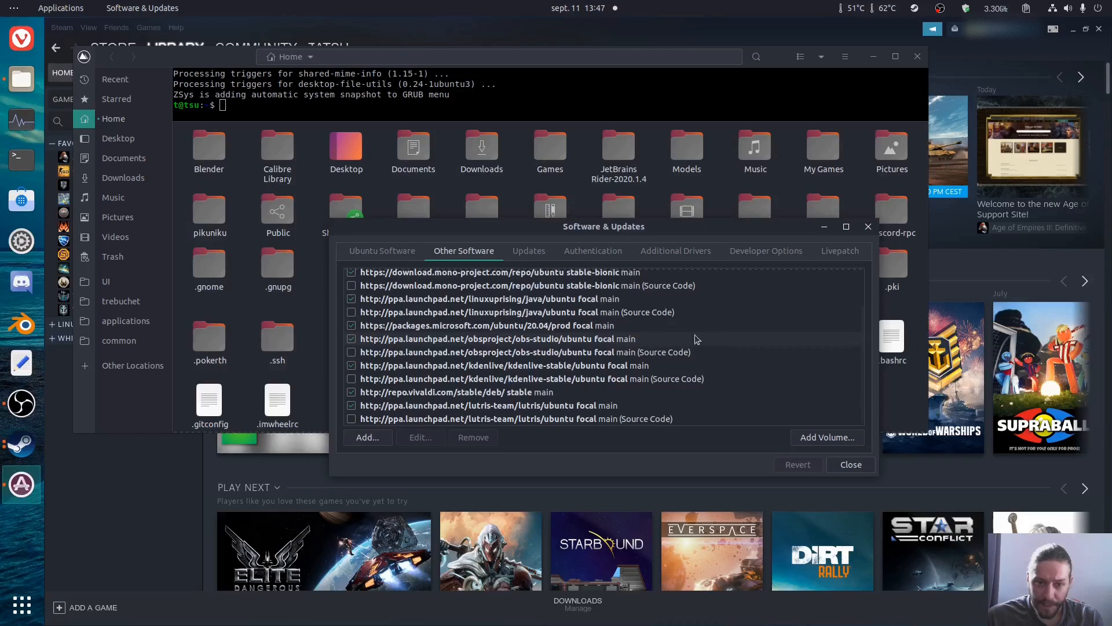
left_click(565, 304)
left_click(473, 438)
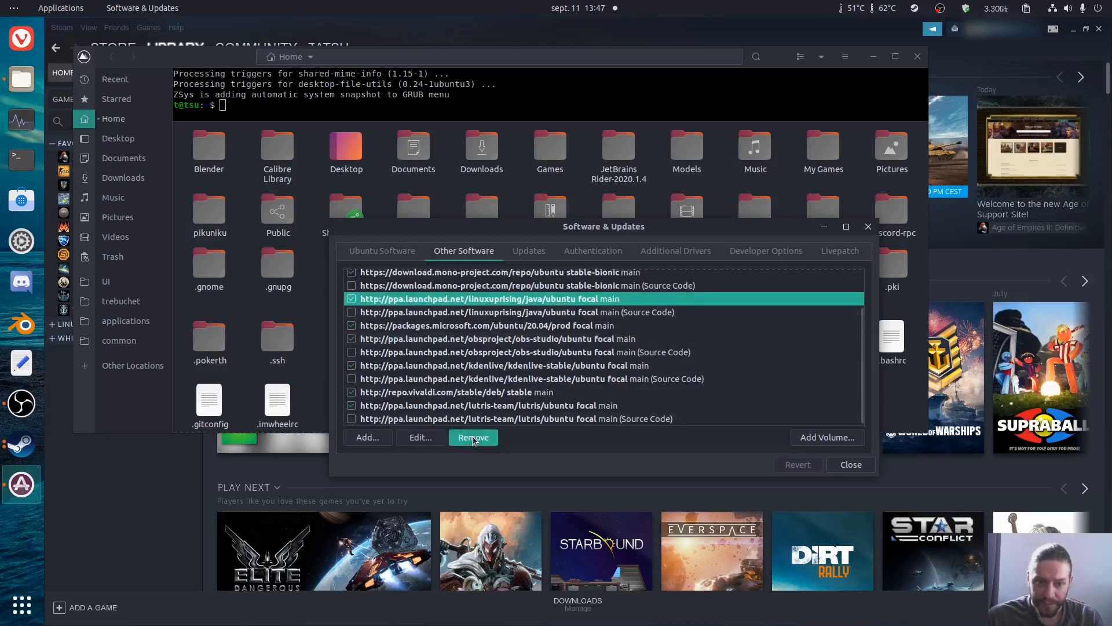
type("•••••••")
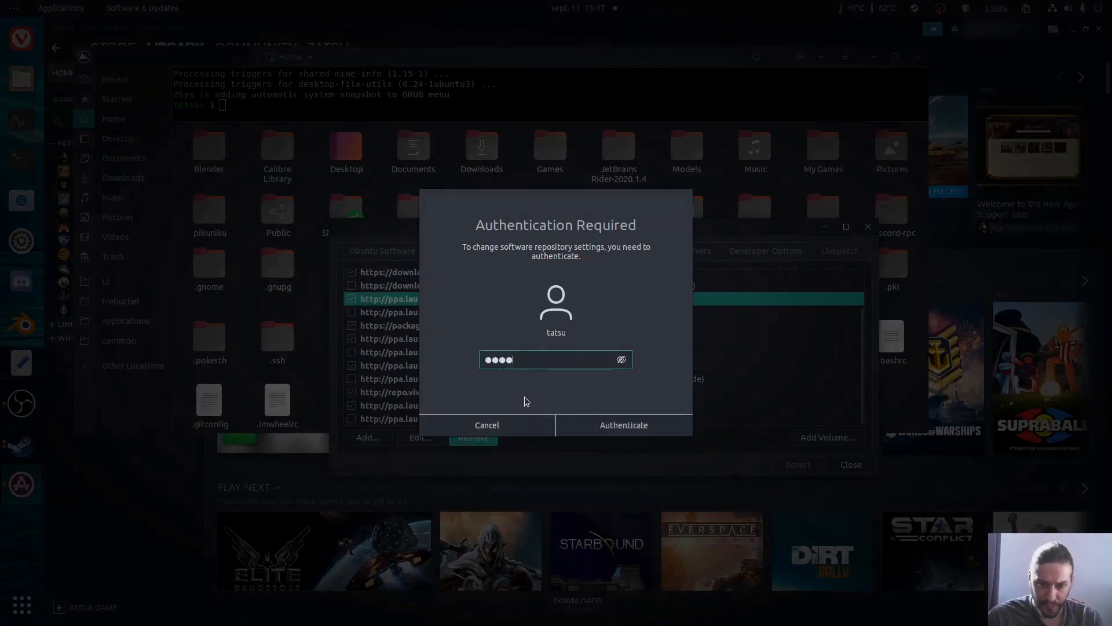
key("Return")
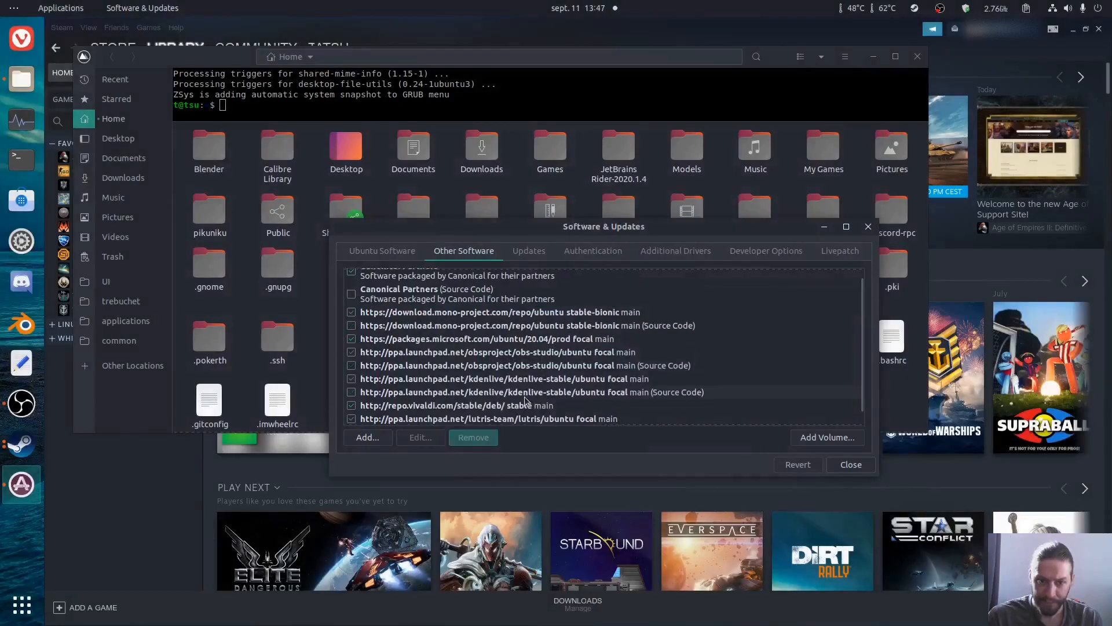
left_click(849, 464)
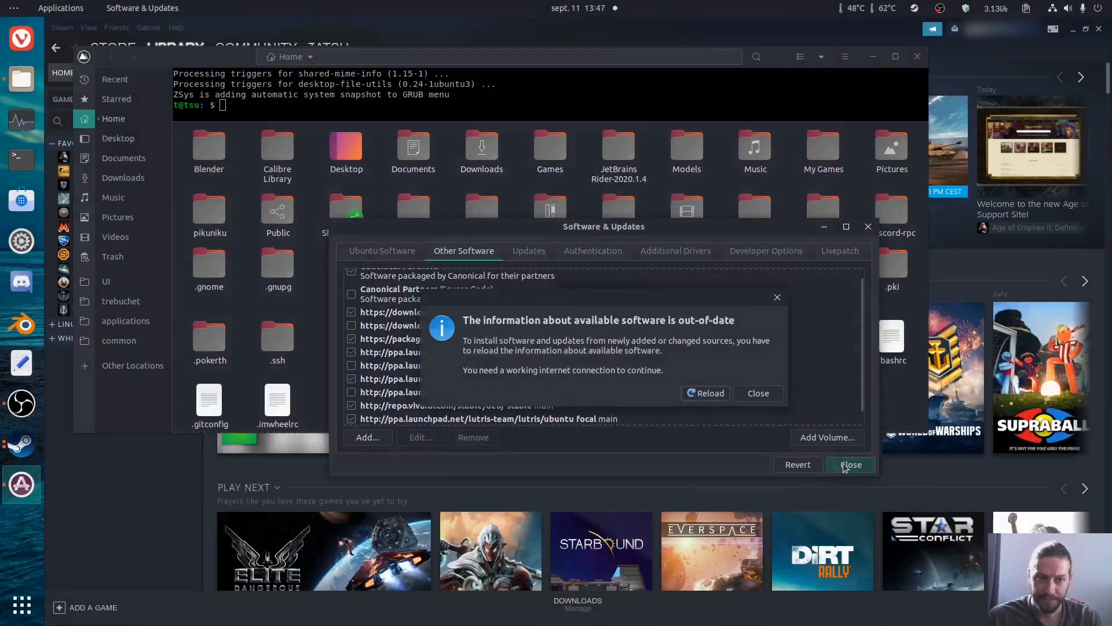
left_click(710, 394)
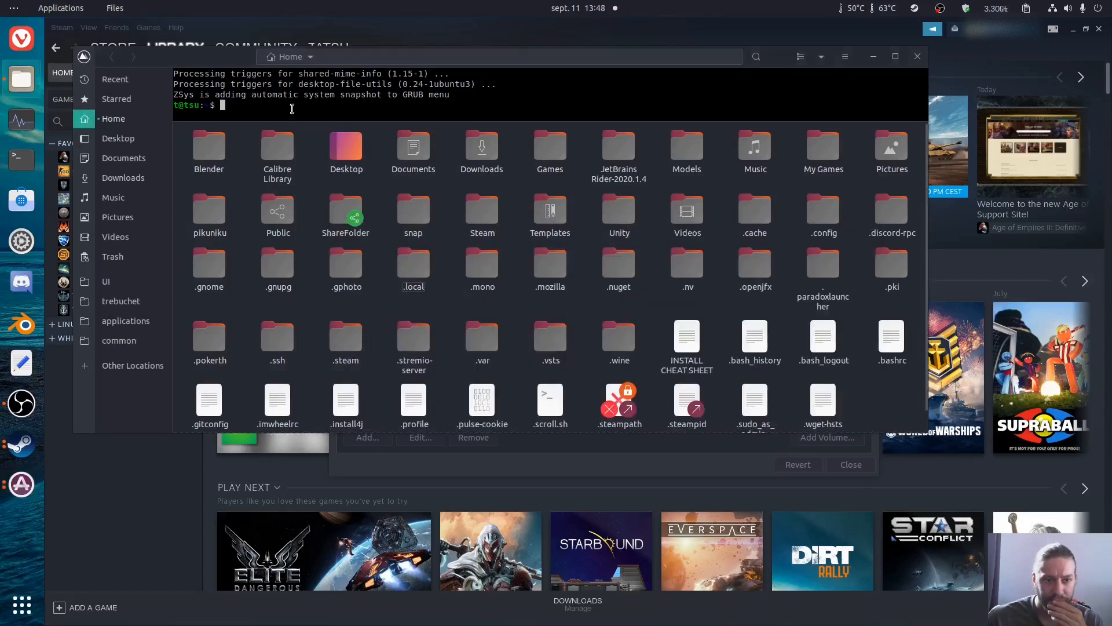
Step: Refresh the package lists in the Home window's terminal with "sudo apt update", running the command a second time
type("sudo ap")
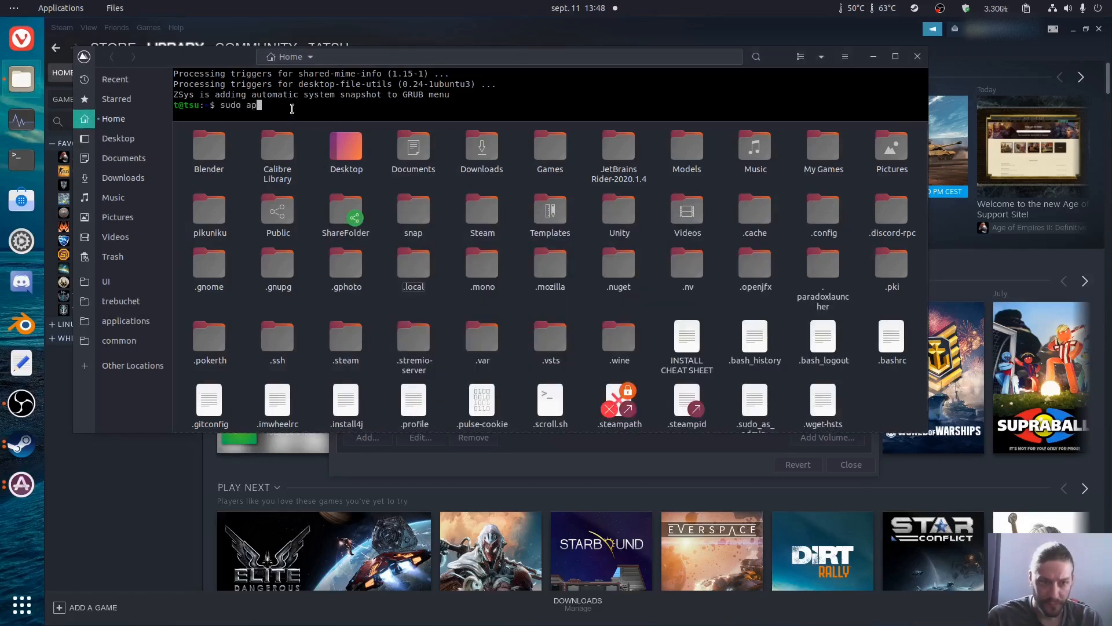
type("t update")
key("Return")
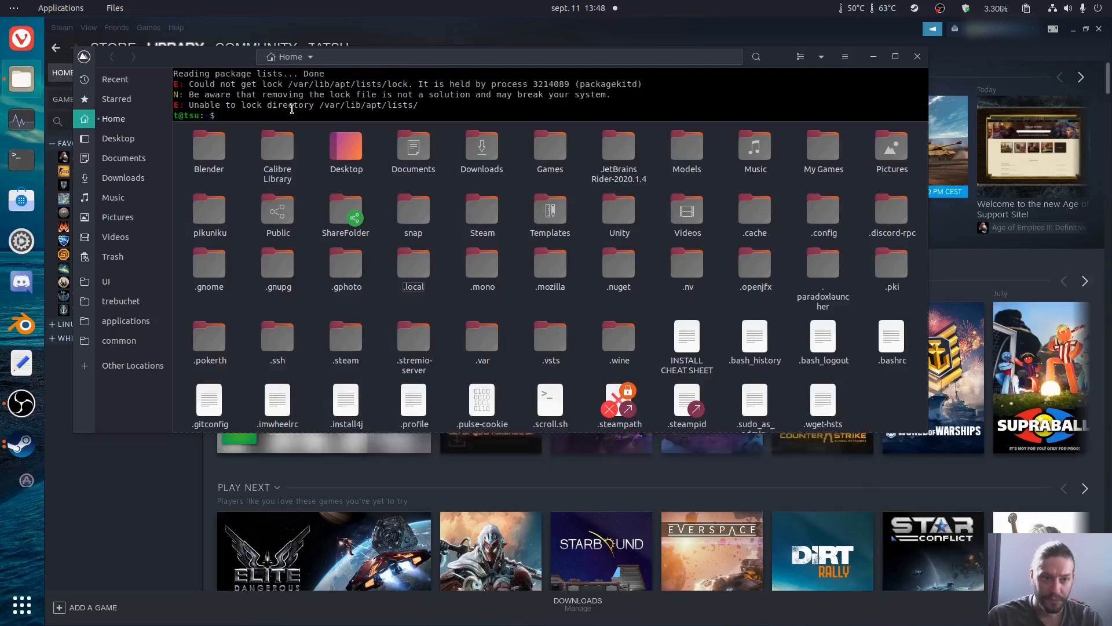
key("Up")
key("Return")
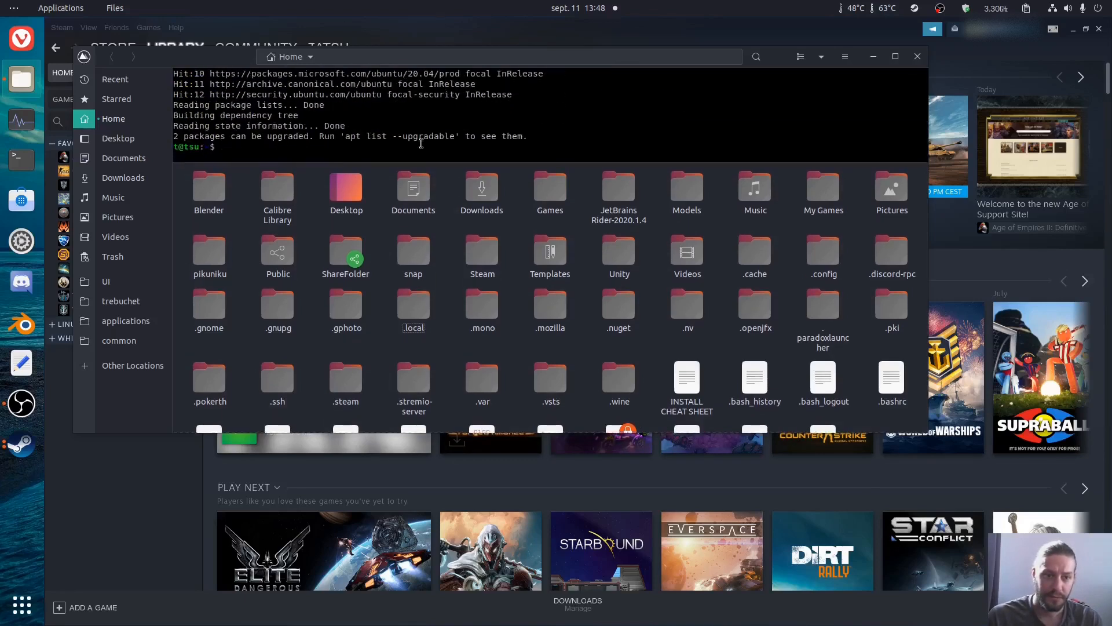
Step: Remove the unneeded dependency packages with "sudo apt autoremove" and confirm with y
key("Up")
key("BackSpace")
key("BackSpace")
key("BackSpace")
key("BackSpace")
key("BackSpace")
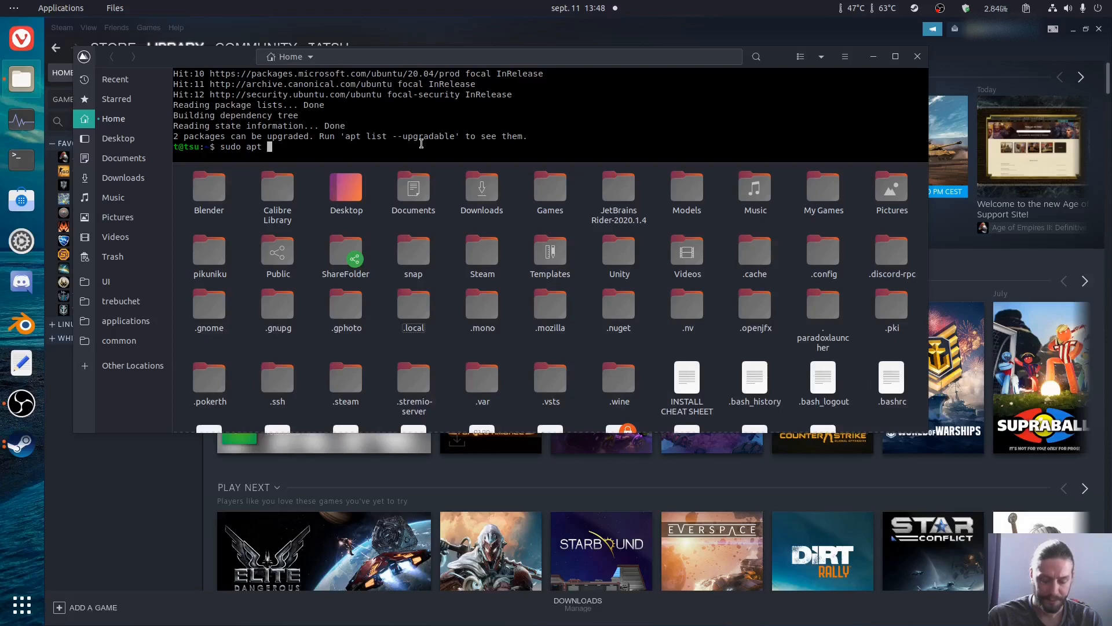
key("BackSpace")
type("autoremove")
key("Return")
type("y")
key("Return")
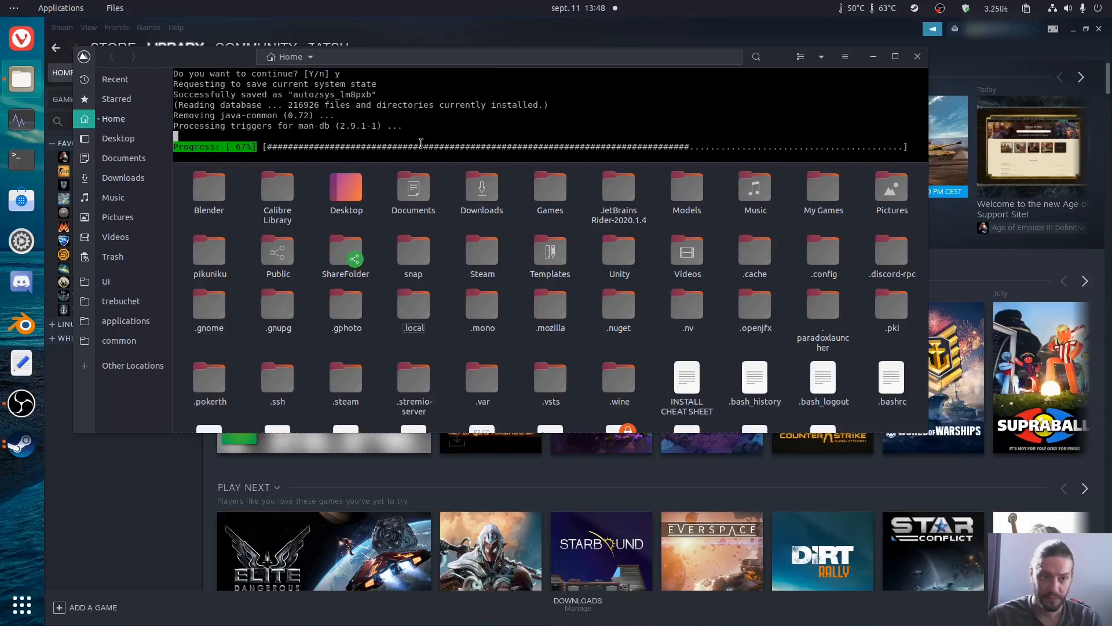
Step: Clear outdated package files from the cache with "sudo apt autoclean"
key("Up")
key("BackSpace")
key("BackSpace")
key("BackSpace")
key("BackSpace")
key("BackSpace")
key("BackSpace")
key("BackSpace")
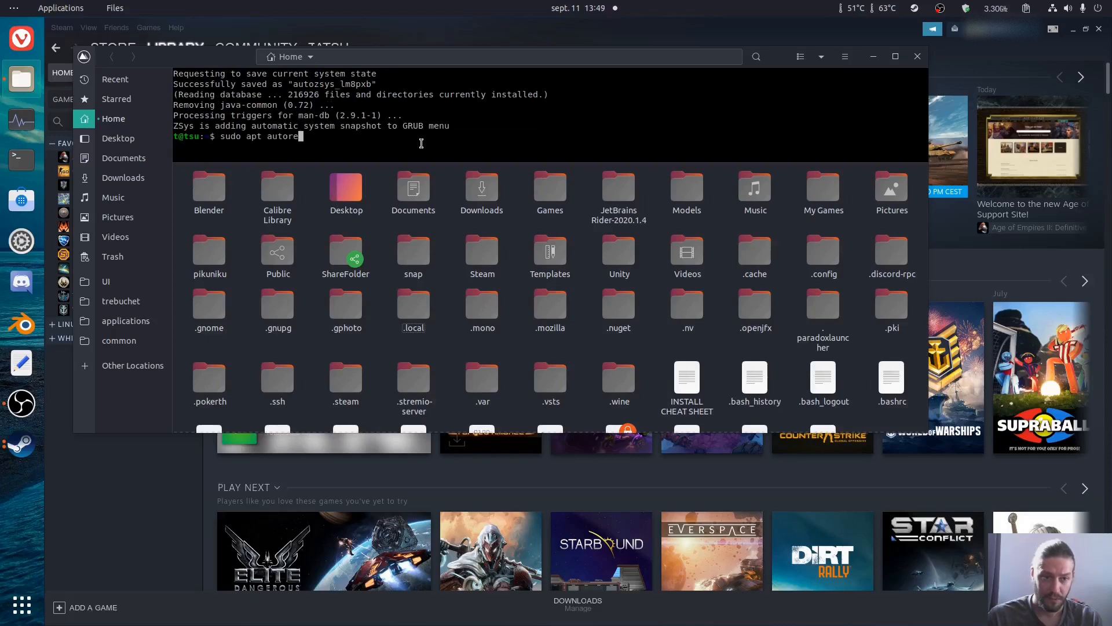
type("clean")
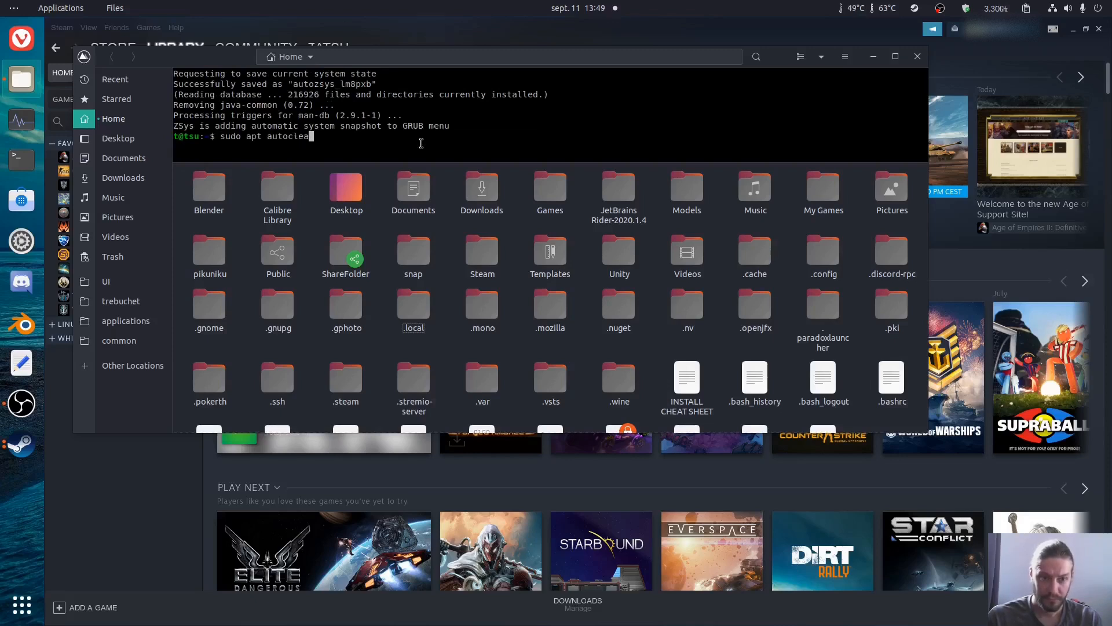
key("Return")
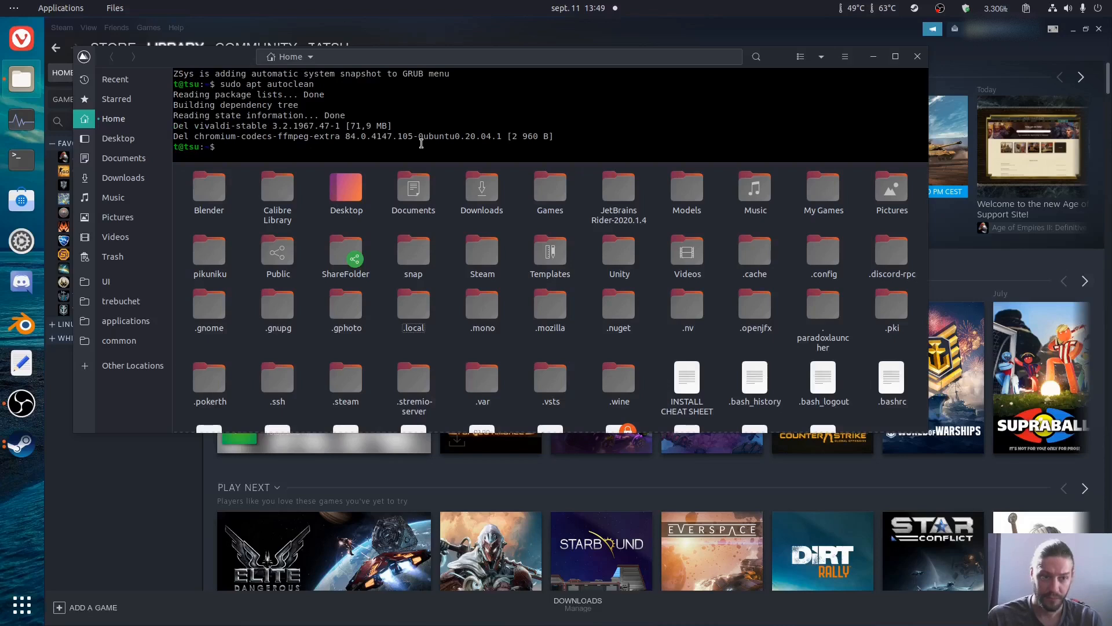
Step: Upgrade the system packages with "sudo apt dist-upgrade -y"
type("sudo apt")
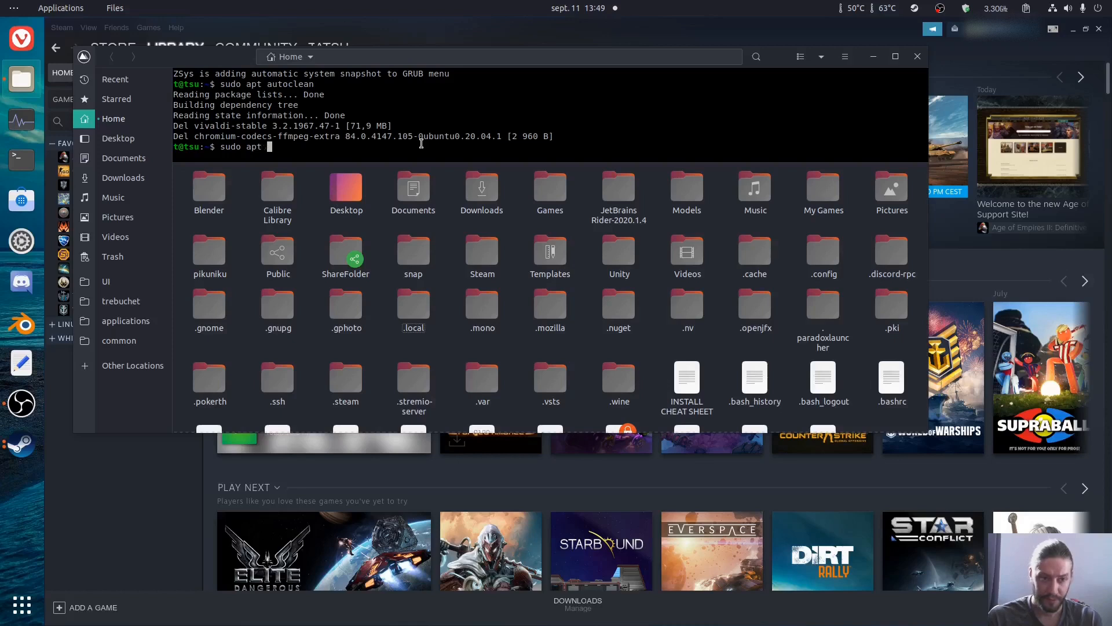
type(" dist-upgrade -y")
key("Return")
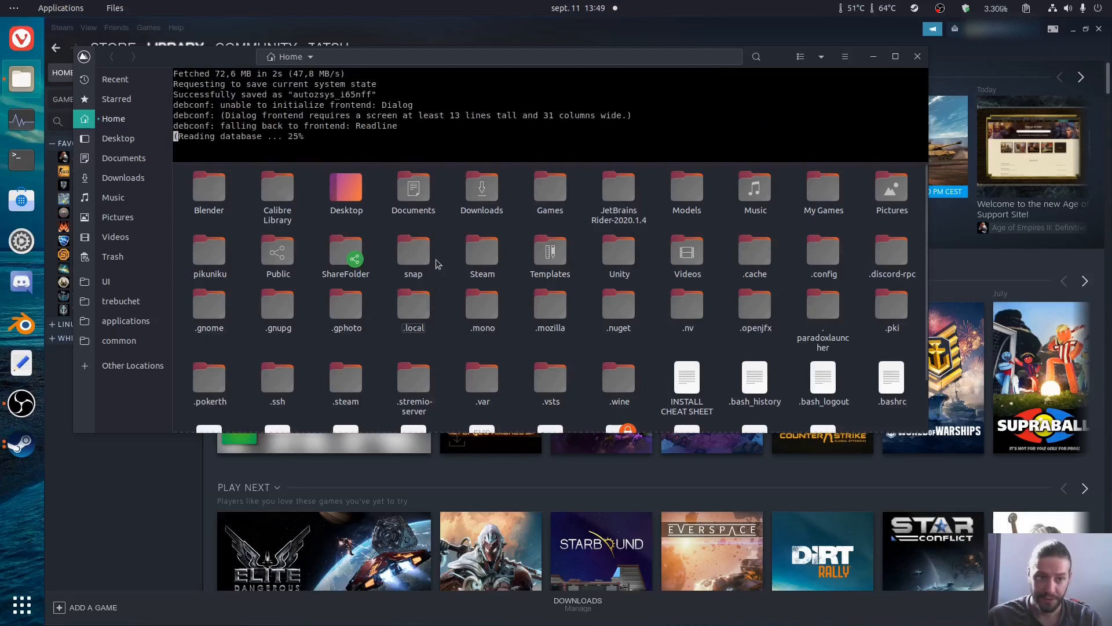
Step: Open a second file manager window and go to the .local/share folder in Home
right_click(22, 80)
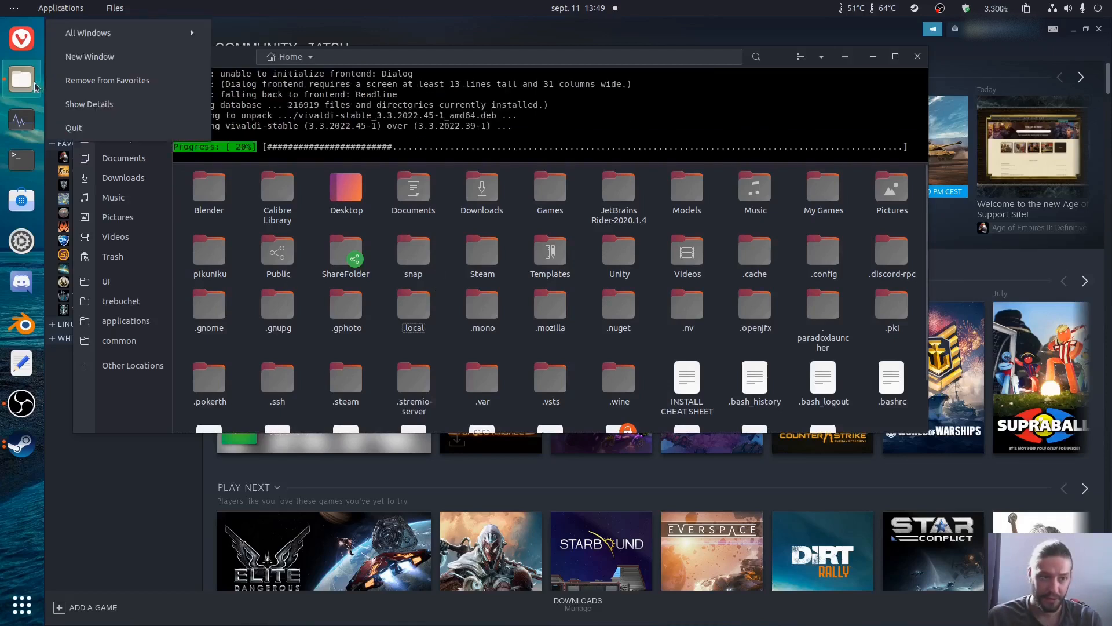
left_click(87, 56)
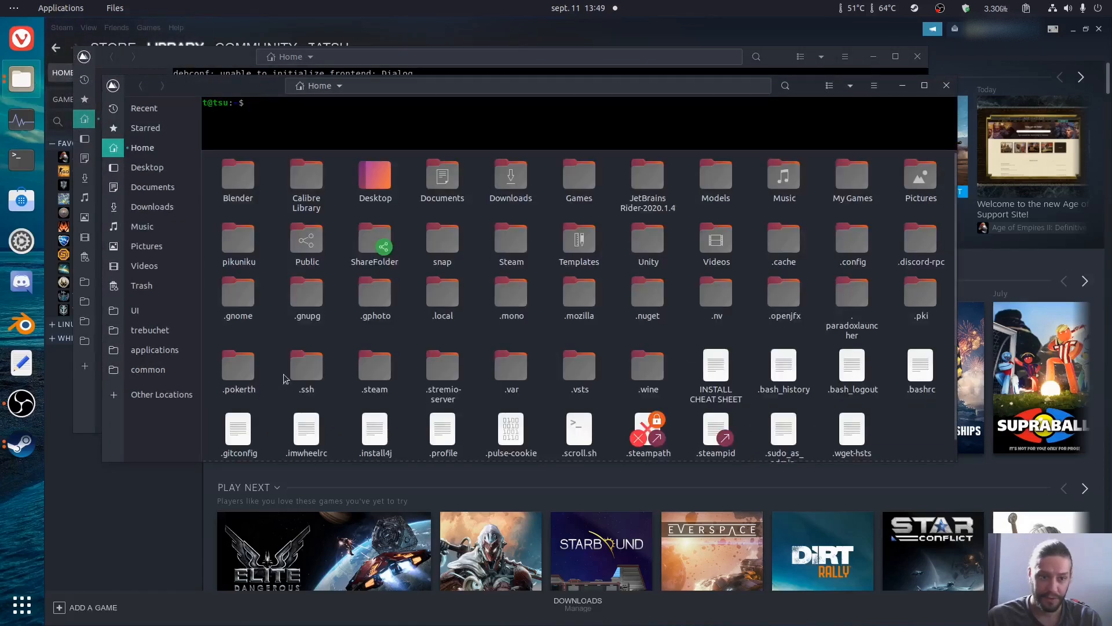
double_click(441, 299)
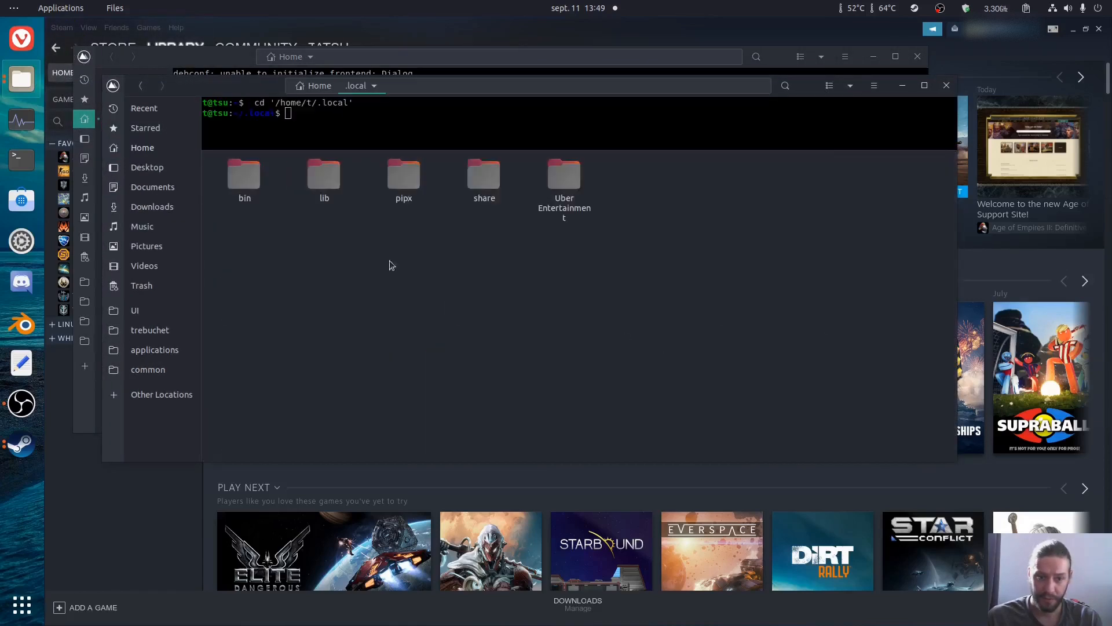
double_click(482, 181)
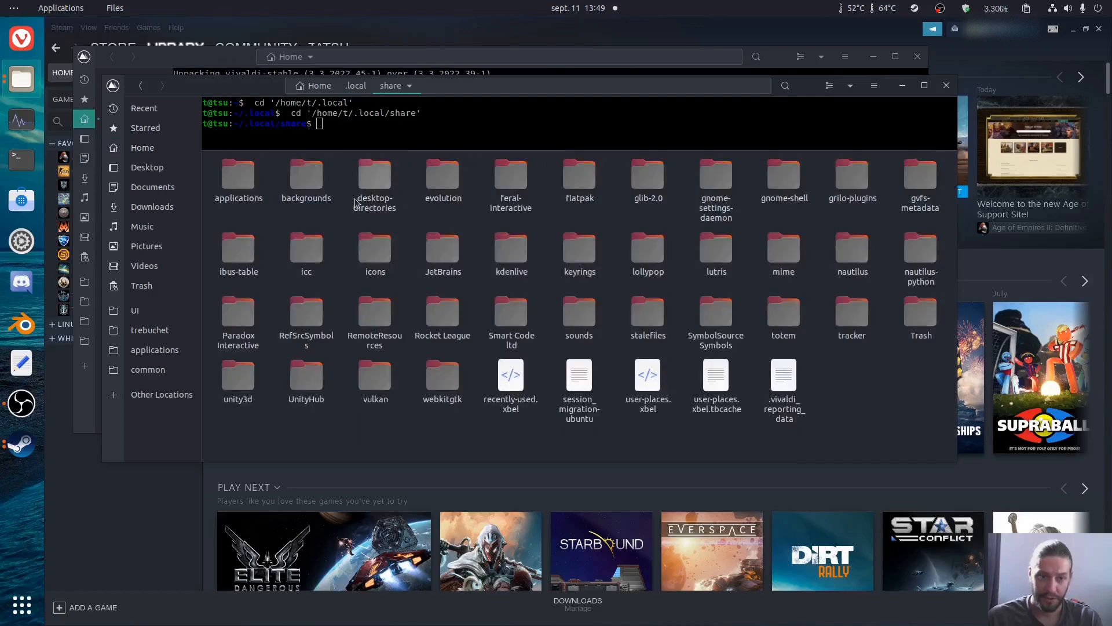
Step: Delete the faforever.desktop launcher from the .local/share/applications folder
double_click(249, 191)
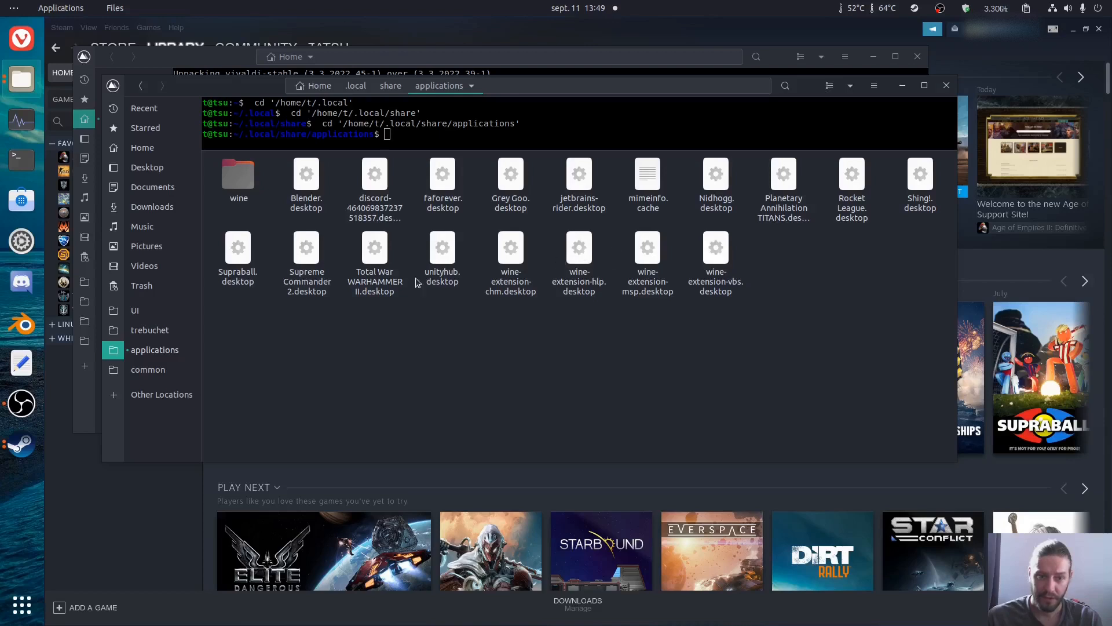
left_click(442, 201)
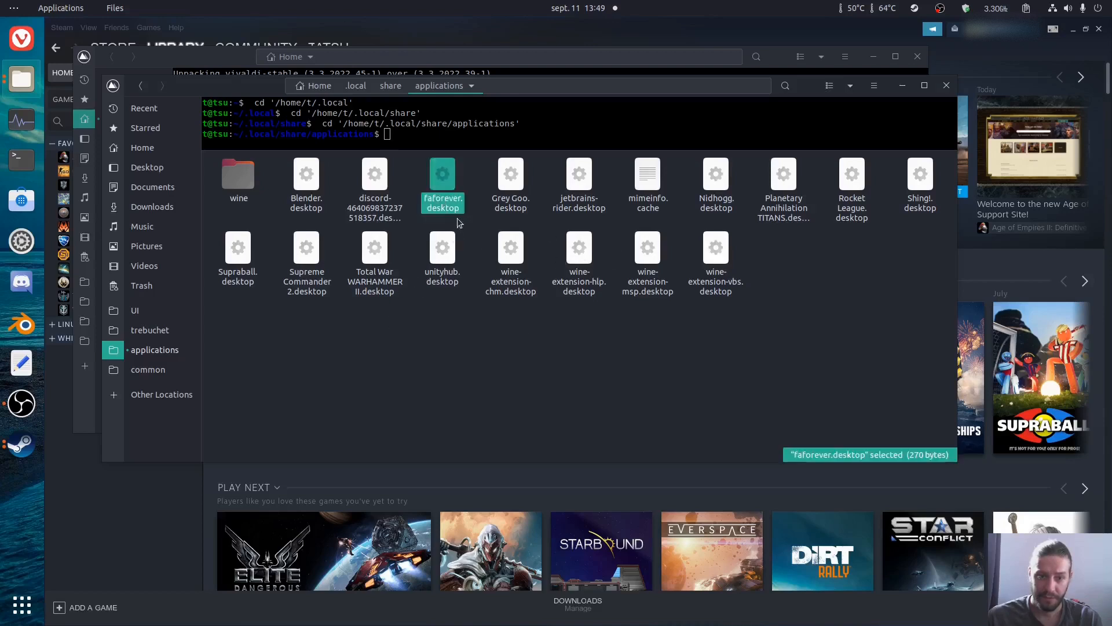
key("Delete")
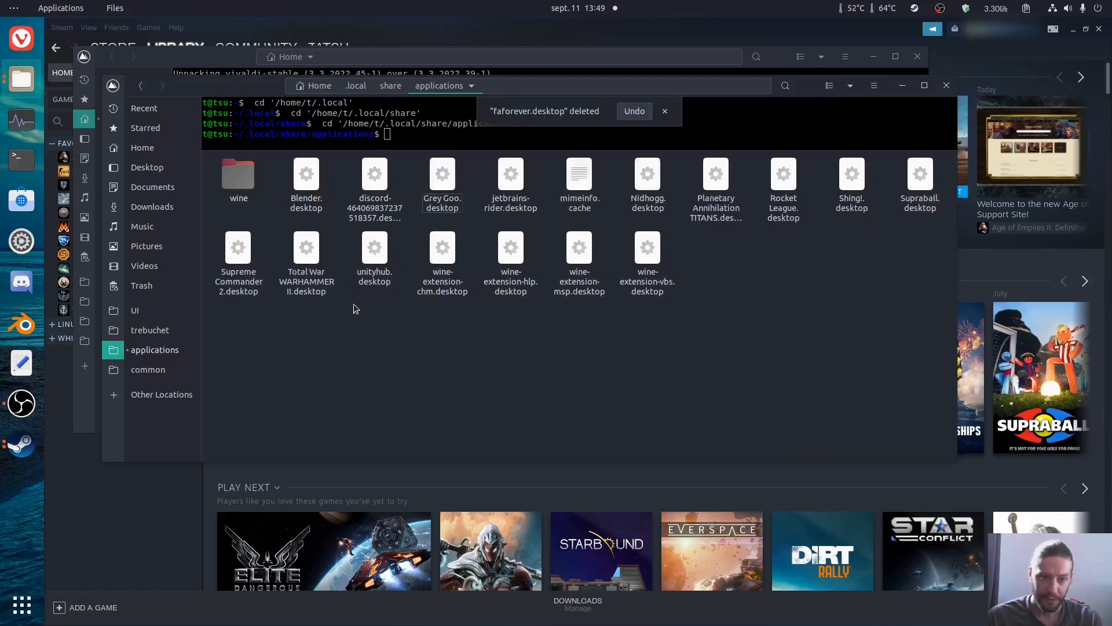
Step: Look at faf.png in the .local/share/icons folder and close the second file manager window
key("alt+Up")
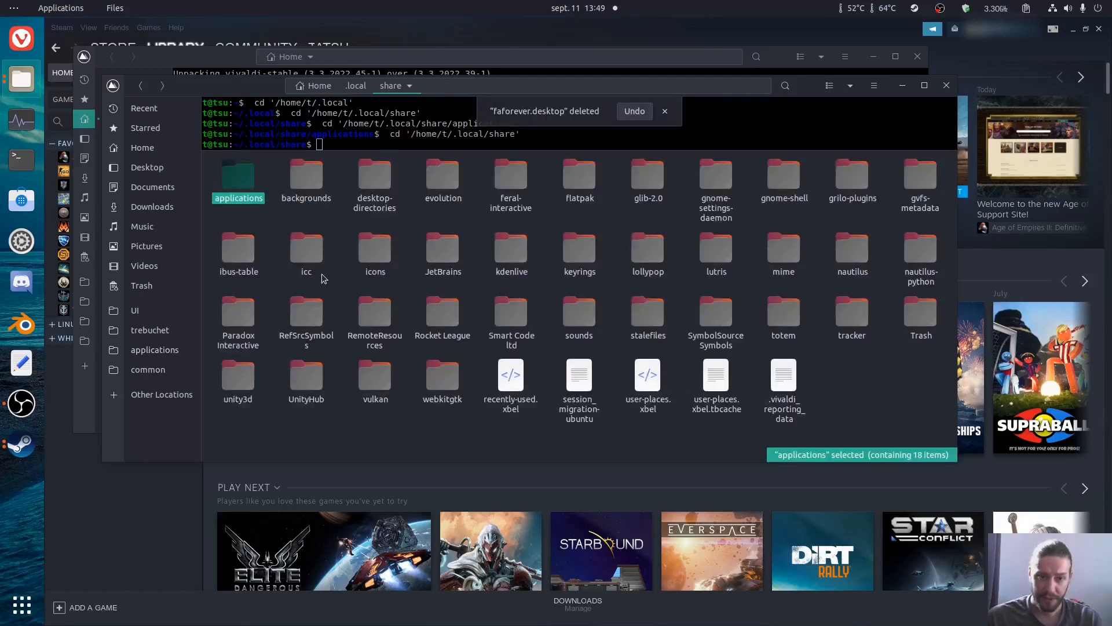
double_click(368, 254)
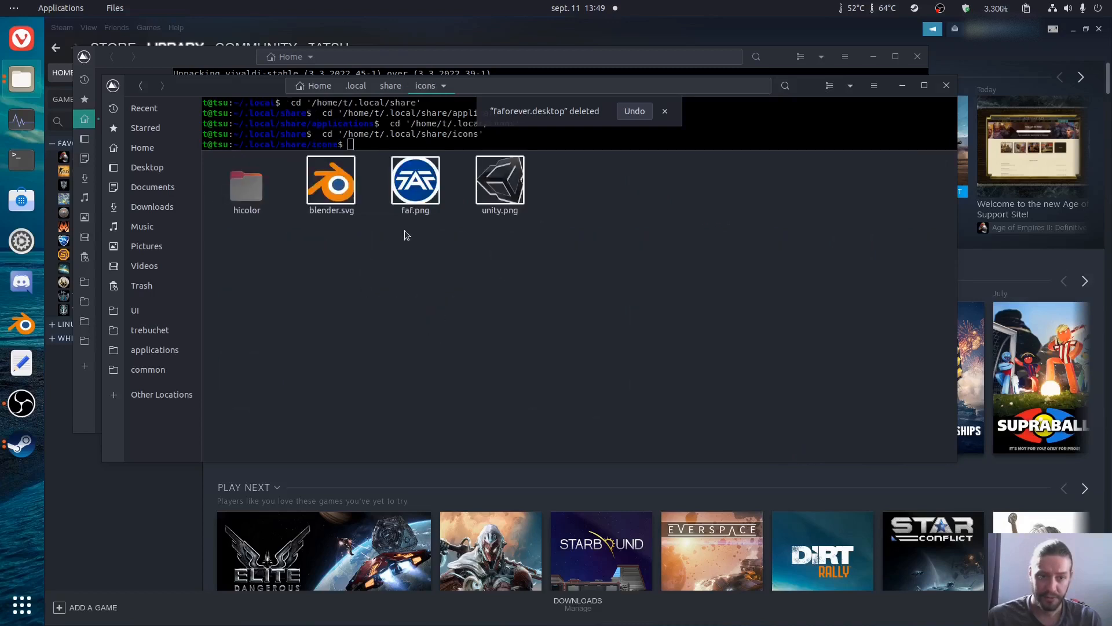
left_click(407, 197)
left_click_drag(353, 314, 437, 195)
left_click(421, 246)
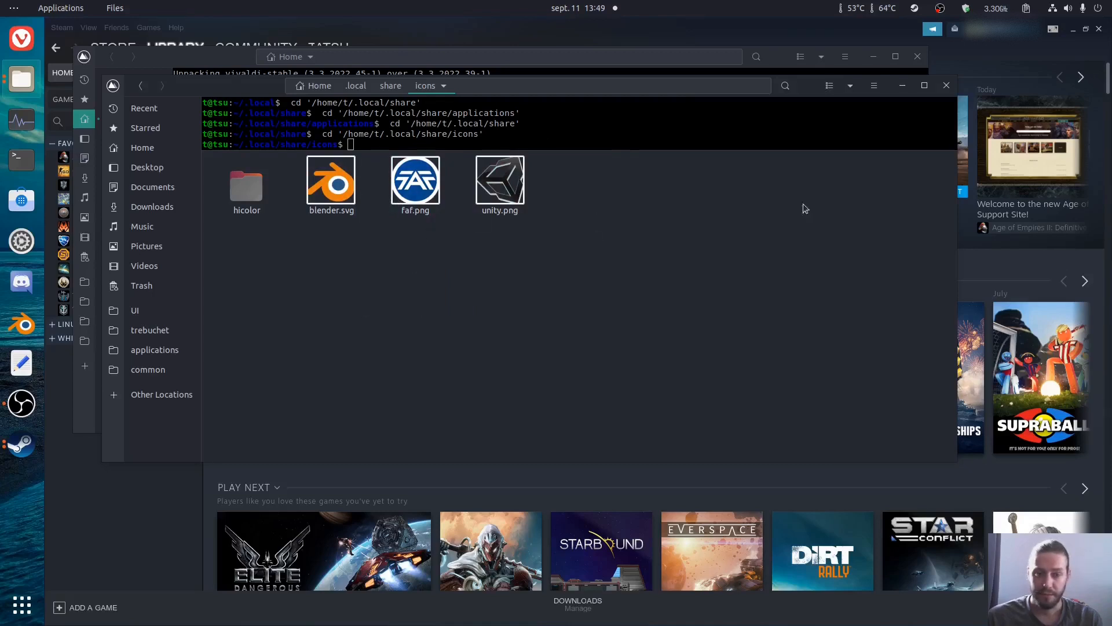
left_click(946, 87)
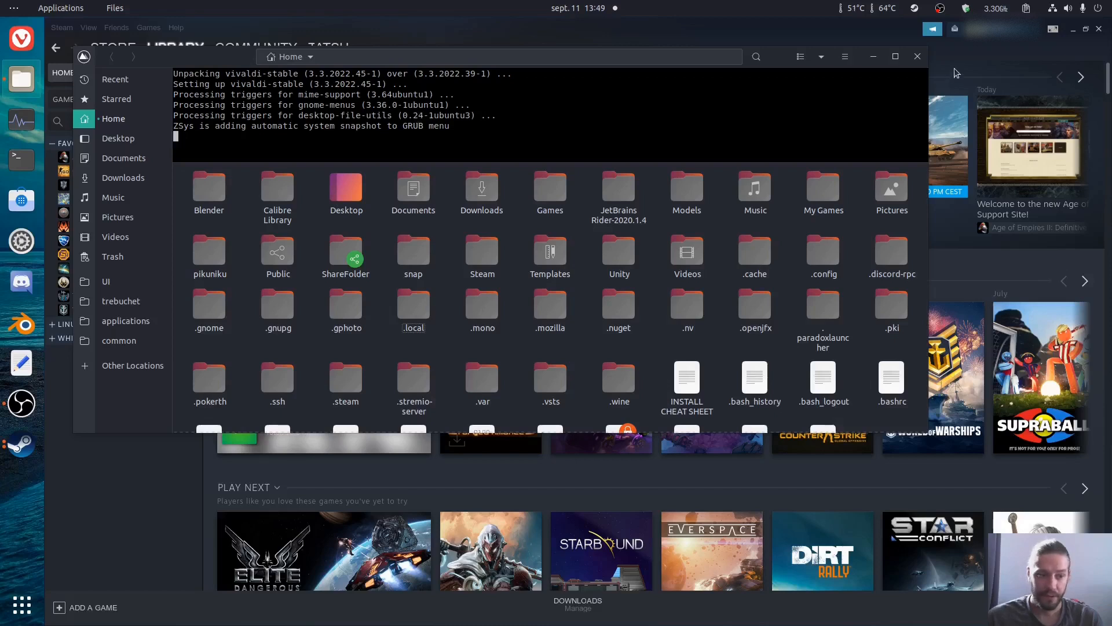
Step: Search the installed applications for leftover FAF or Forged Alliance entries with "fa" and "for", and leave the search
key("super")
type("fa")
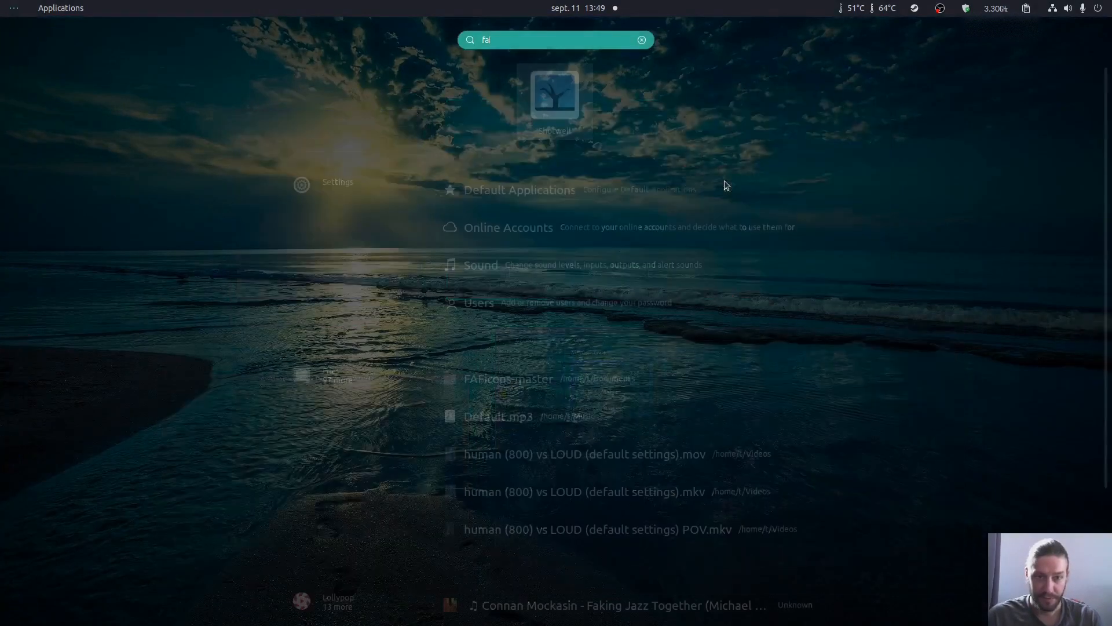
key("BackSpace")
type("or")
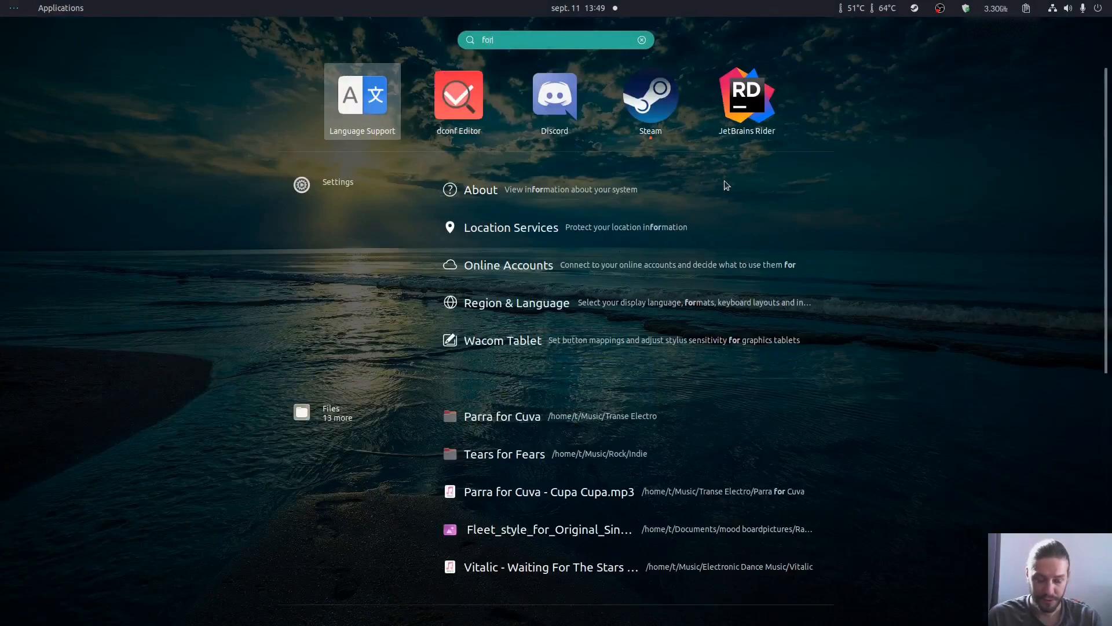
type("g")
key("BackSpace")
key("BackSpace")
key("BackSpace")
key("BackSpace")
type("faf")
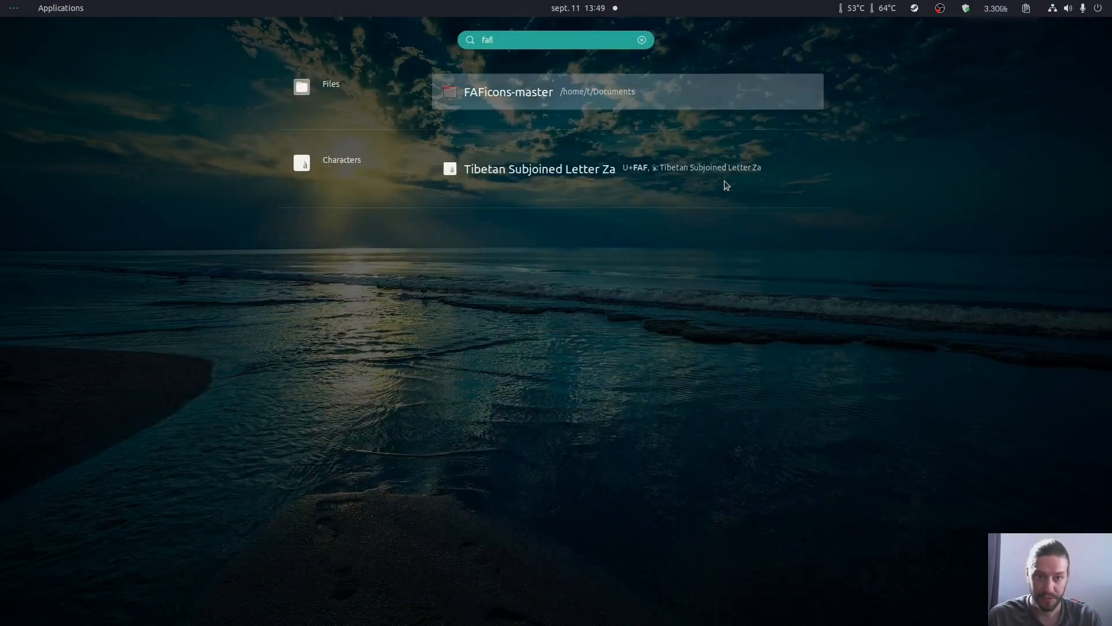
key("BackSpace")
type("i")
left_click(724, 180)
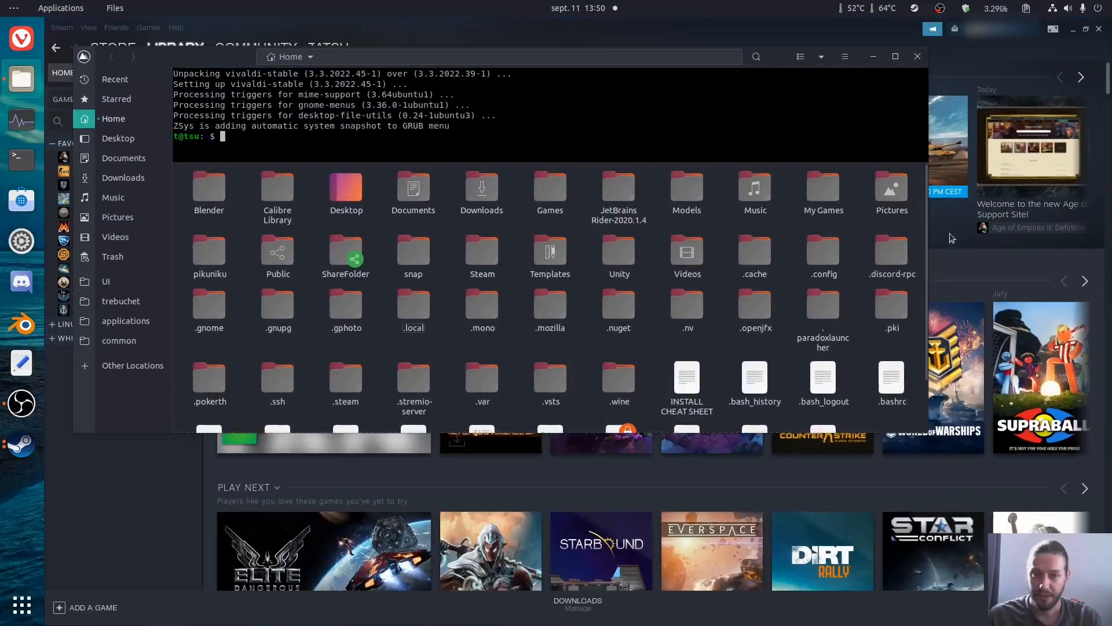
Step: Close the file manager and open Supreme Commander: Forged Alliance in the Steam library, backing out of its install dialog
left_click(918, 56)
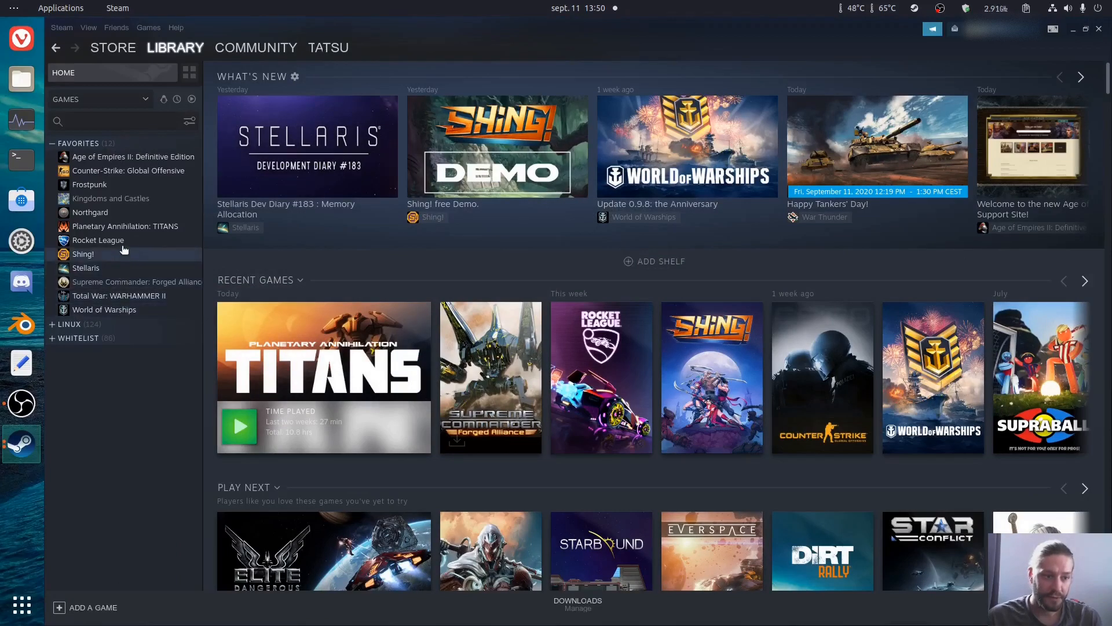
left_click(152, 282)
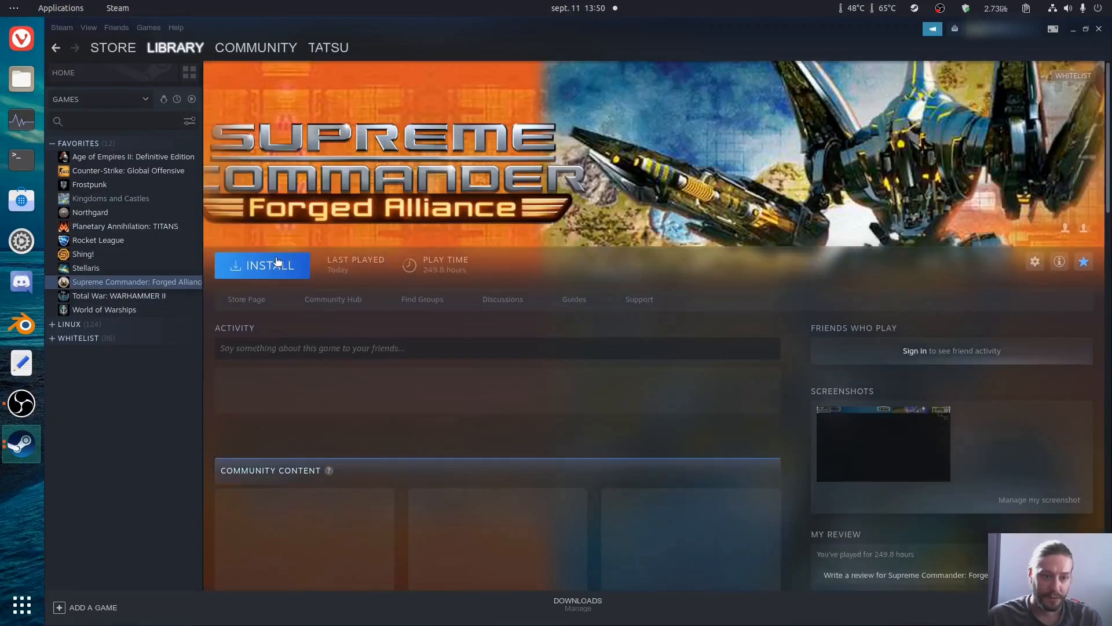
left_click(277, 264)
left_click(680, 416)
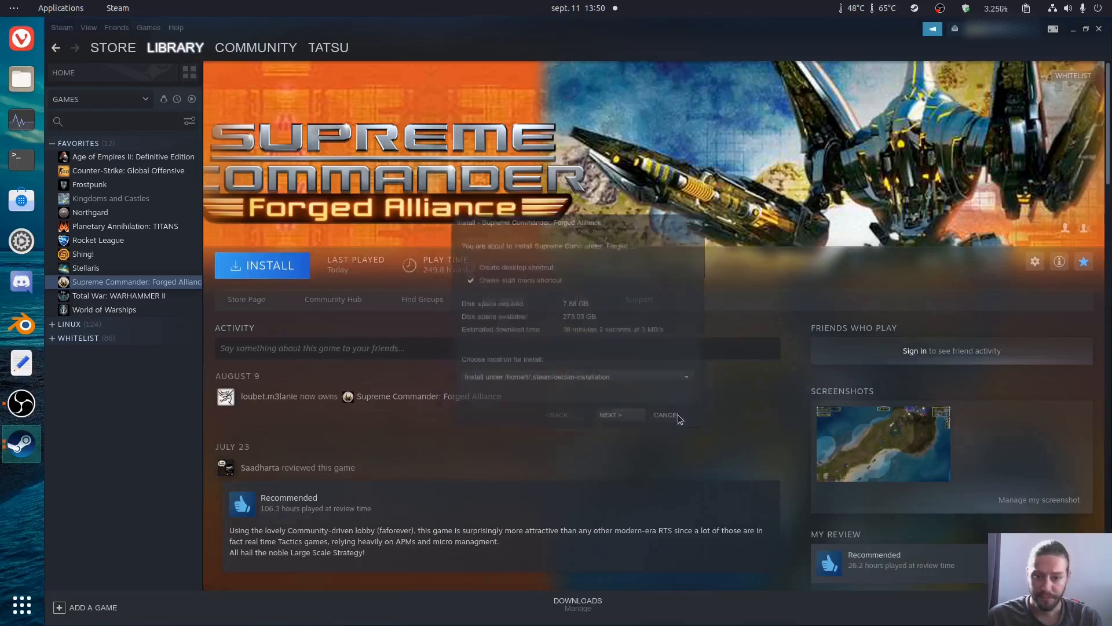
Step: Review the Steam Play settings for supported titles, all other titles and the Proton version, and accept them
left_click(61, 27)
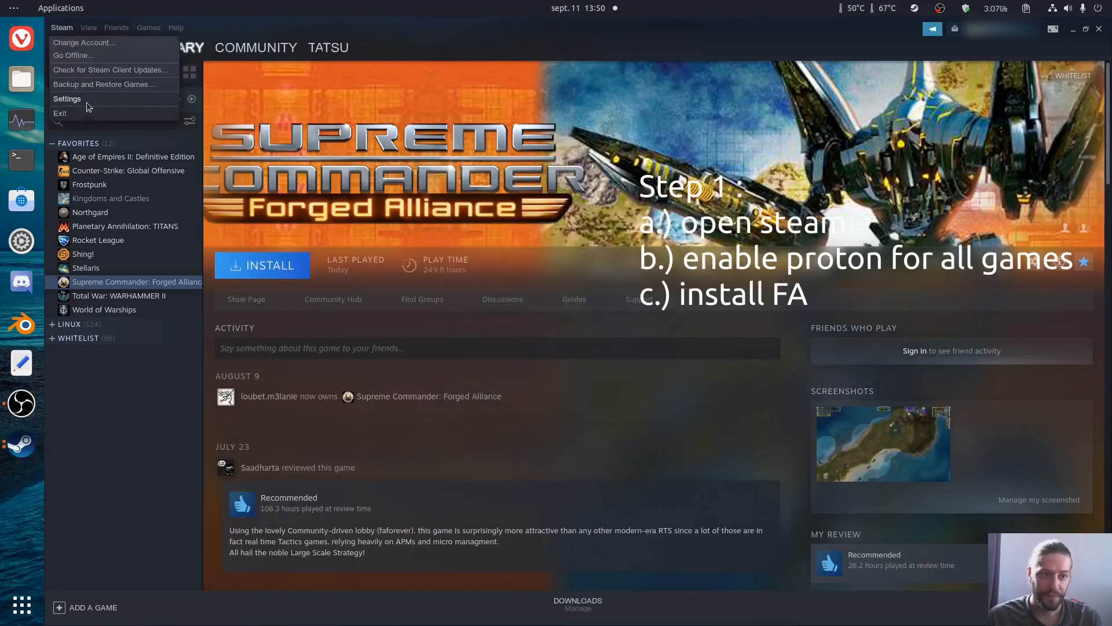
left_click(69, 99)
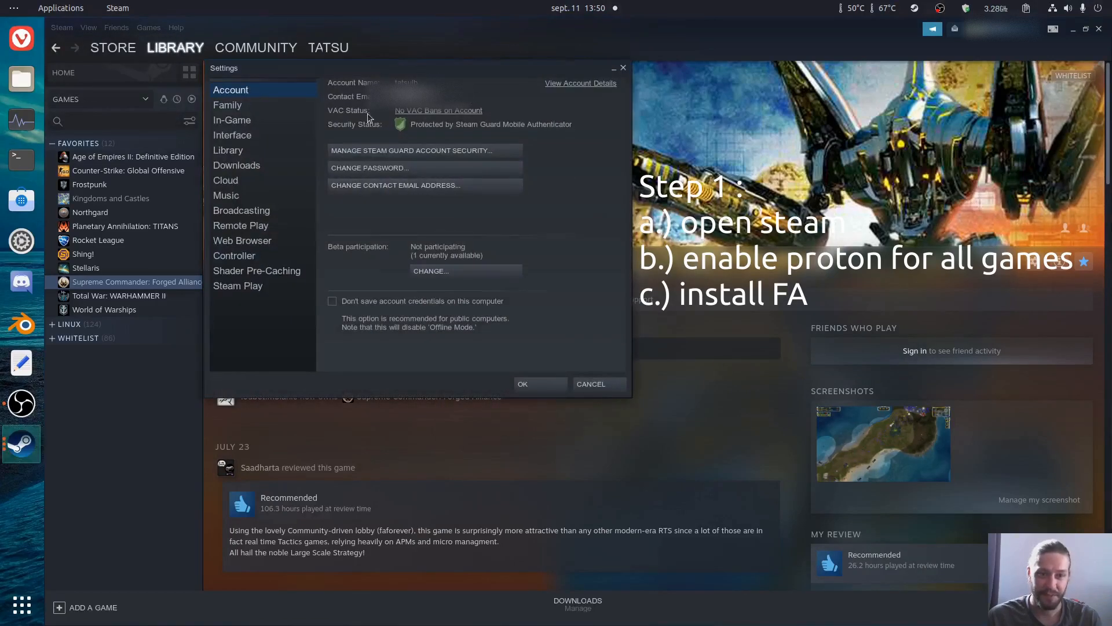
left_click(253, 287)
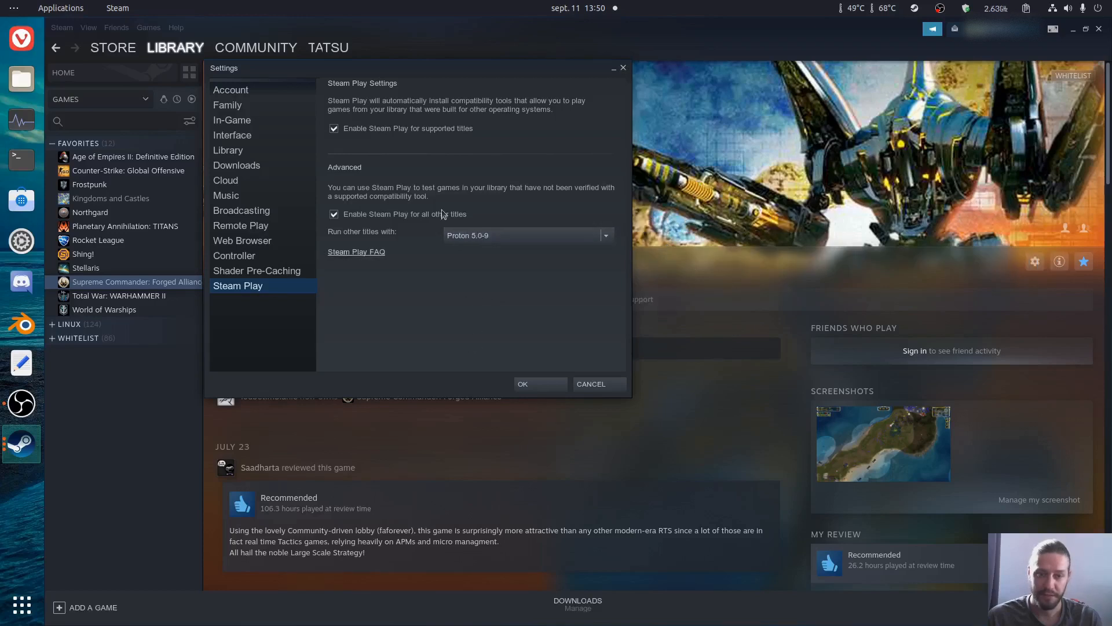
left_click(536, 384)
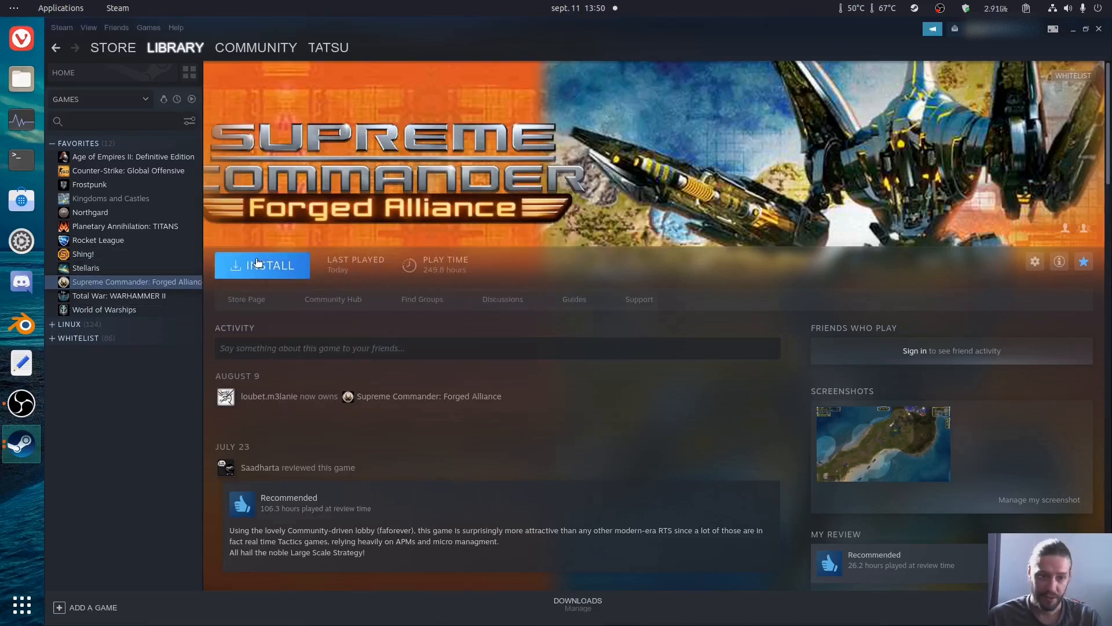
Step: Start installing Supreme Commander: Forged Alliance under .steam/debian-installation with a start menu shortcut
left_click(276, 268)
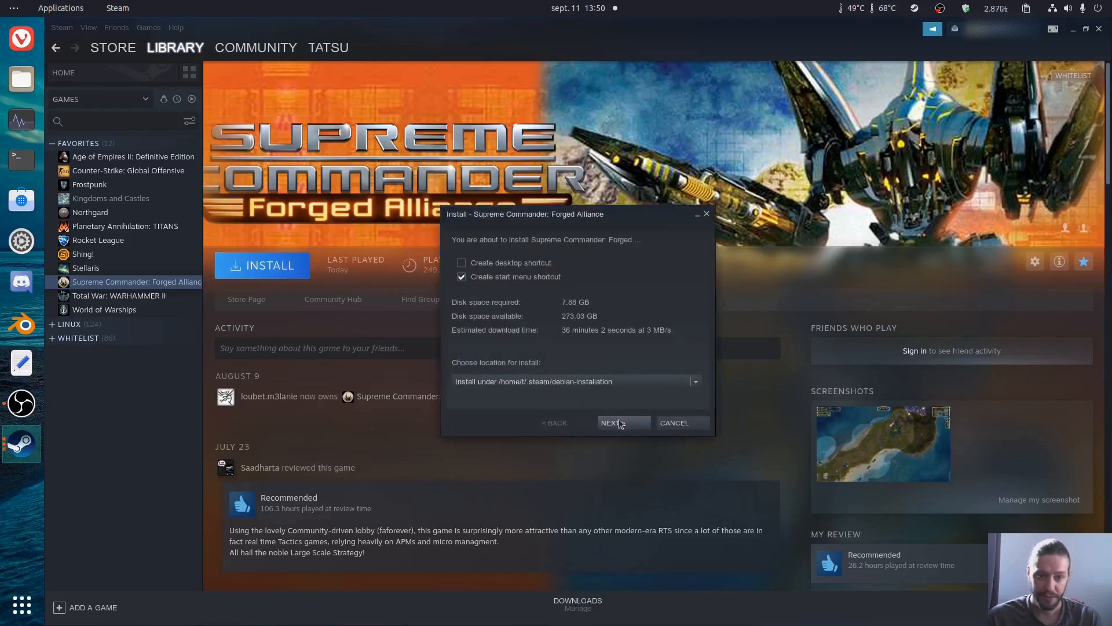
left_click(619, 423)
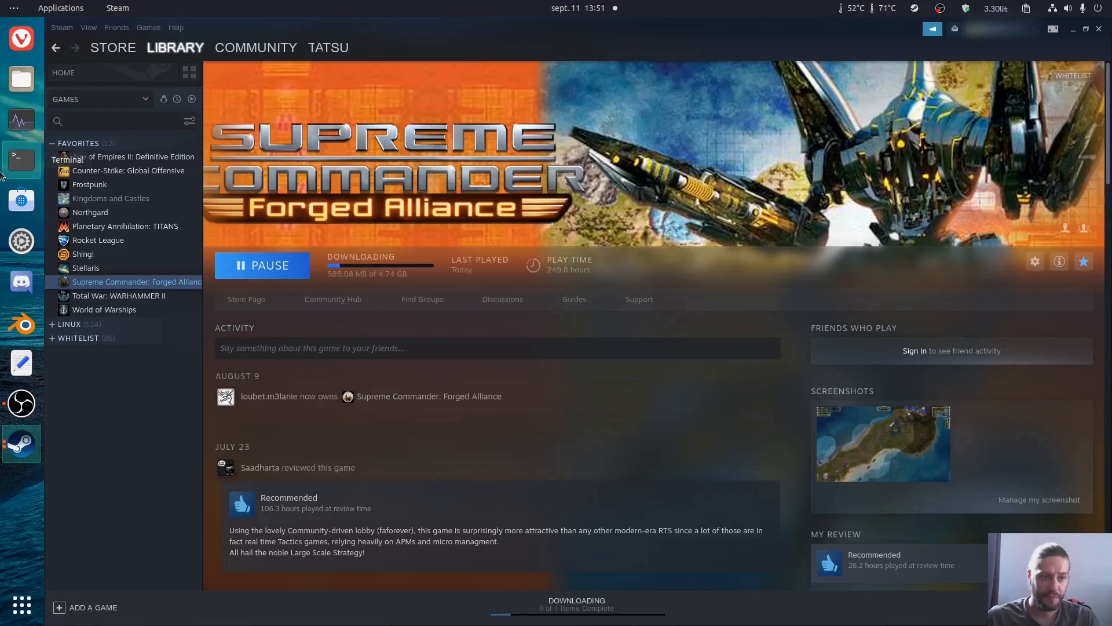
Step: Open a terminal window, enlarge it and begin a "sudo apt" command
left_click(21, 159)
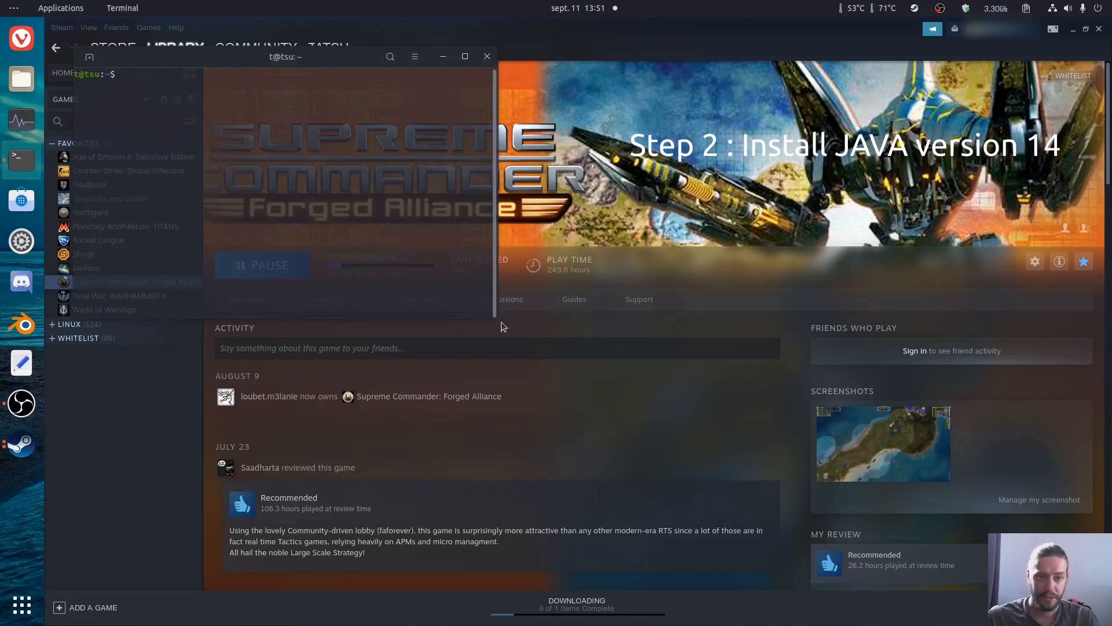
left_click_drag(494, 316, 731, 444)
type("sudo")
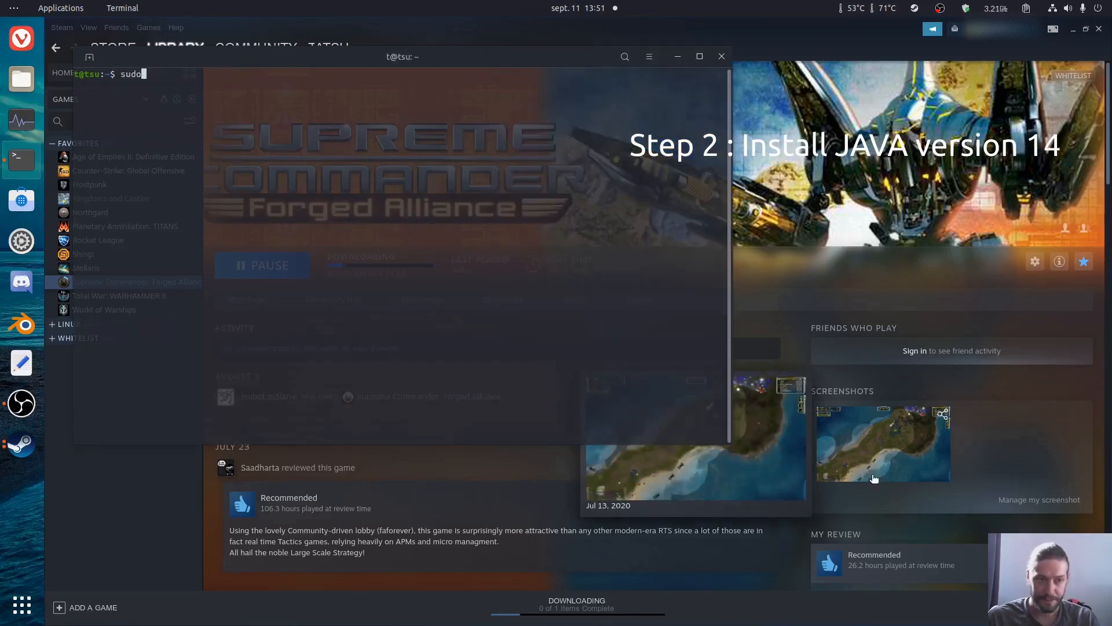
type(" apt")
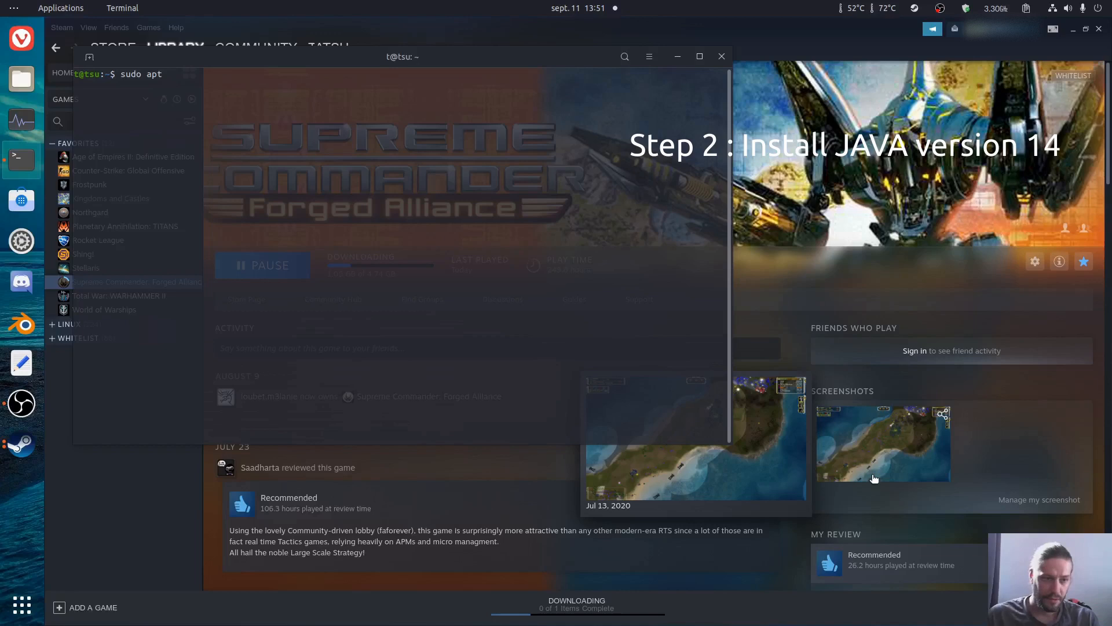
Step: Switch to the Vivaldi browser and search the web for "oracle java 14 ubuntu"
left_click(20, 45)
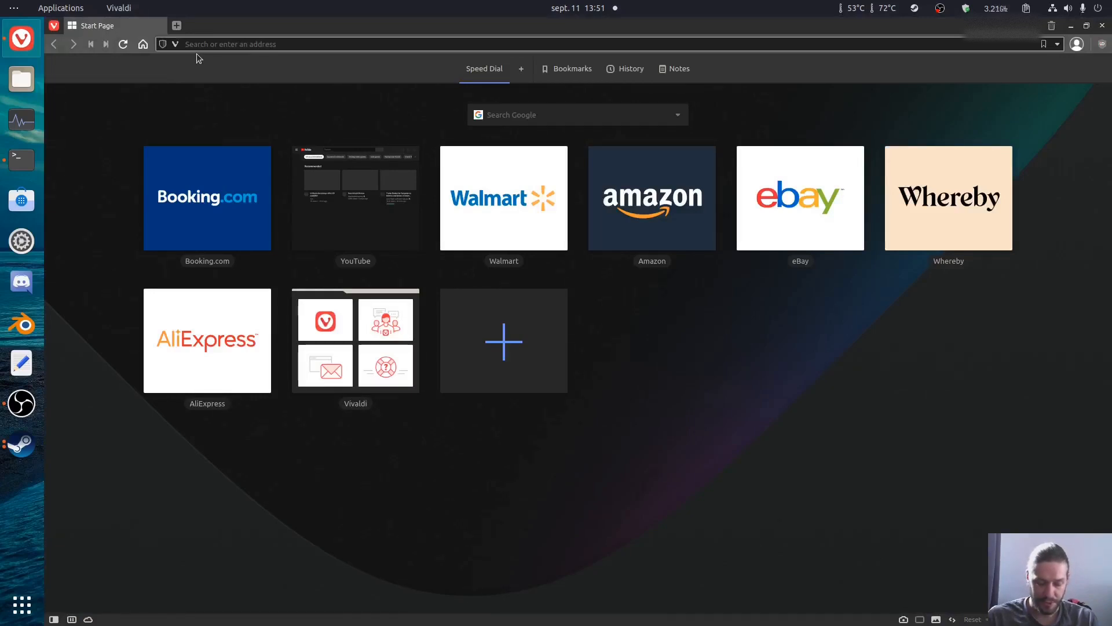
left_click(196, 53)
type("oracle")
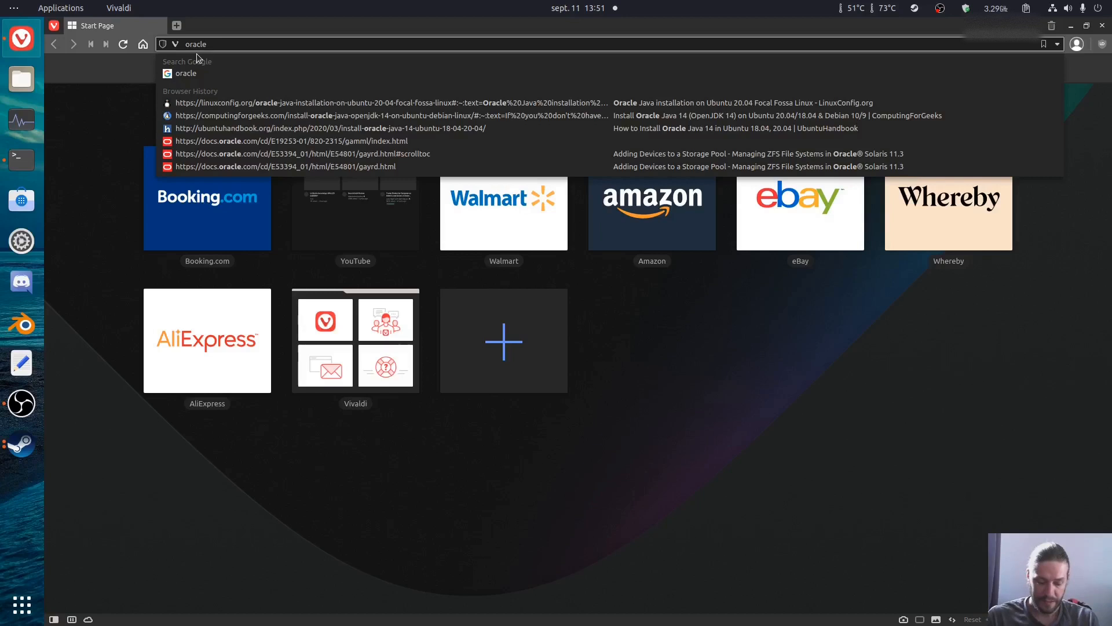
type("ubuntu")
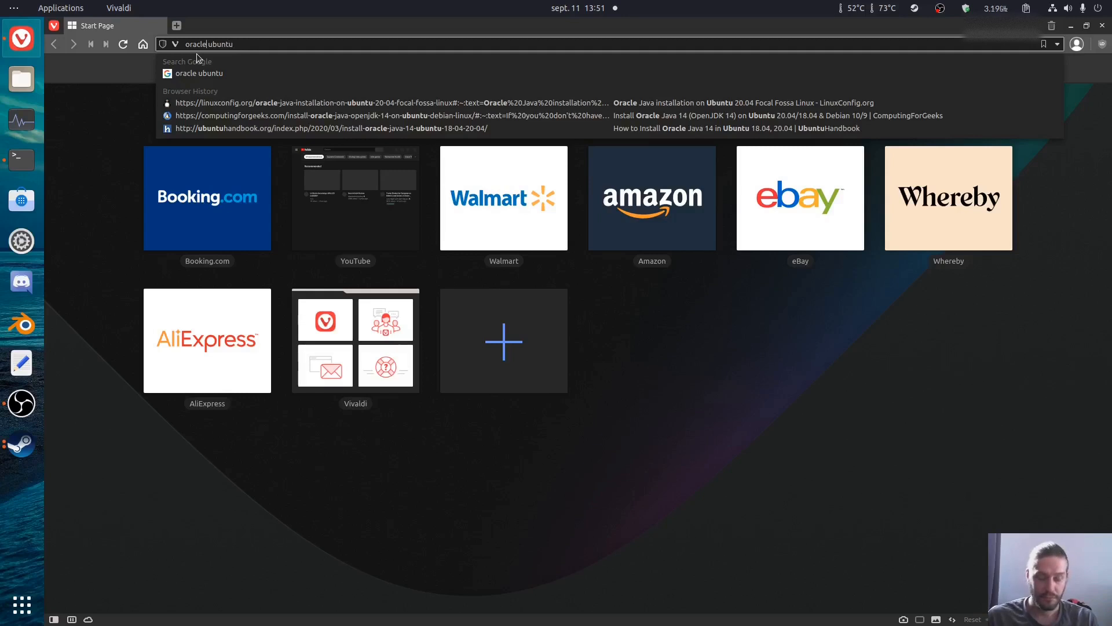
type(" java 14")
key("Return")
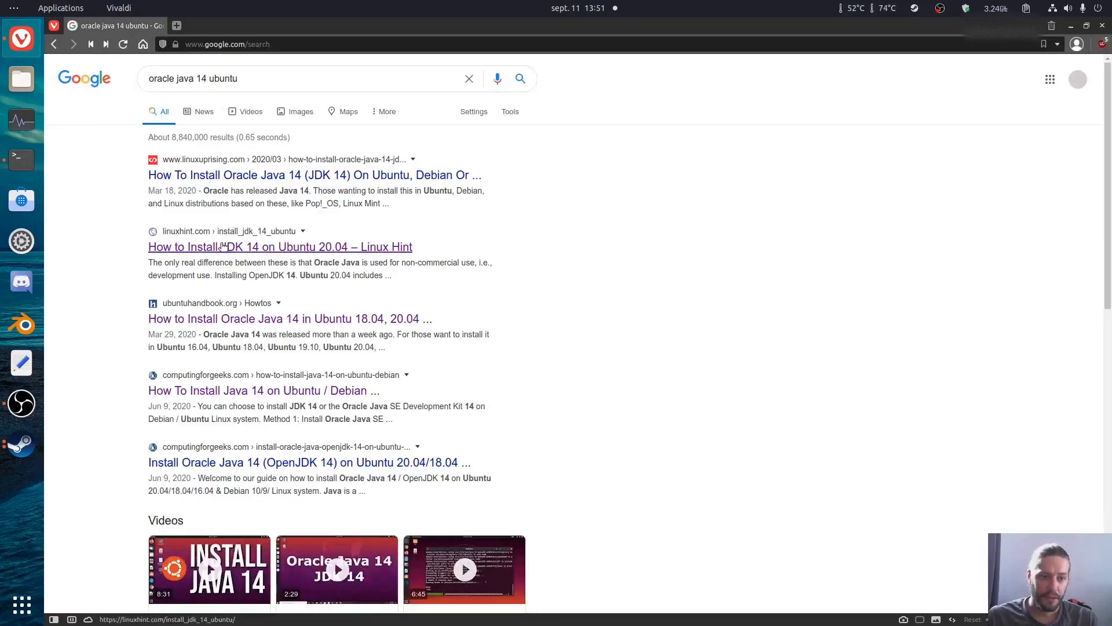
Step: Open the ubuntuhandbook.org article on installing Oracle Java 14 and select its command for adding the linuxuprising PPA
left_click(255, 320)
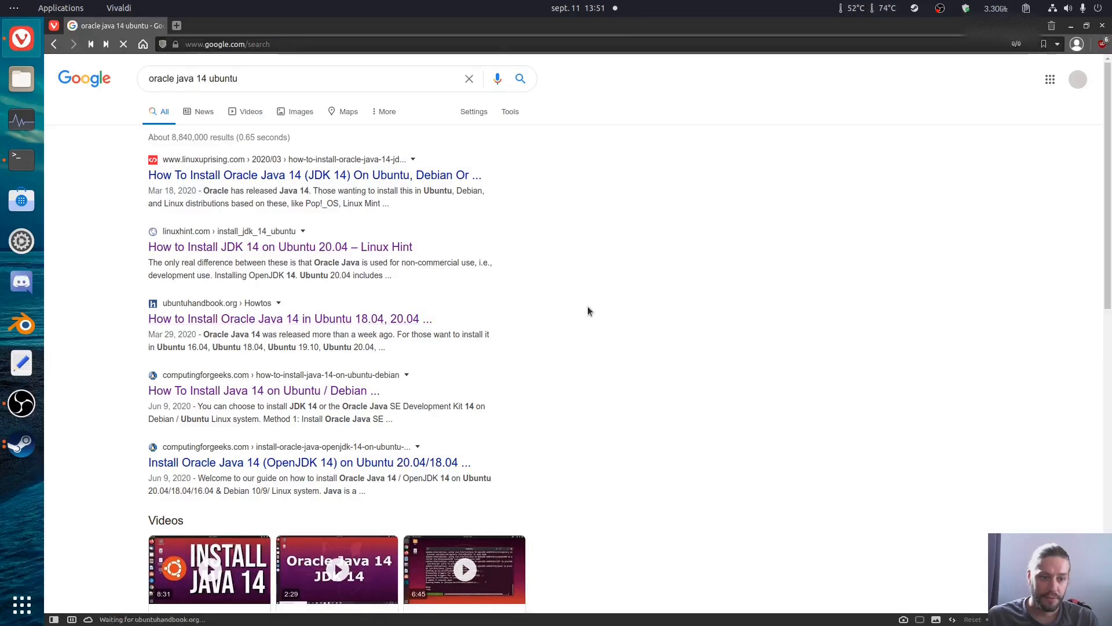
scroll(565, 307, "down", 6)
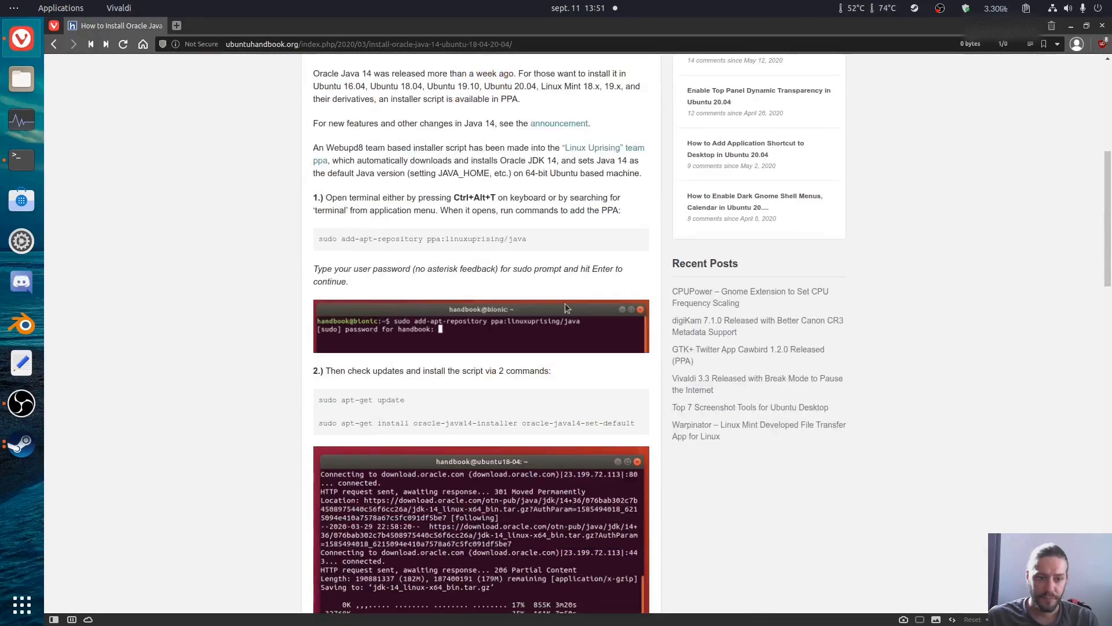
scroll(565, 304, "down", 4)
scroll(565, 303, "up", 2)
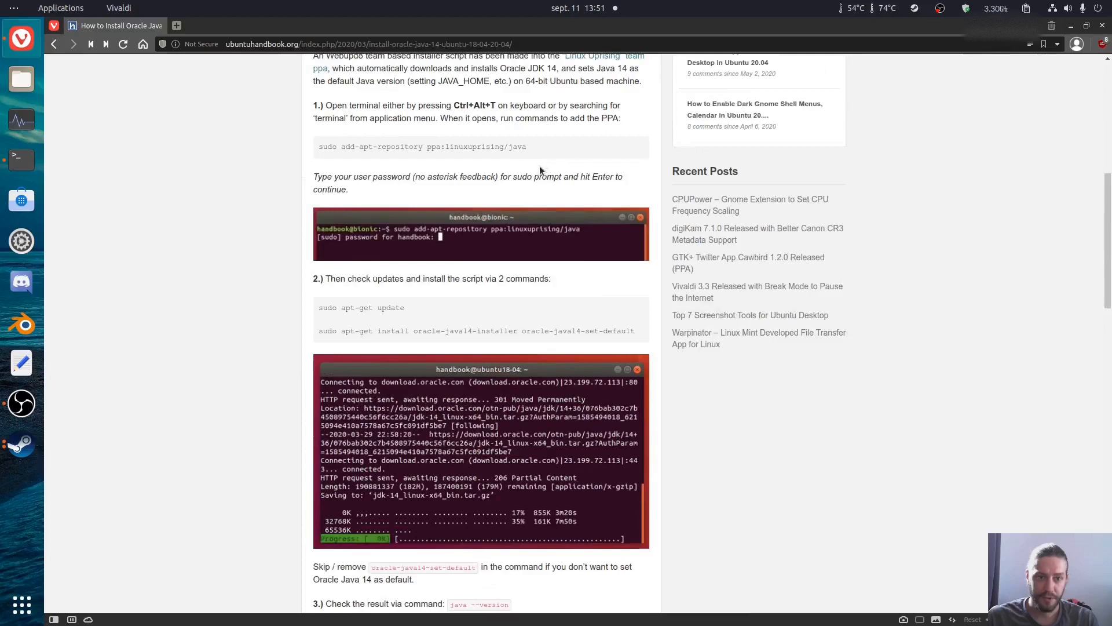
left_click_drag(520, 148, 241, 148)
key("ctrl+c")
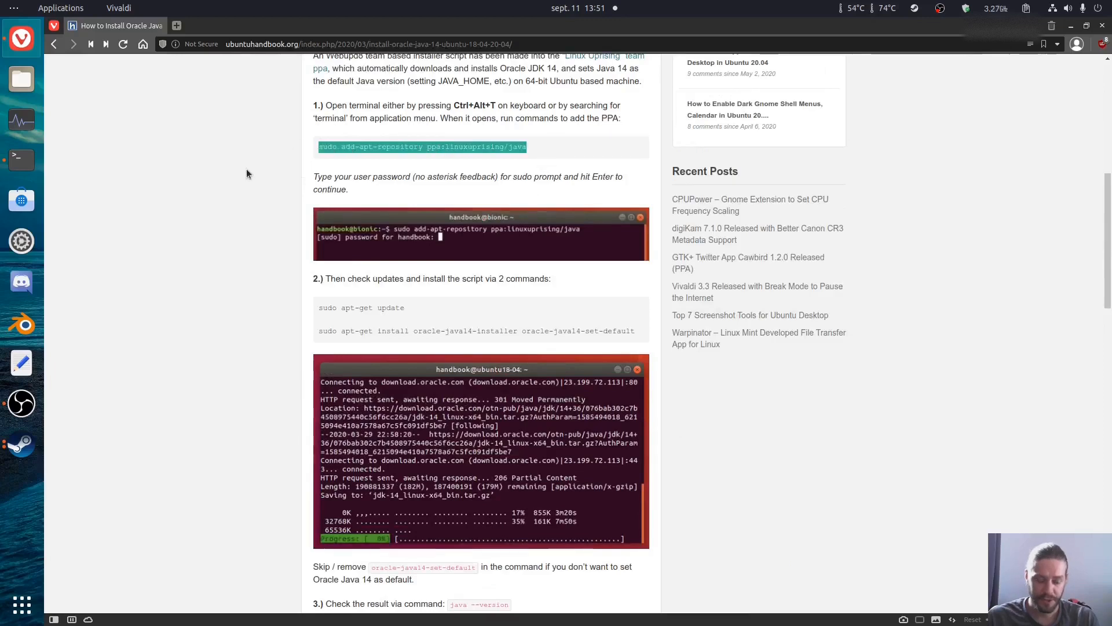
Step: In the terminal, paste the copied PPA command and remove the leftover "sudo apt" to leave "sudo add-apt-repository ppa:linuxuprising/java"
left_click(22, 159)
middle_click(272, 199)
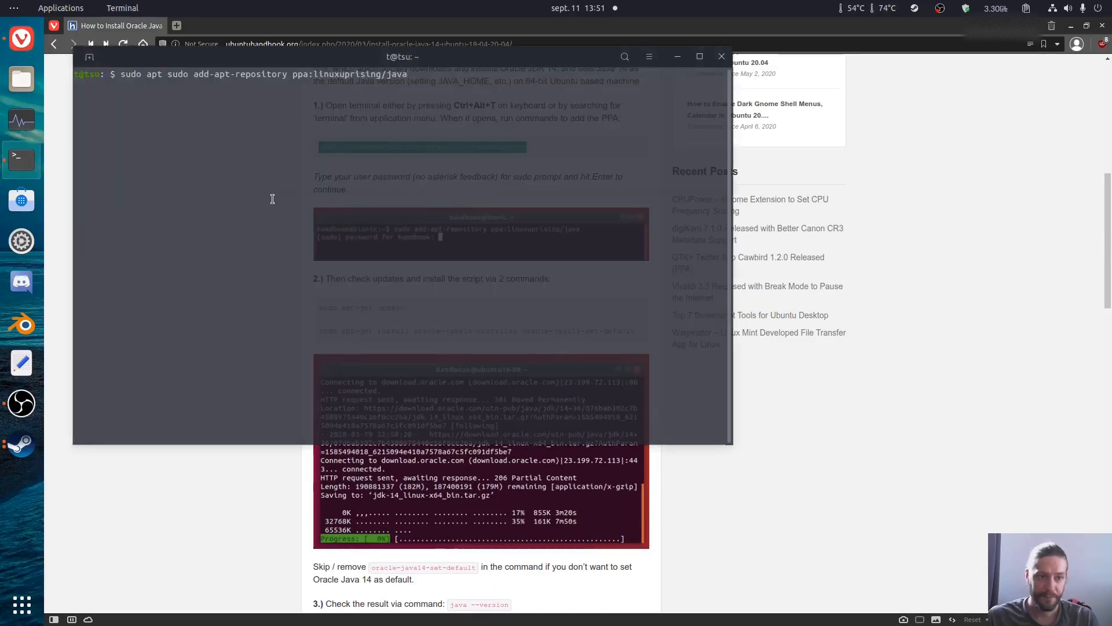
key("Left")
key("Left")
key("Left")
key("Left")
key("Left")
key("Left")
key("Left")
key("Left")
key("Left")
key("Left")
key("Left")
key("Left")
key("Left")
key("Left")
key("Left")
key("Left")
key("Left")
key("Left")
key("Left")
key("Left")
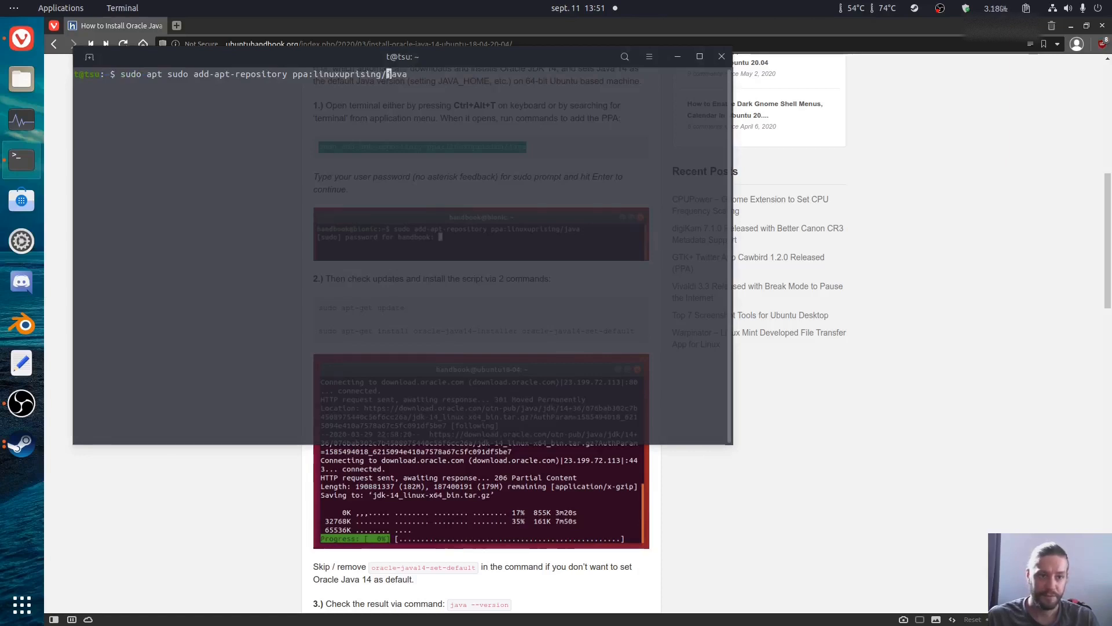
key("Left")
key("Left")
key("Left")
key("Left")
key("Left")
key("Left")
key("Left")
key("Left")
key("Left")
key("Left")
key("Left")
key("Left")
key("Left")
key("Left")
key("Left")
key("Left")
key("Left")
key("Left")
key("Left")
key("Left")
key("BackSpace")
key("BackSpace")
key("BackSpace")
key("BackSpace")
key("BackSpace")
key("BackSpace")
key("BackSpace")
key("BackSpace")
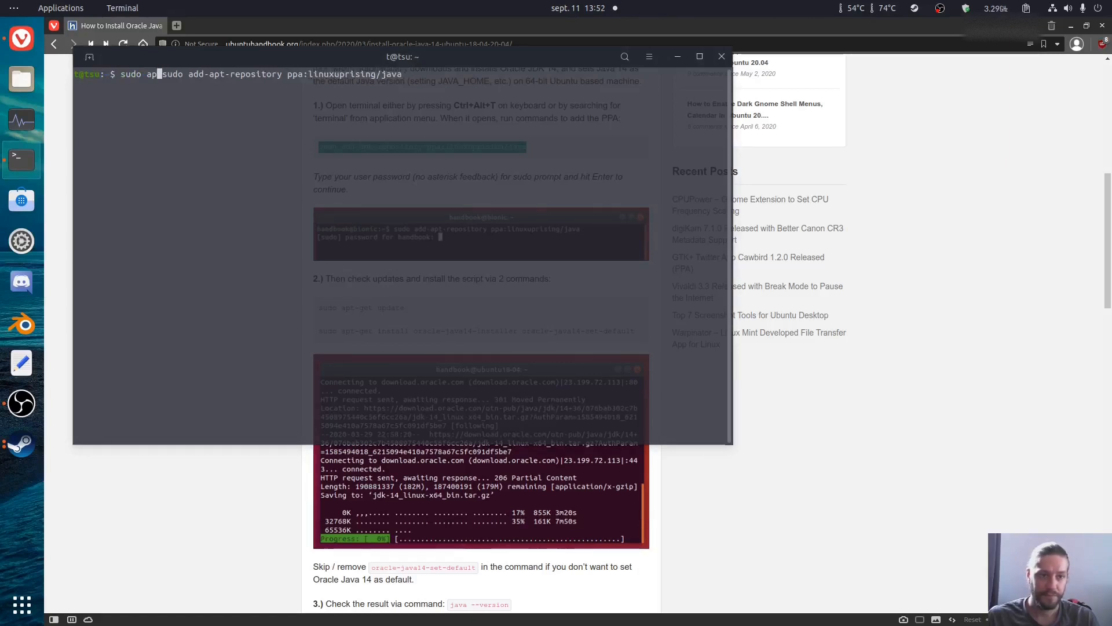
Step: Run the repository command, enter the sudo password and confirm adding the linuxuprising Java PPA
key("Return")
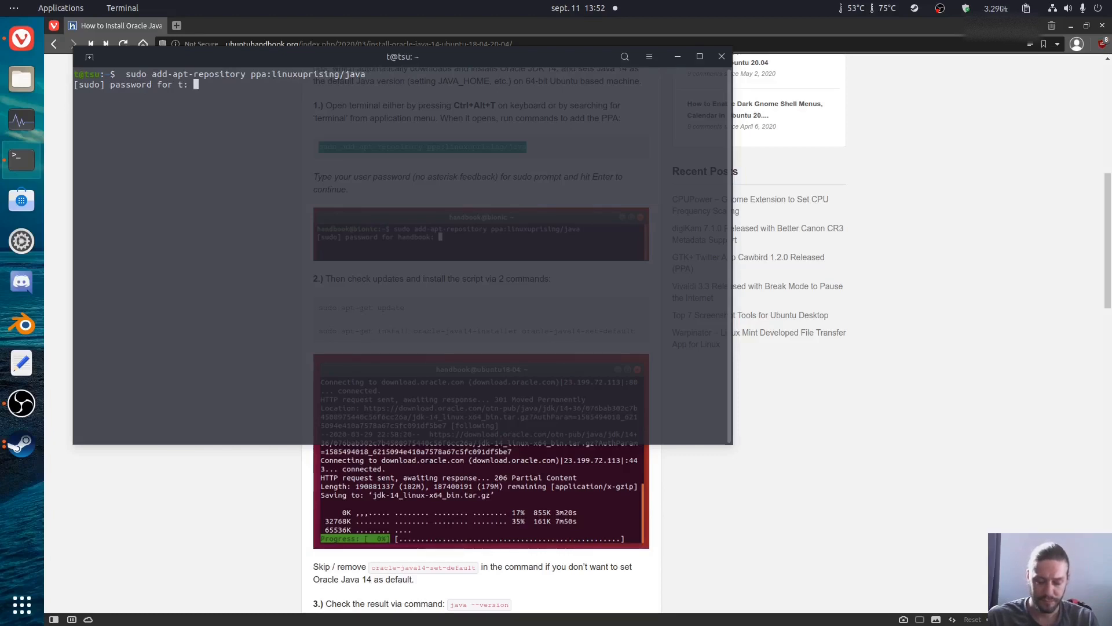
key("Return")
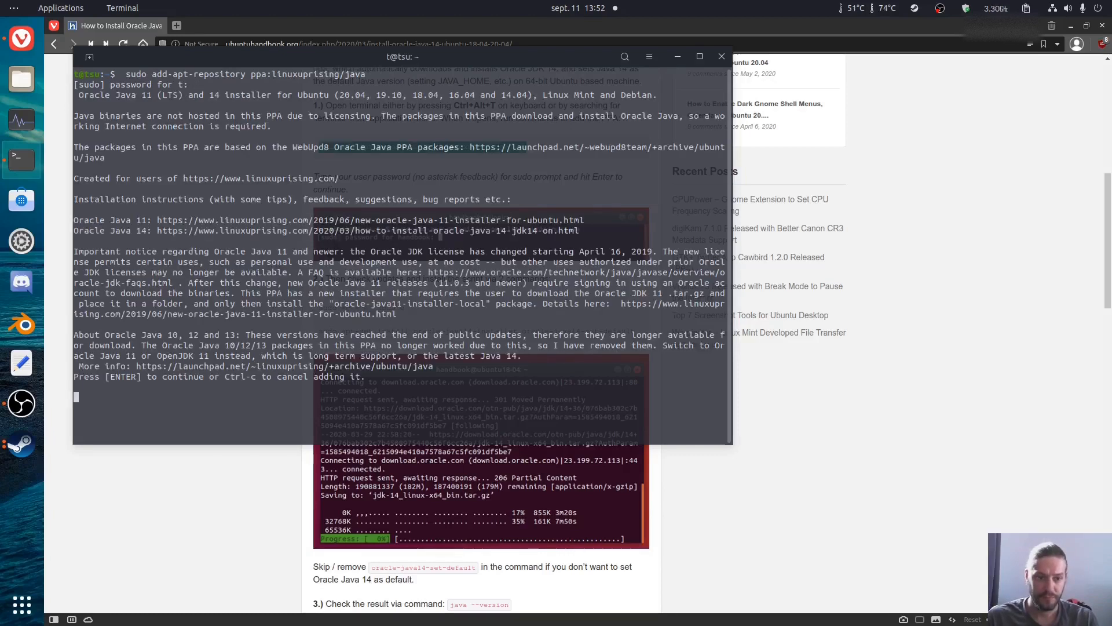
key("Return")
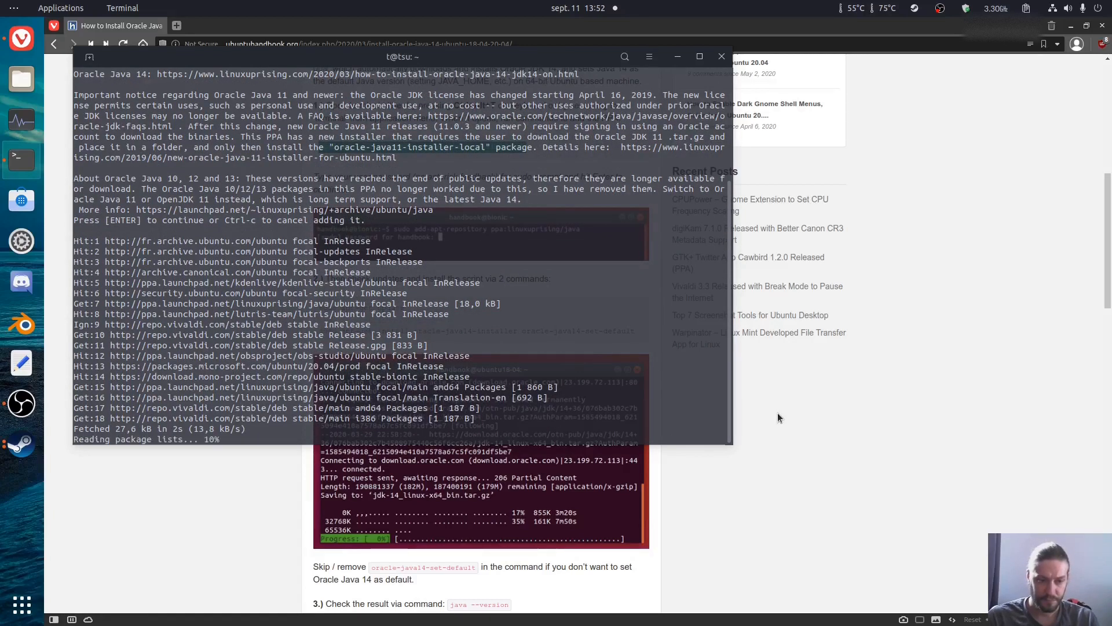
Step: Refresh the package lists with "sudo apt update"
type("sudo ")
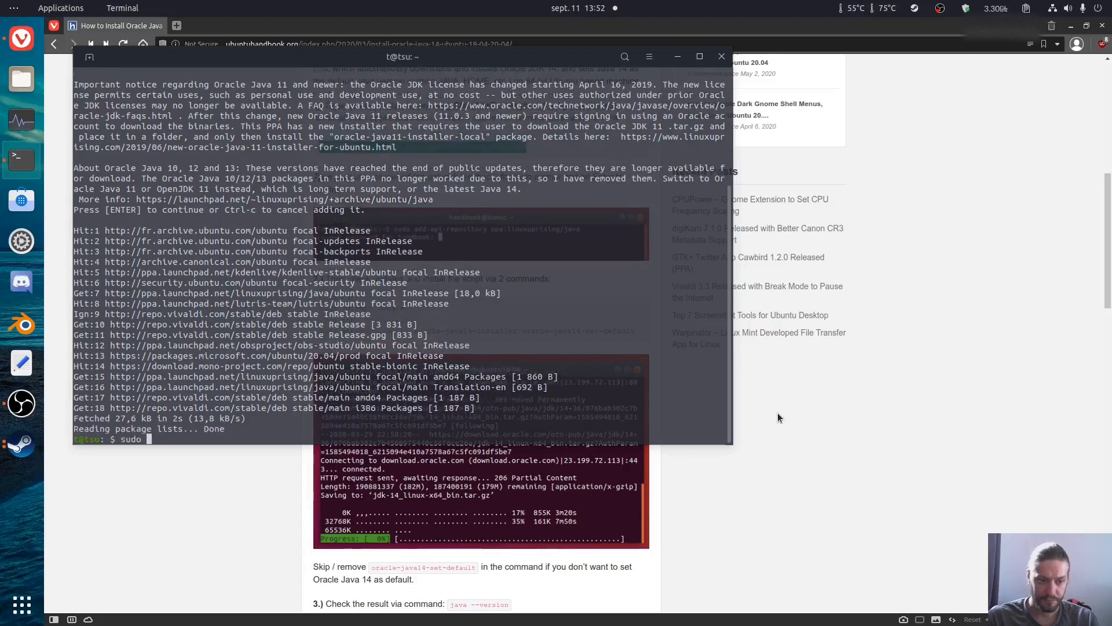
type("apt in")
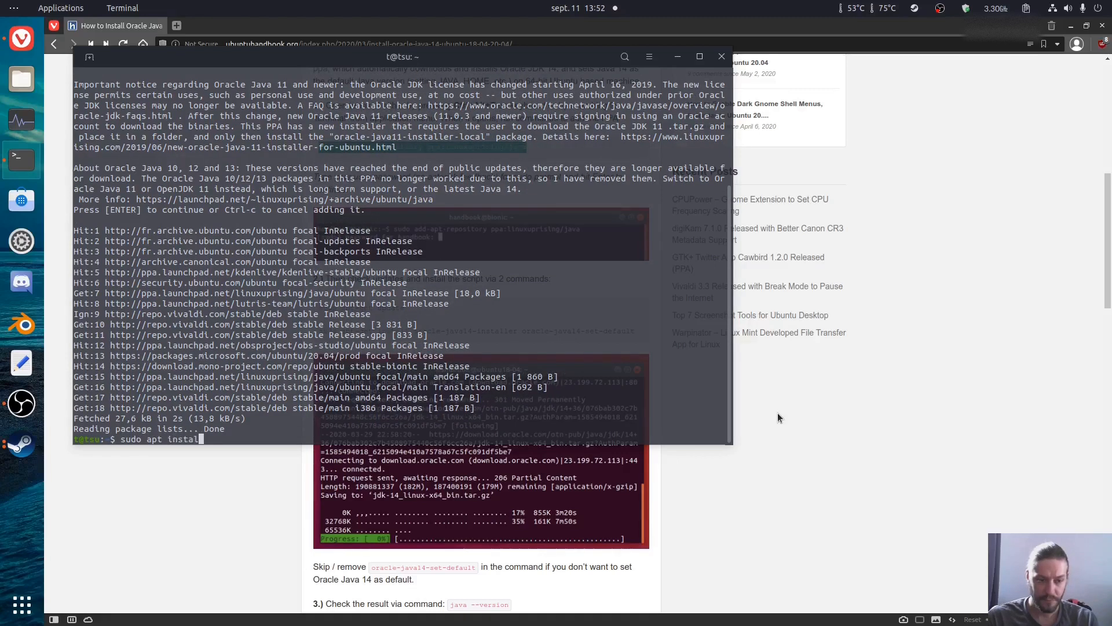
key("BackSpace")
key("BackSpace")
type("d")
type("pdate")
key("Return")
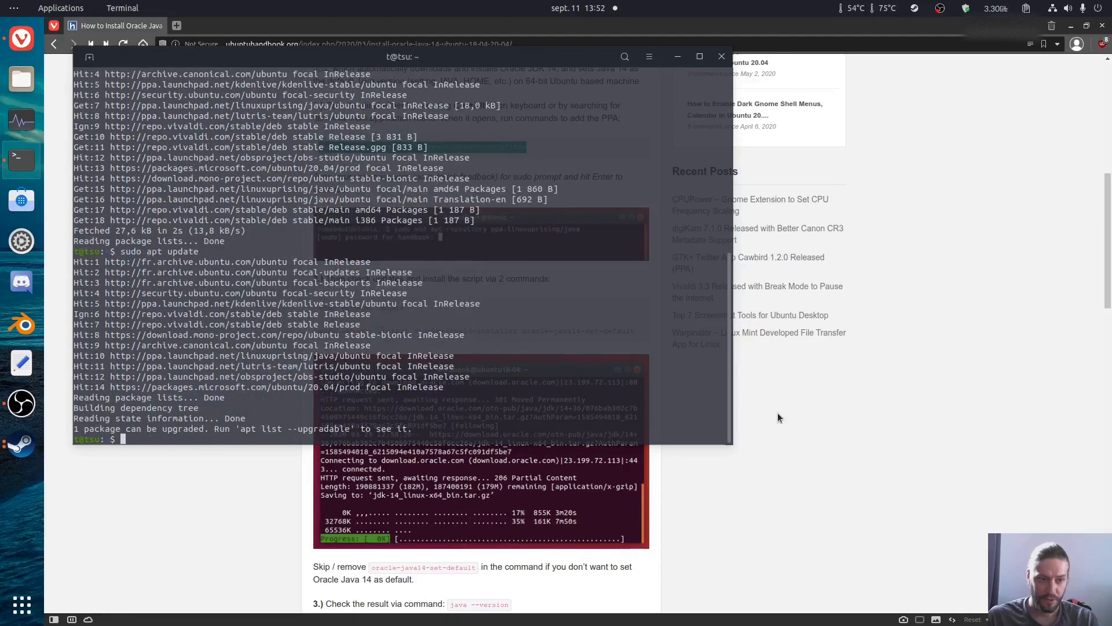
Step: Install Oracle Java 14 with "sudo apt install oracle-java14-installer" and accept the installation with "y"
key("Up")
key("BackSpace")
key("BackSpace")
key("BackSpace")
key("BackSpace")
key("BackSpace")
key("BackSpace")
key("BackSpace")
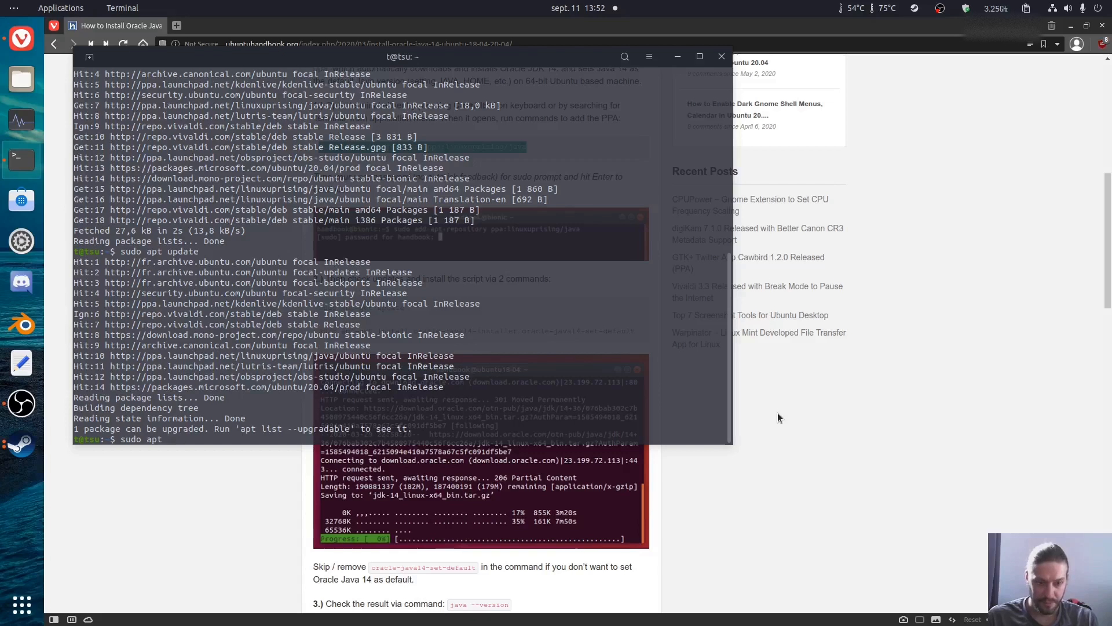
type("install ")
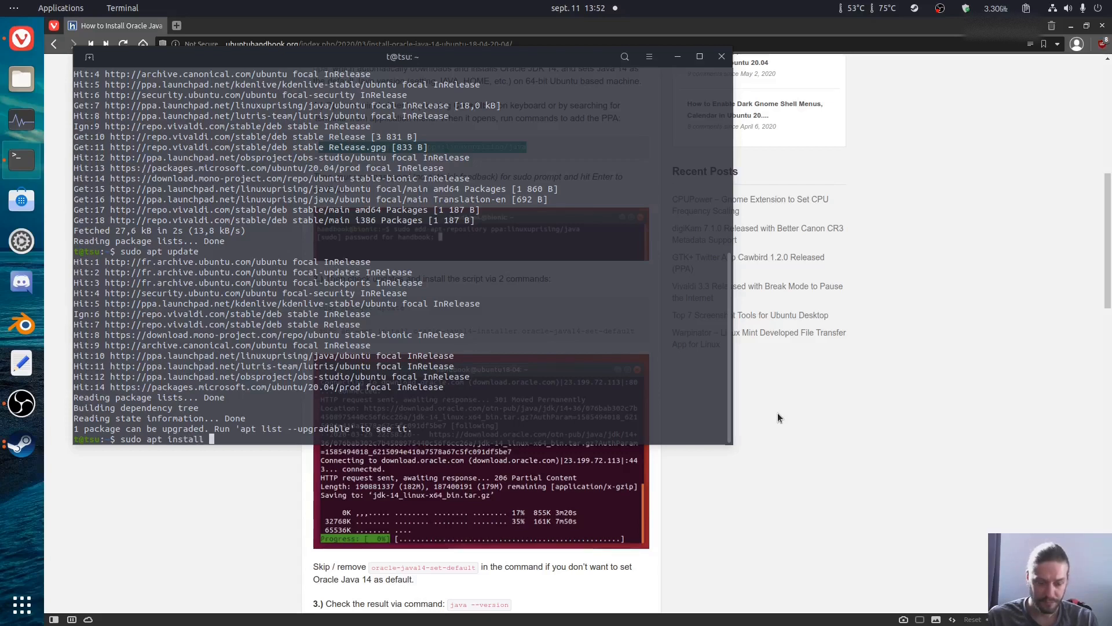
type("oracle-java1")
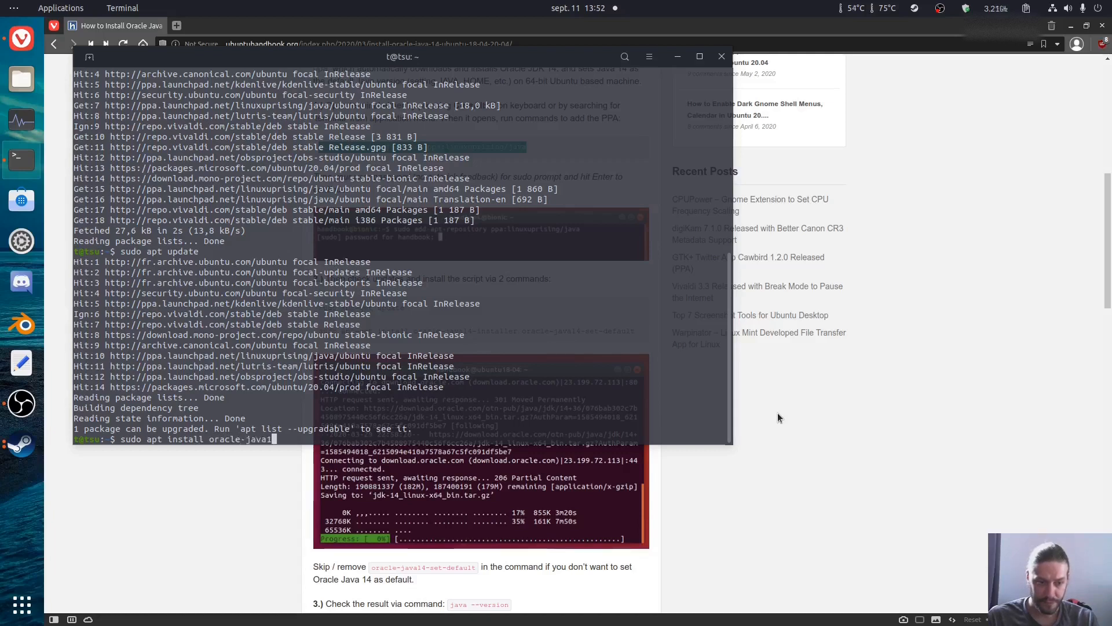
type("4-")
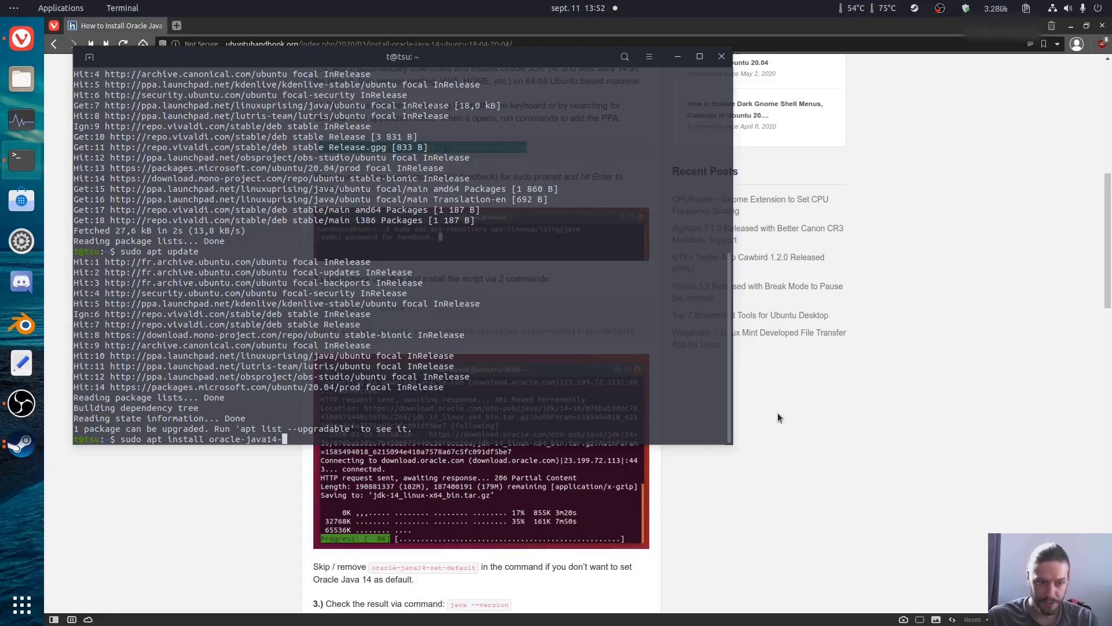
type("in")
key("Tab")
key("Return")
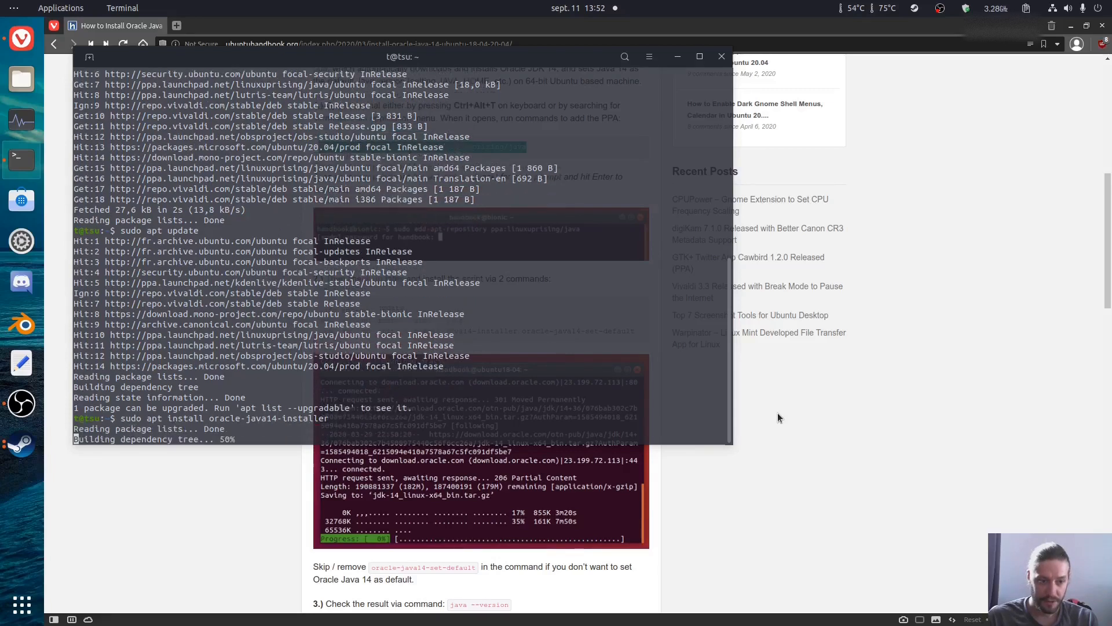
type("y")
key("Return")
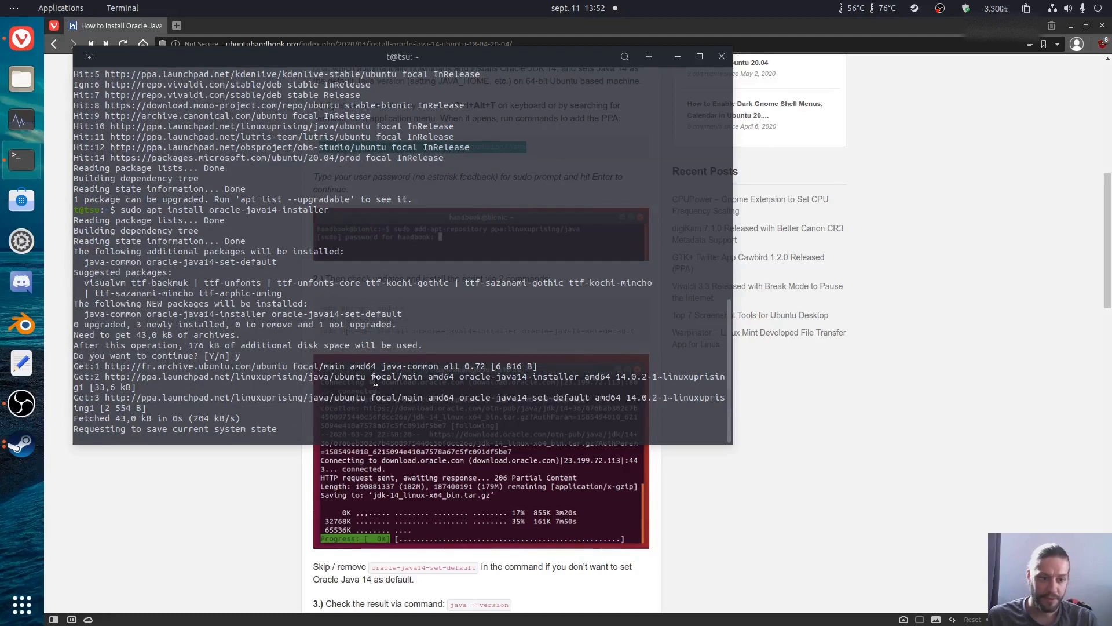
Step: Switch to Steam and open the launch options in the properties of Supreme Commander: Forged Alliance
left_click(23, 444)
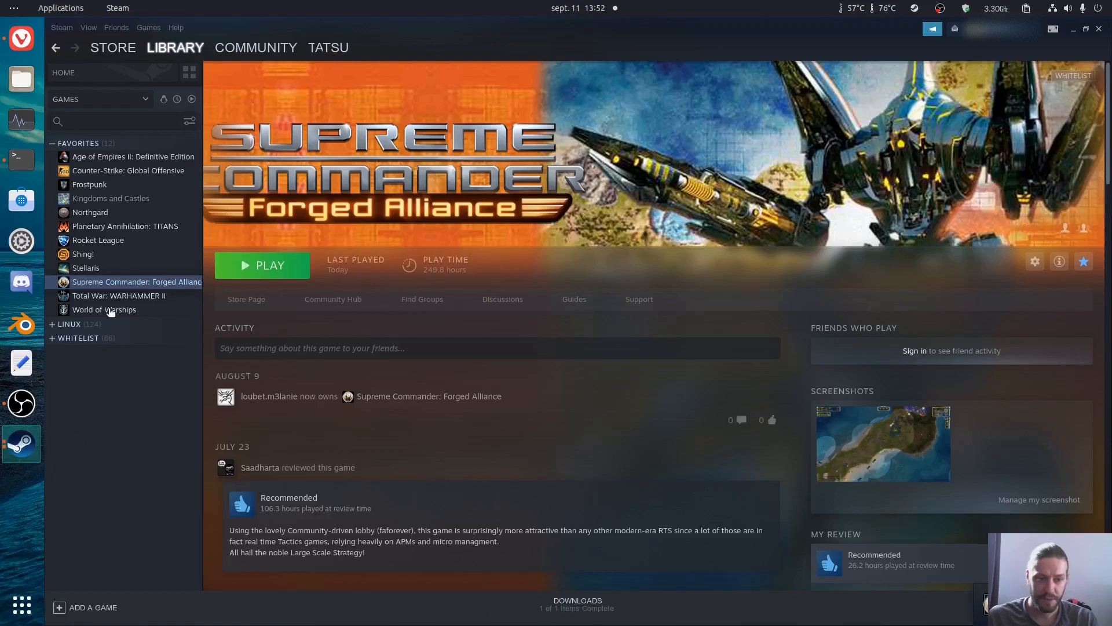
right_click(134, 287)
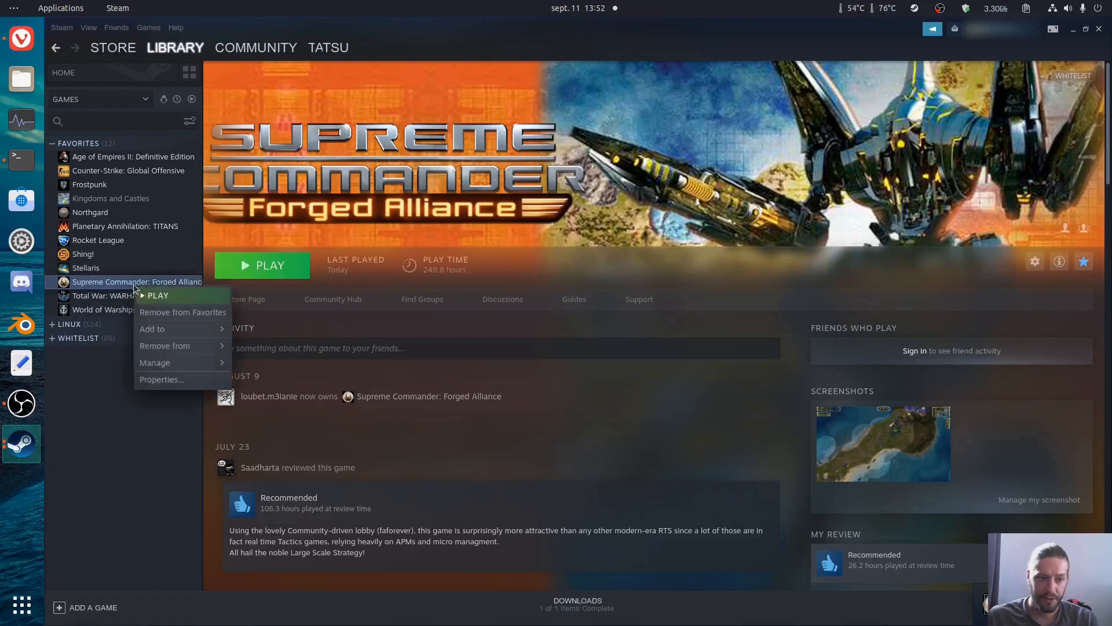
left_click(167, 381)
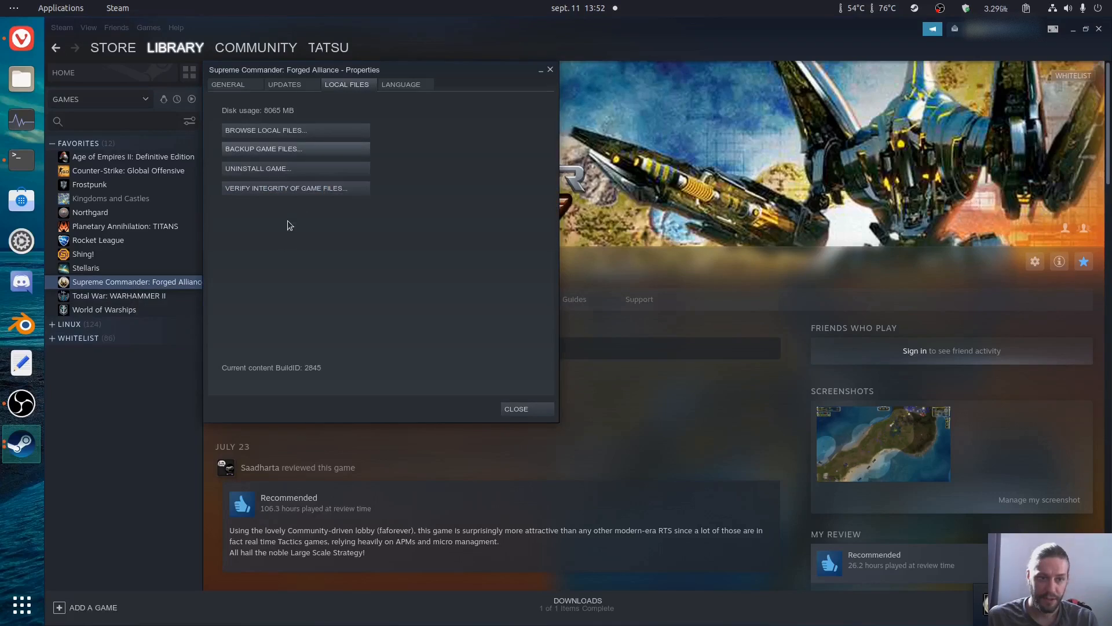
left_click(228, 85)
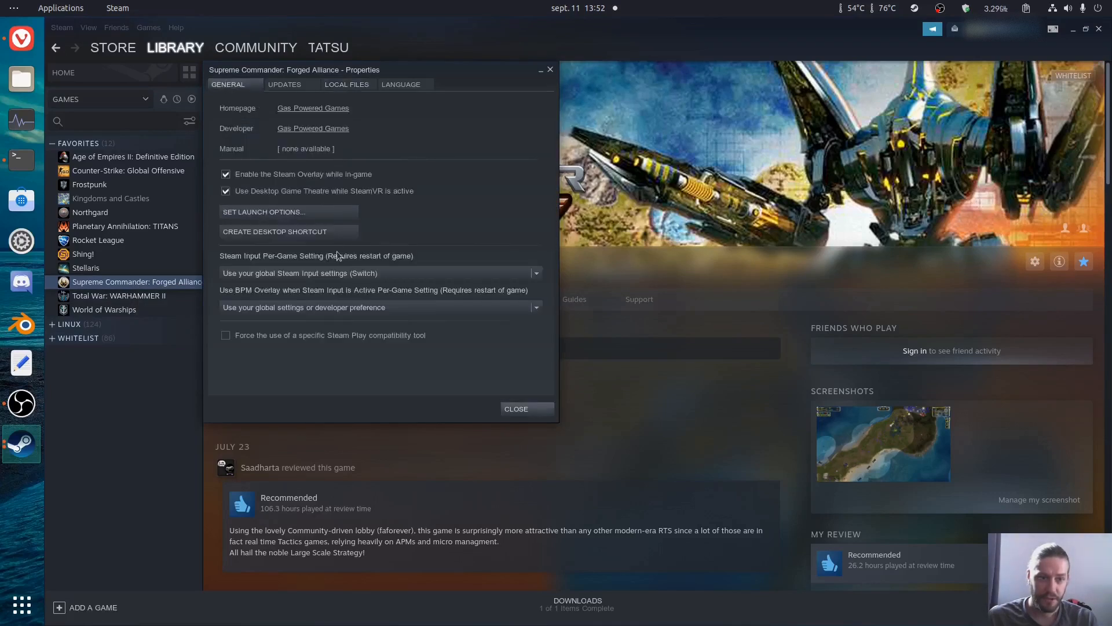
left_click(292, 211)
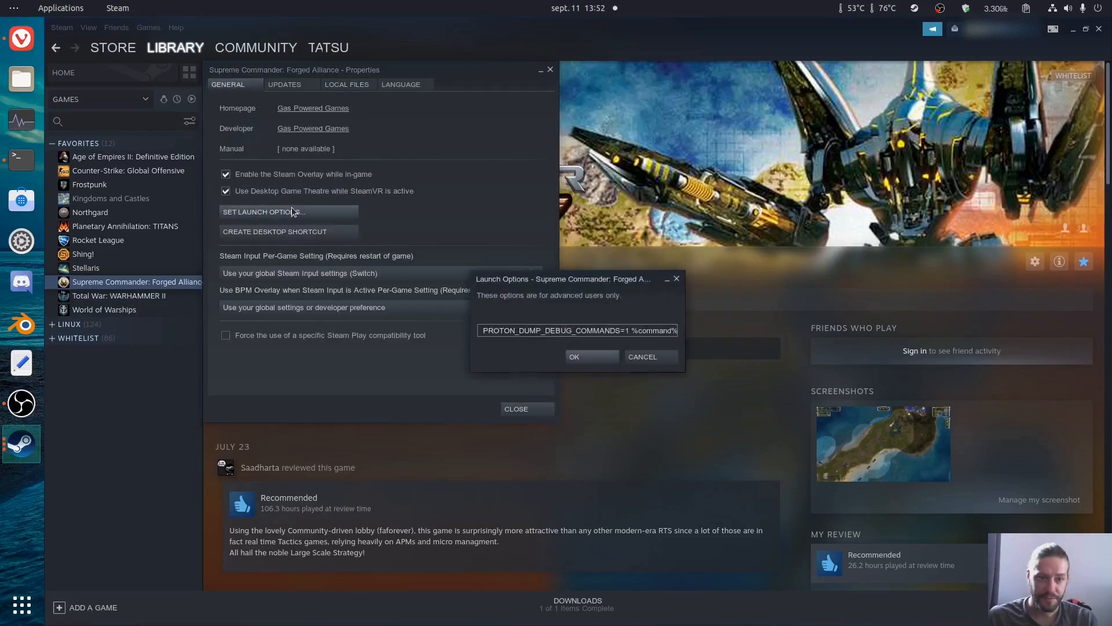
Step: Examine the PROTON_NO_ESYNC=1 and PROTON_DUMP_DEBUG_COMMANDS=1 %command% parts of the launch options, and leave the dialog without saving
left_click_drag(583, 331, 358, 325)
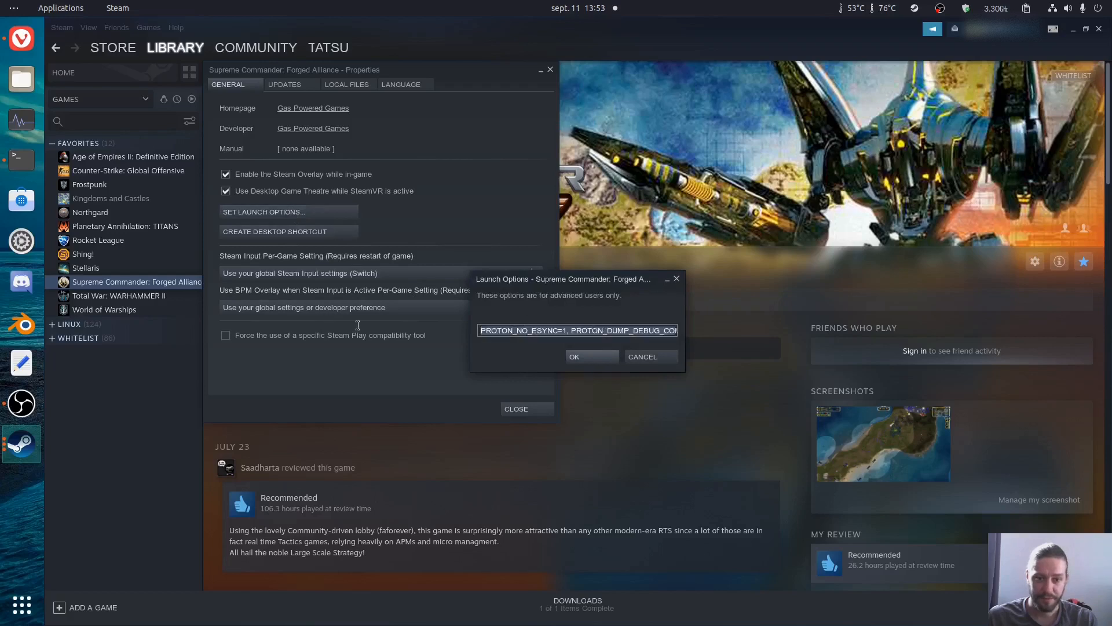
left_click(557, 331)
left_click_drag(481, 330, 721, 324)
left_click_drag(595, 332, 466, 332)
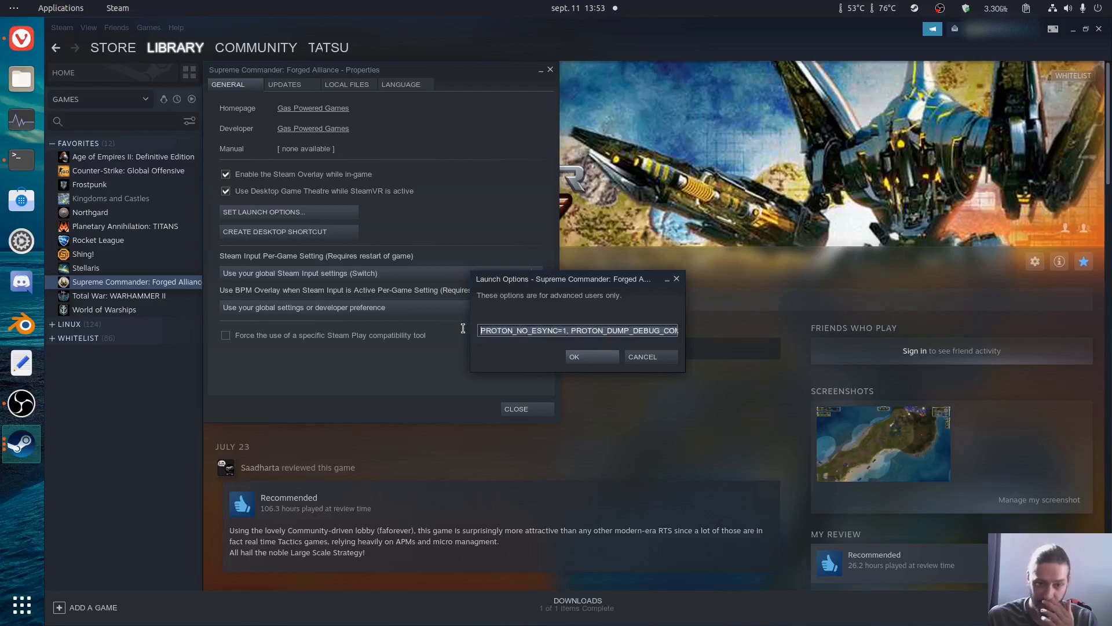
left_click(482, 331)
key("shift+End")
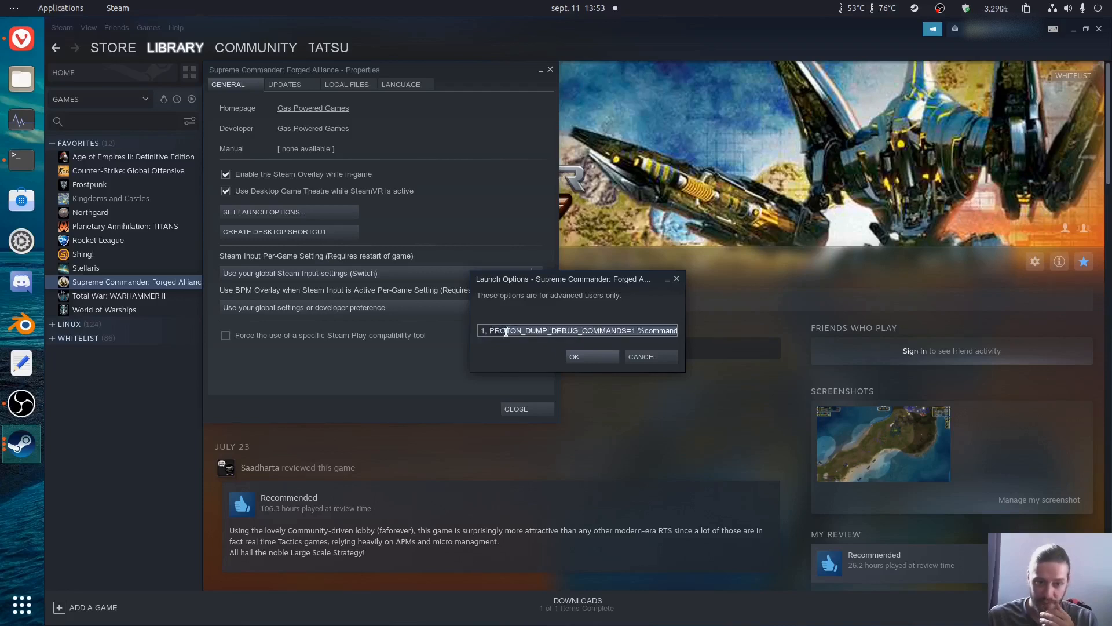
left_click(496, 330)
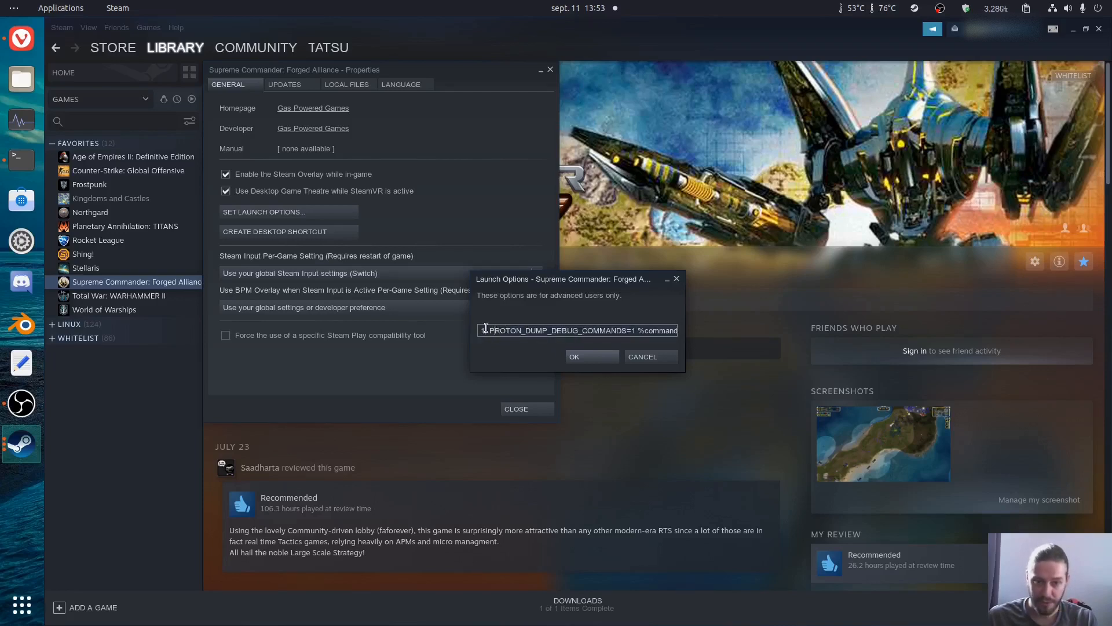
left_click_drag(491, 333, 435, 329)
left_click(551, 331)
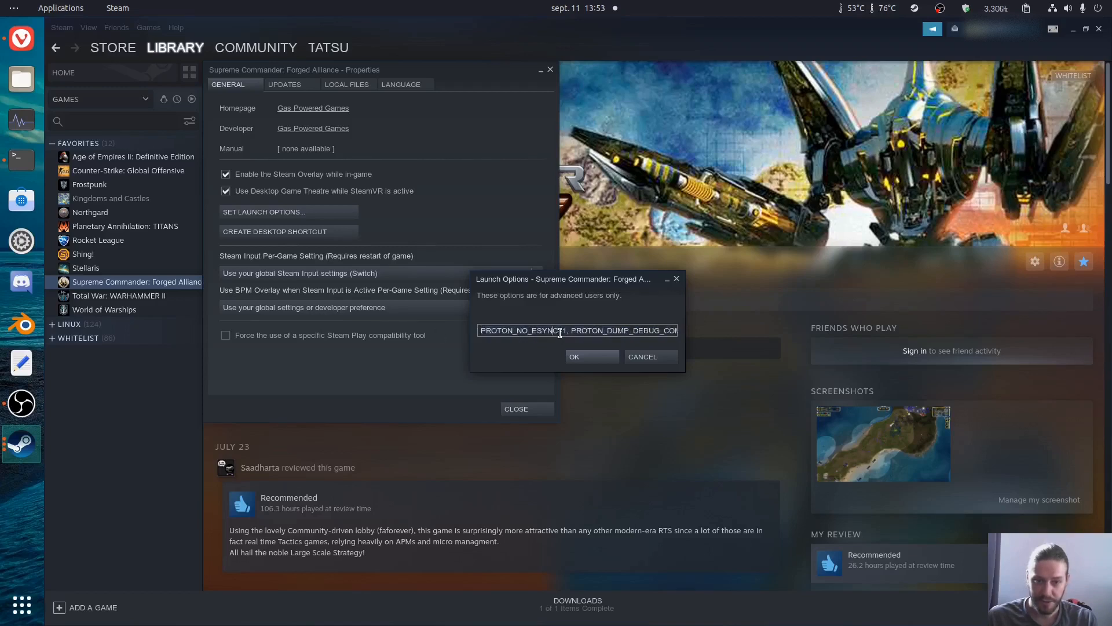
left_click_drag(566, 332, 516, 332)
left_click(565, 333)
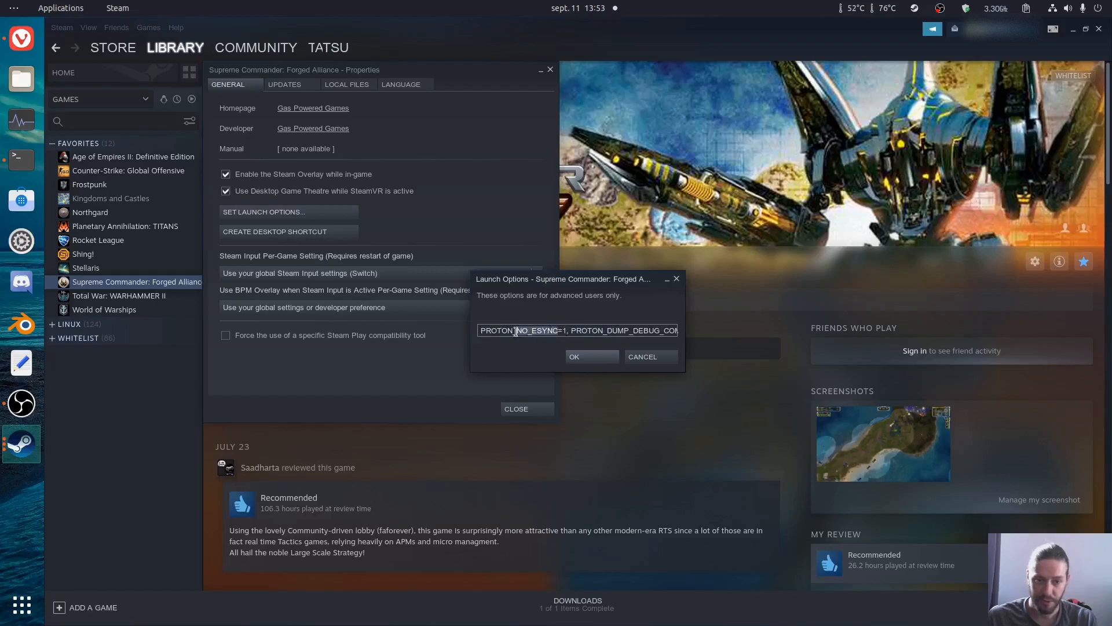
left_click(573, 339)
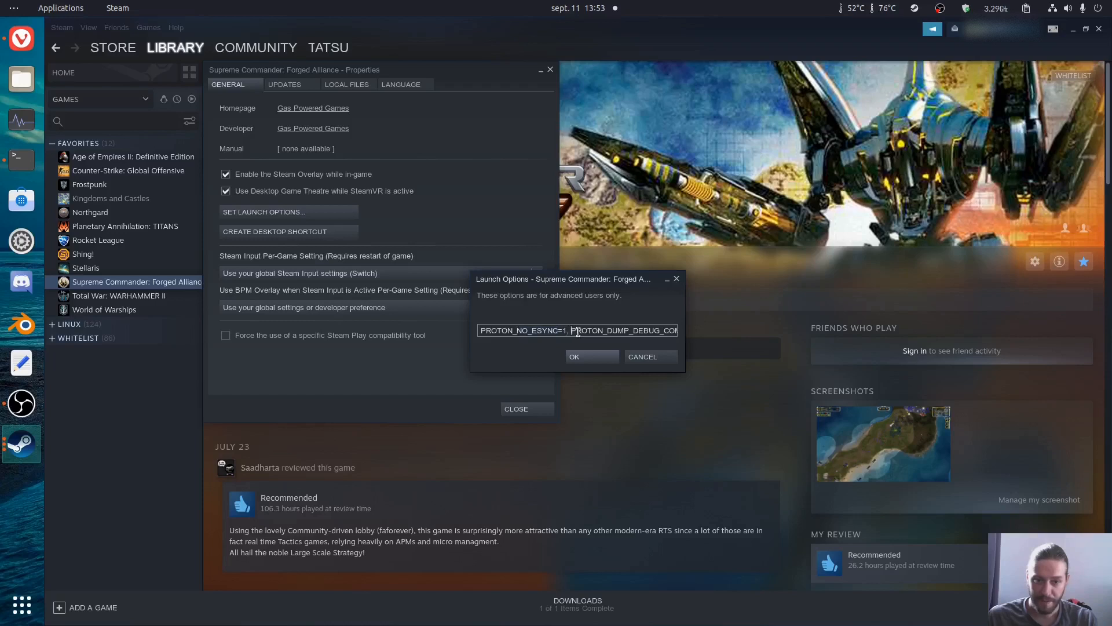
key("shift+Home")
key("BackSpace")
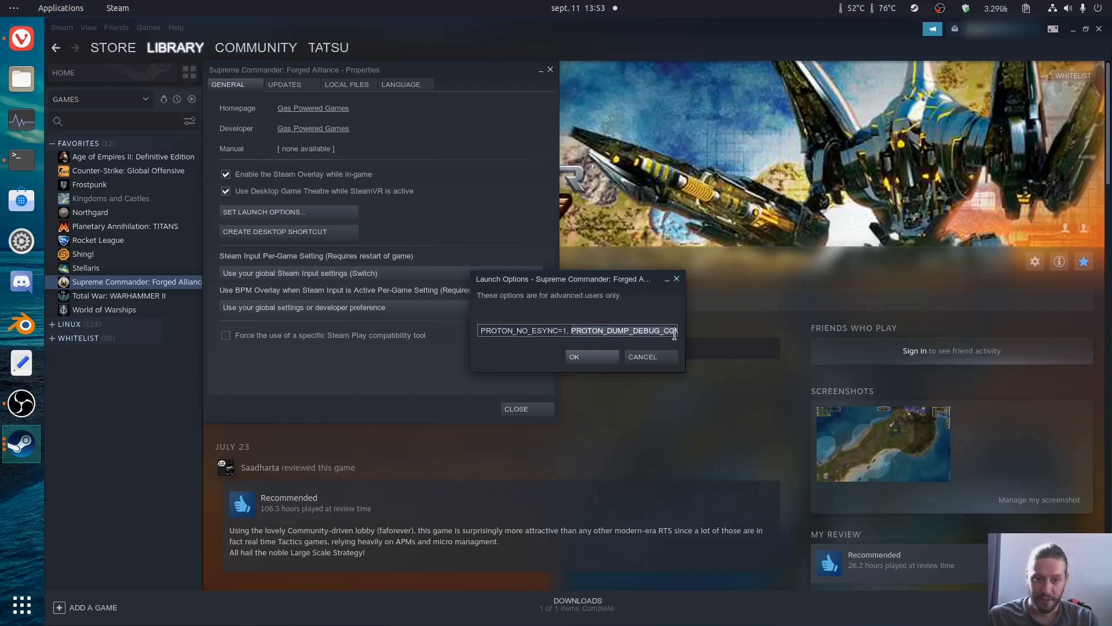
left_click_drag(549, 329, 636, 331)
left_click(632, 331)
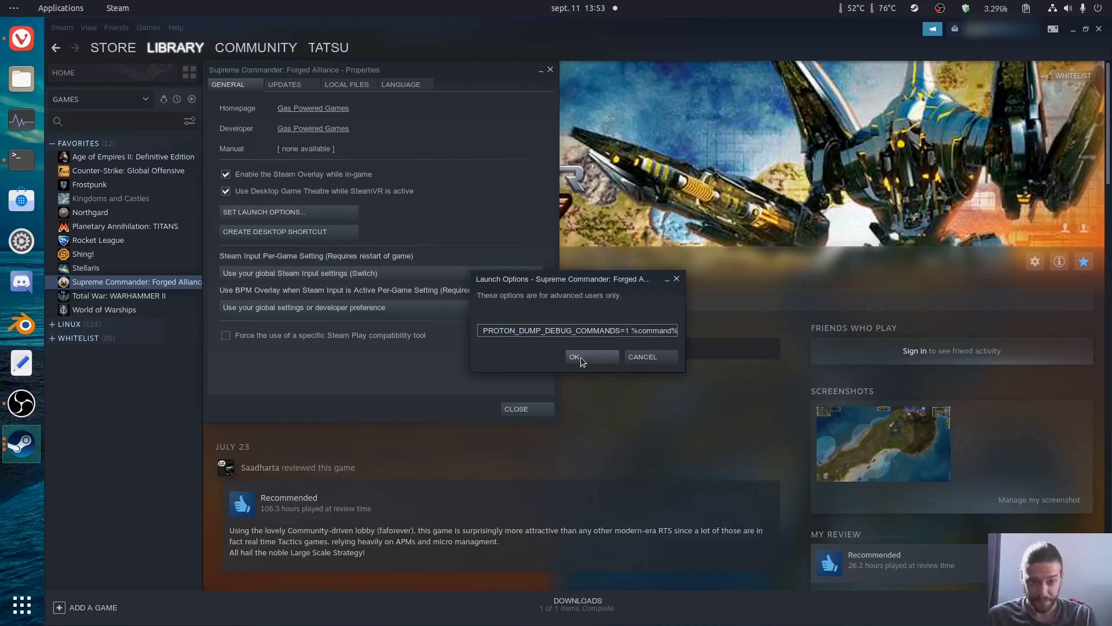
left_click(643, 358)
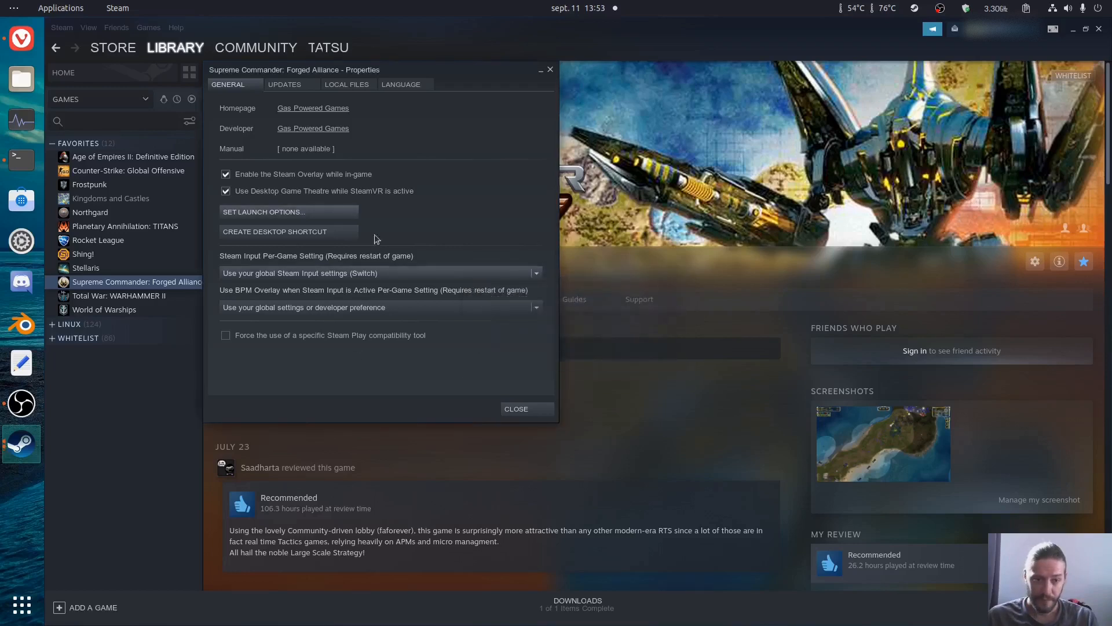
Step: Close the game's properties and launch Supreme Commander: Forged Alliance
left_click(521, 410)
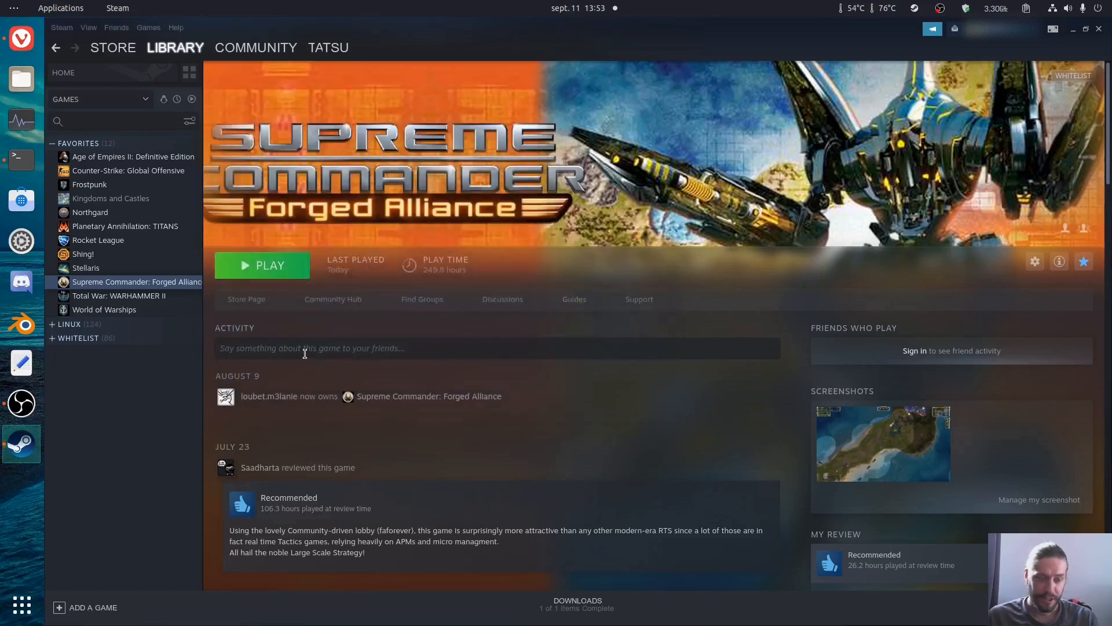
left_click(270, 266)
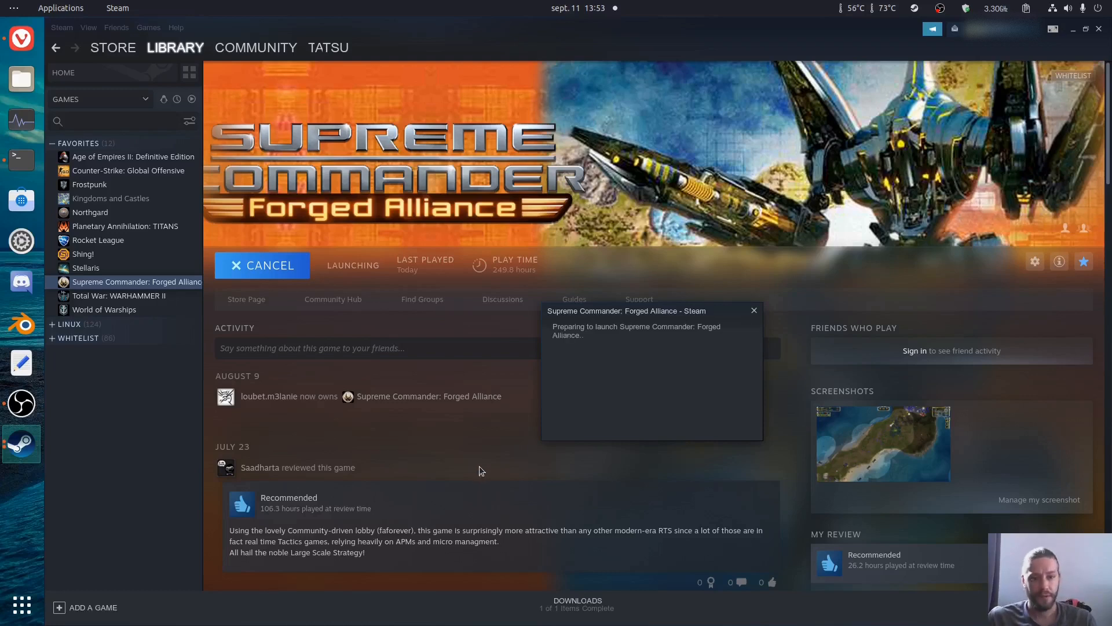
Step: Switch to the terminal and check the installed Java version with "java --version"
left_click(34, 166)
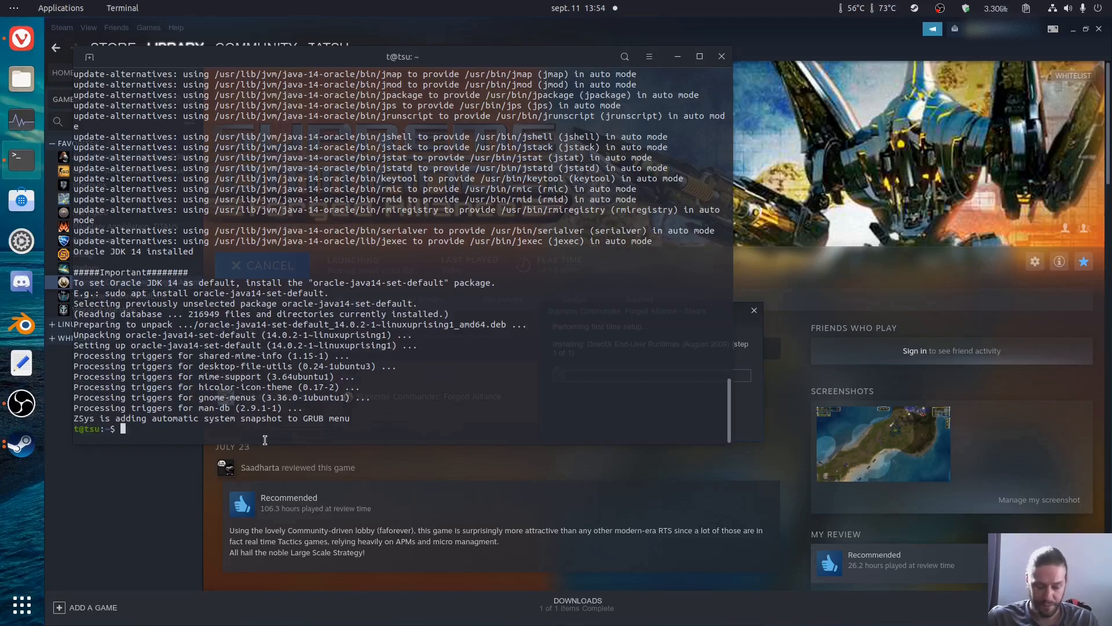
type("java --versi")
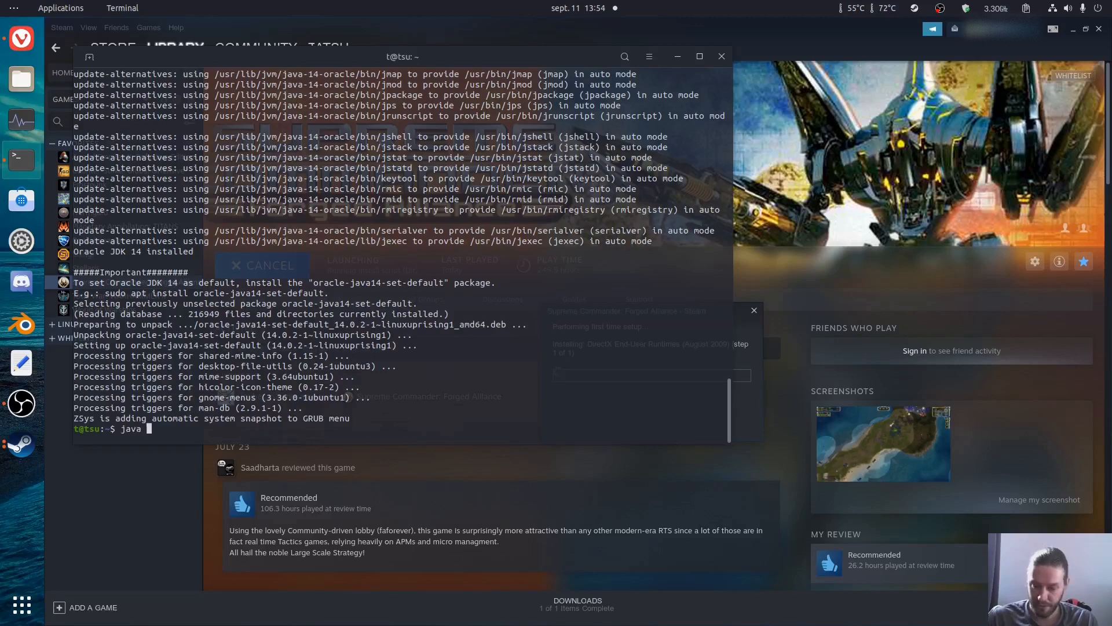
type("on")
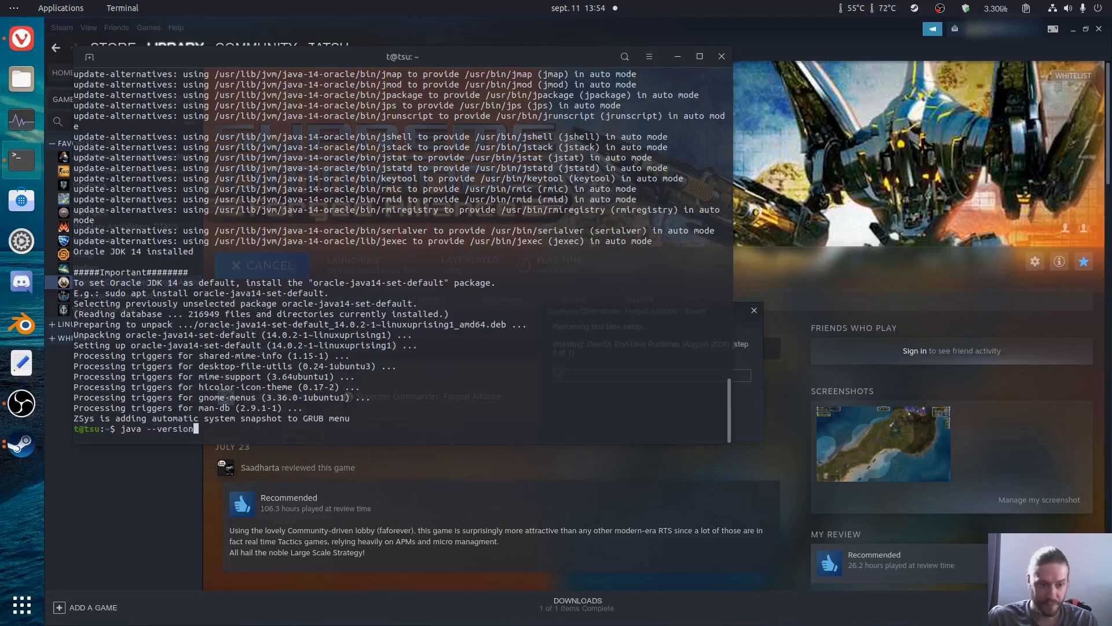
key("Return")
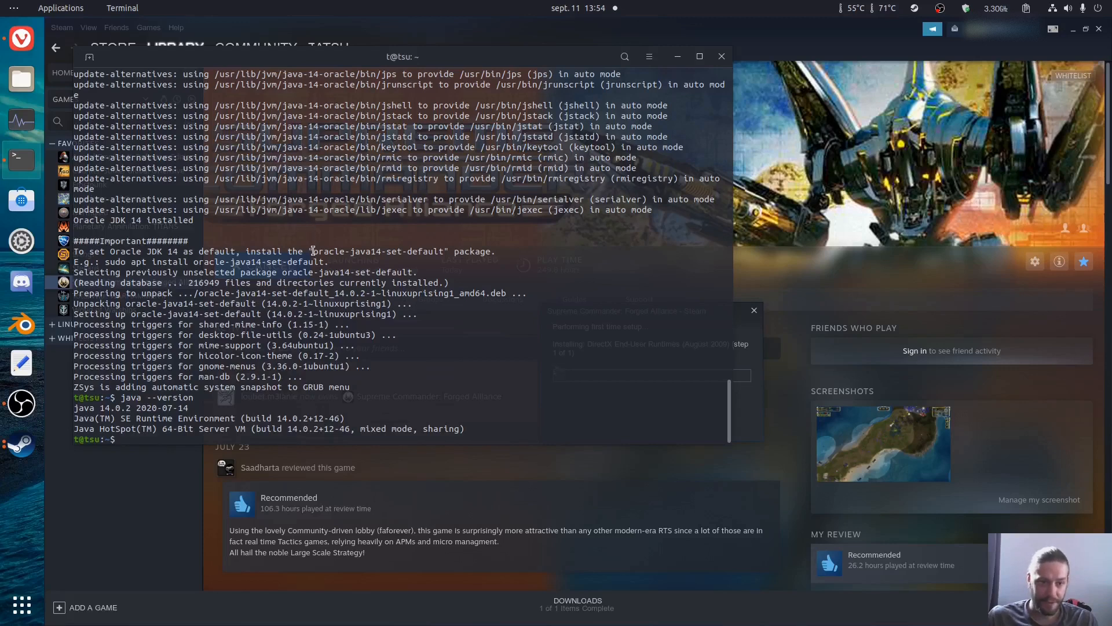
Step: Install the package that makes Oracle Java 14 the default with "sudo apt install oracle-java14-set-default"
left_click_drag(88, 253, 443, 255)
key("ctrl+c")
left_click(277, 253)
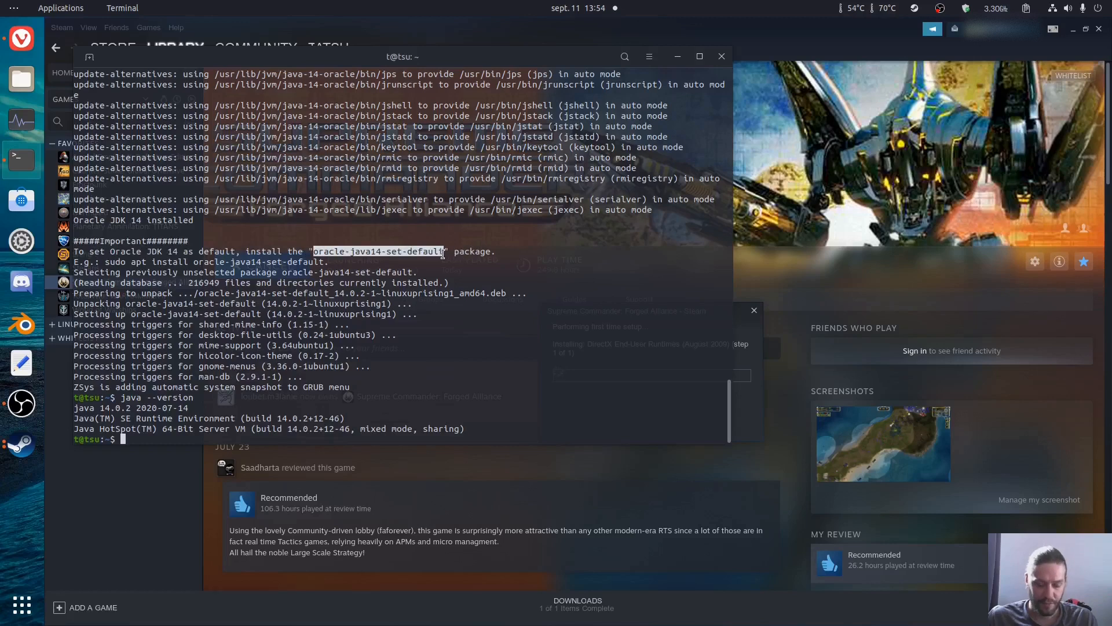
left_click(176, 431)
type("sudo apt i")
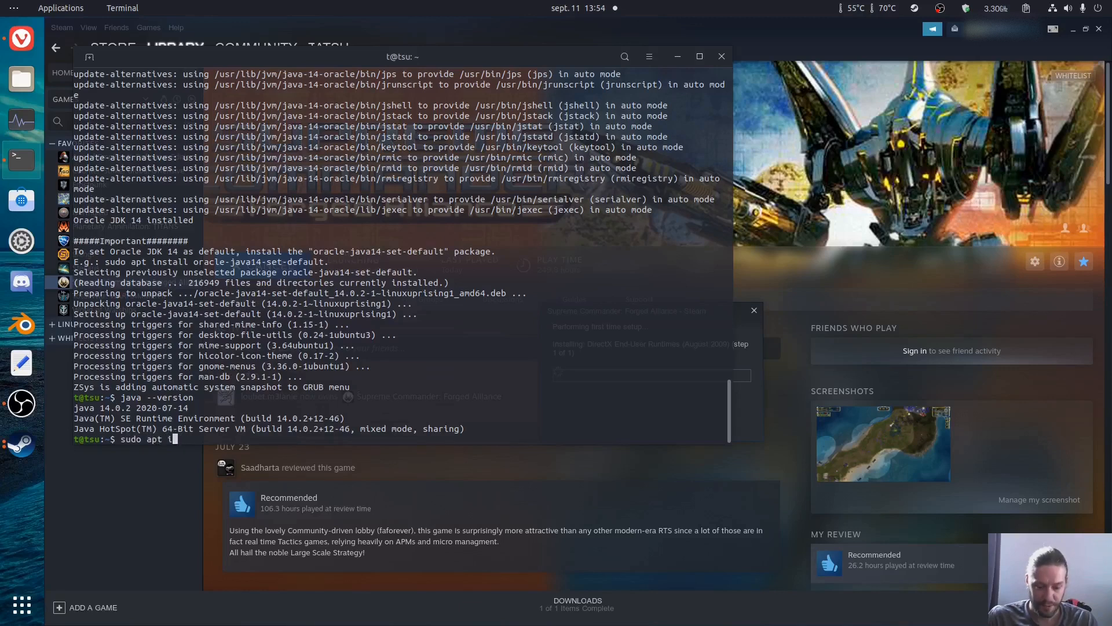
type("nstall")
key("ctrl+shift+v")
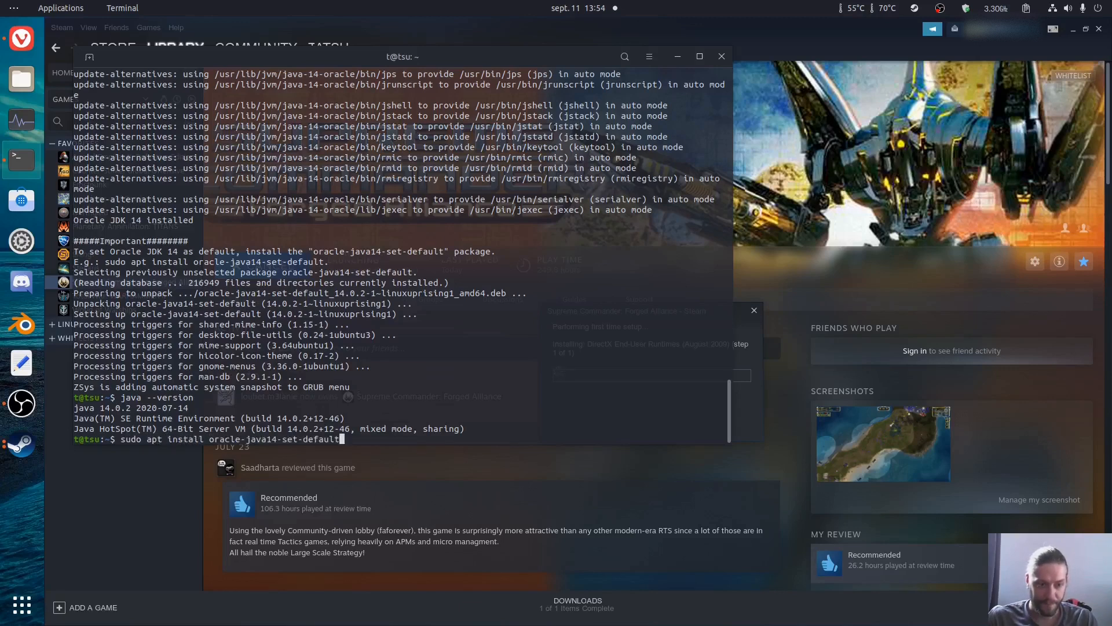
key("Return")
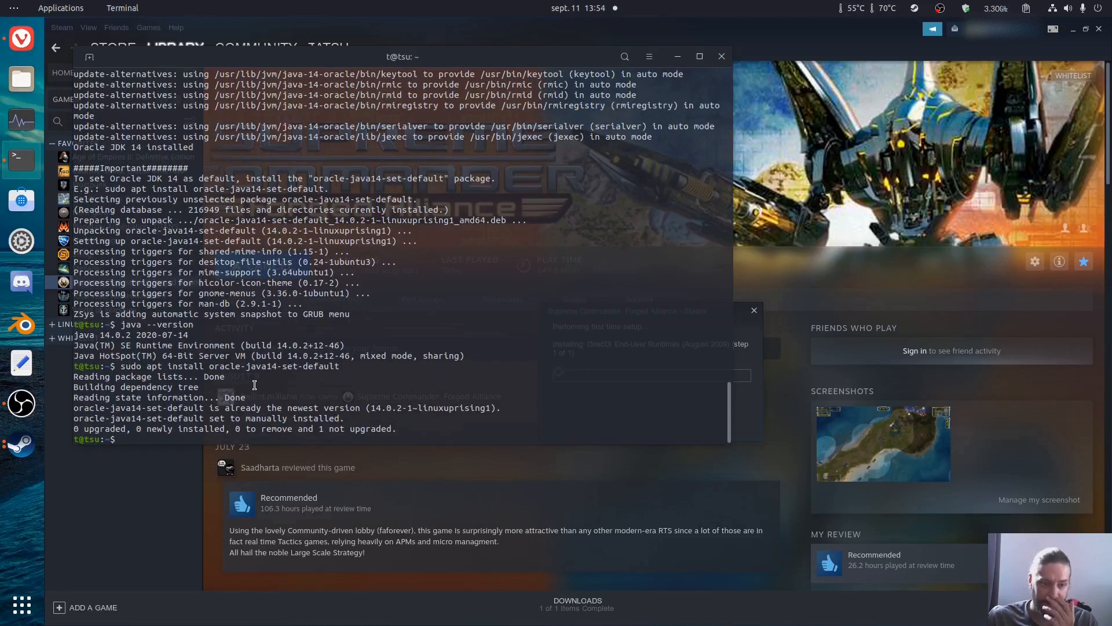
Step: Review the oracle-java14-set-default and "java --version" commands with their output, and close the terminal
left_click_drag(200, 368, 341, 366)
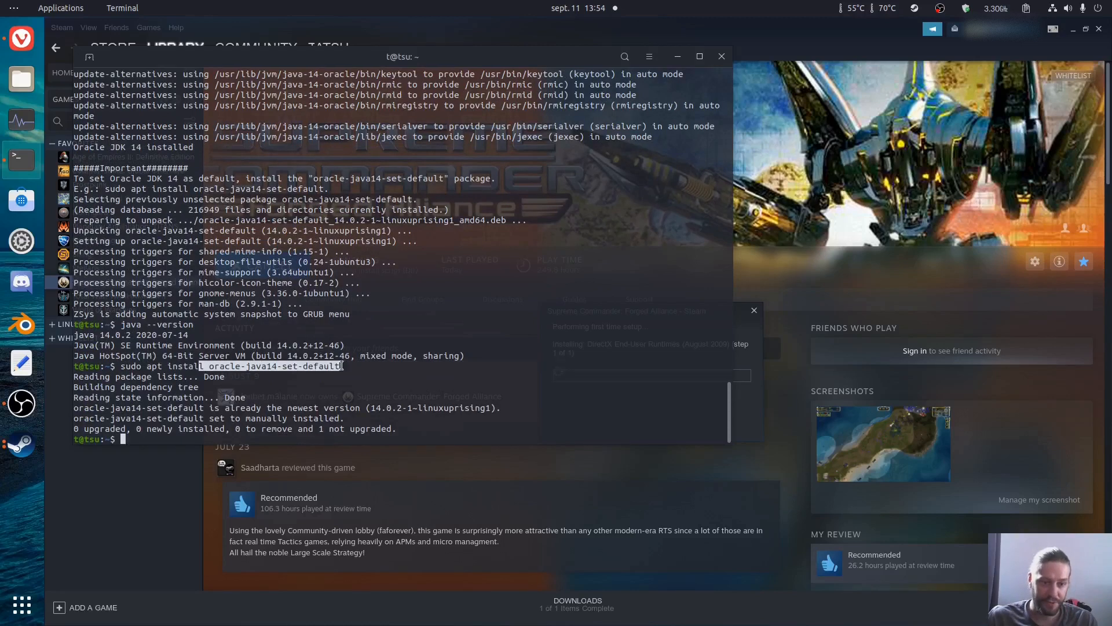
left_click(138, 308)
left_click_drag(119, 328, 210, 324)
left_click(208, 324)
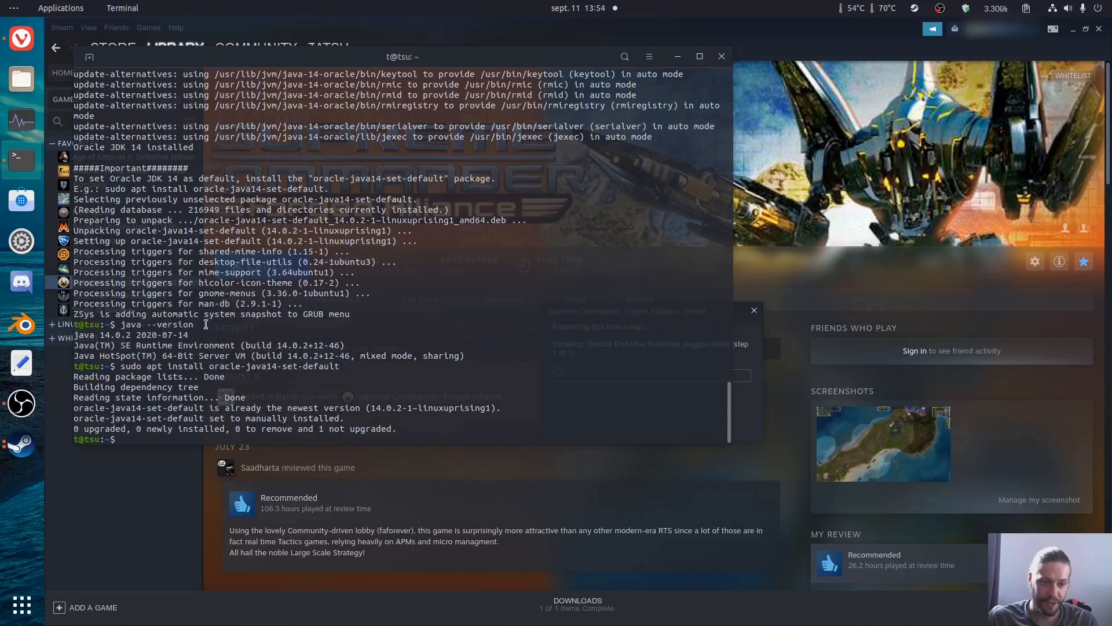
left_click_drag(101, 335, 121, 335)
left_click(125, 329)
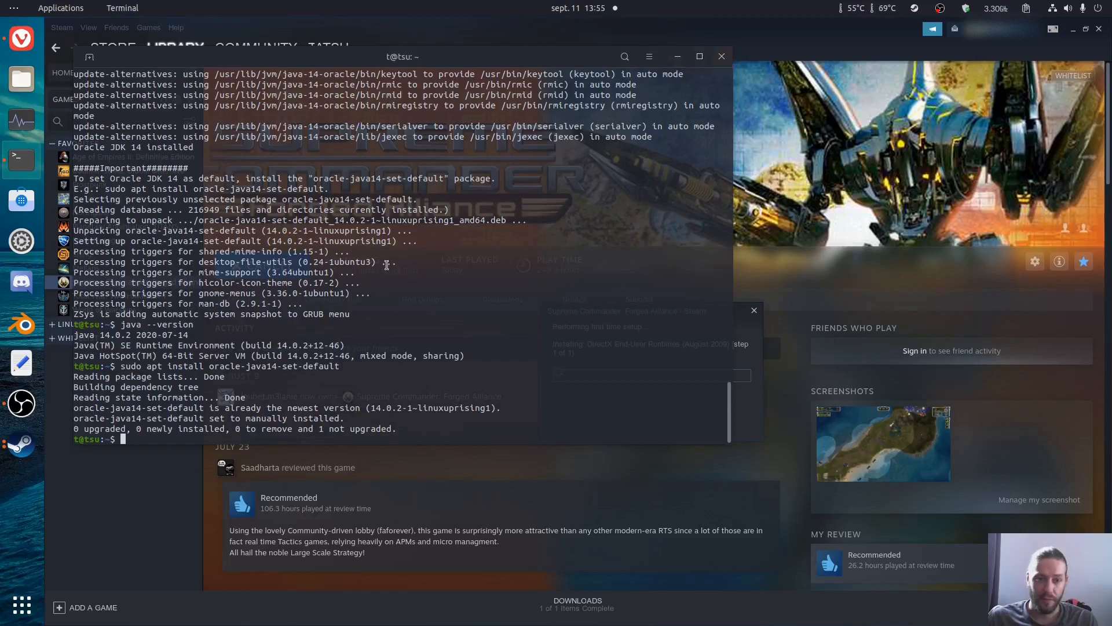
left_click(722, 58)
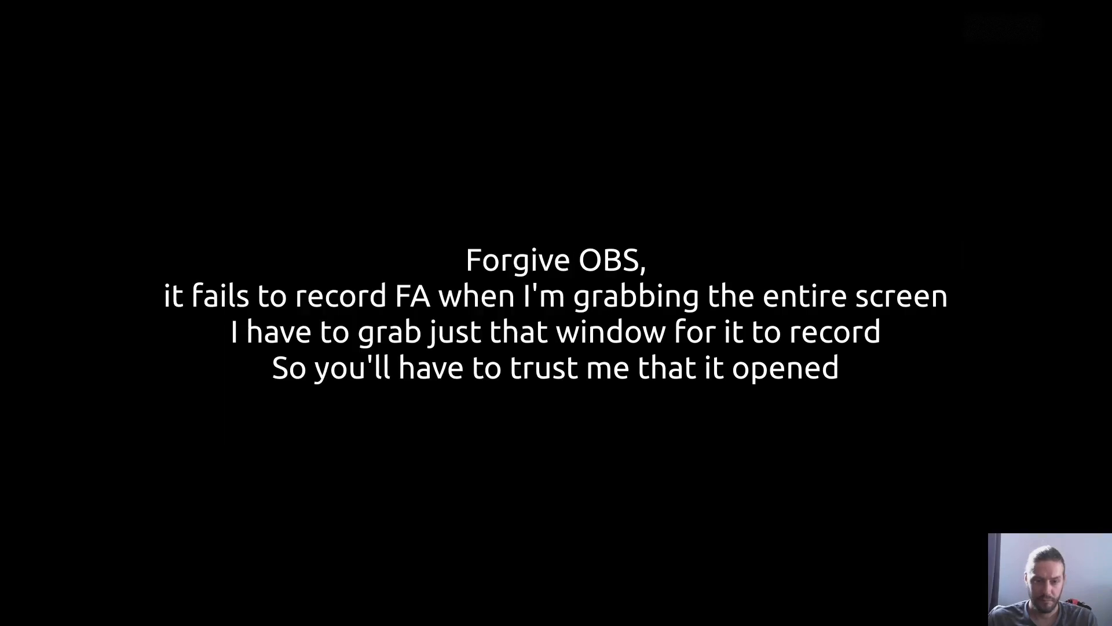
Step: Minimize the OBS window and return to the running Forged Alliance game
key("alt+Tab")
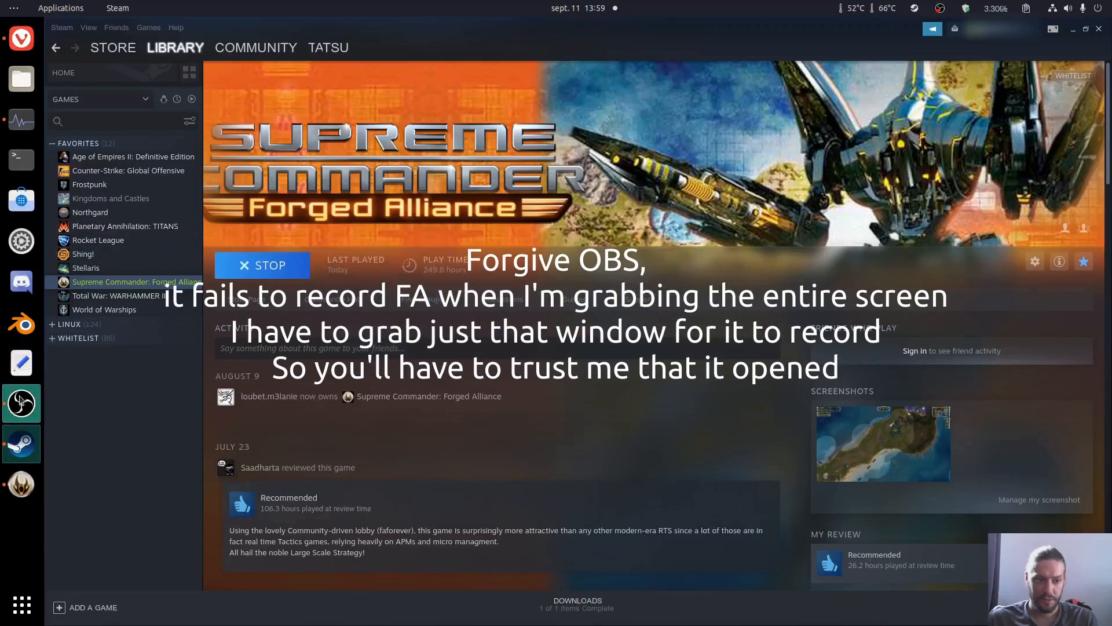
left_click(20, 400)
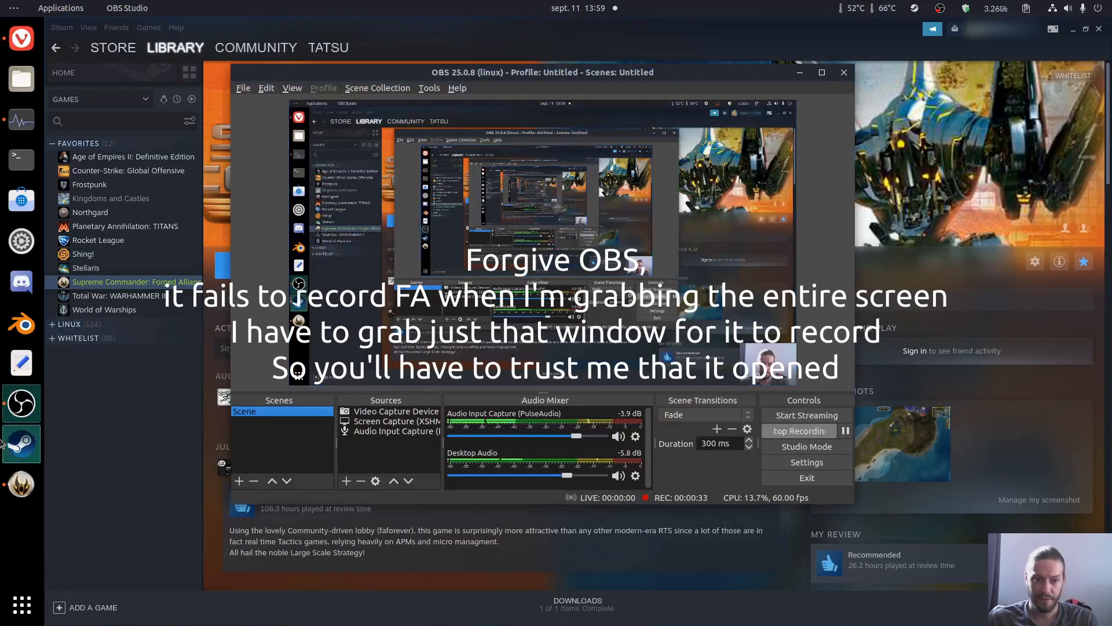
left_click(20, 484)
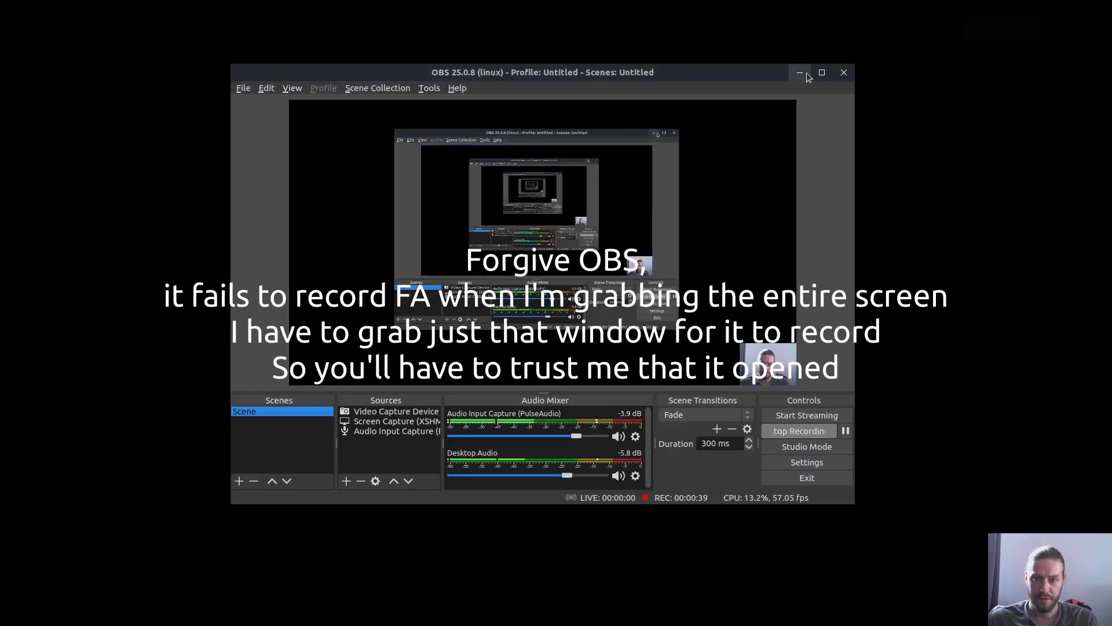
left_click(801, 73)
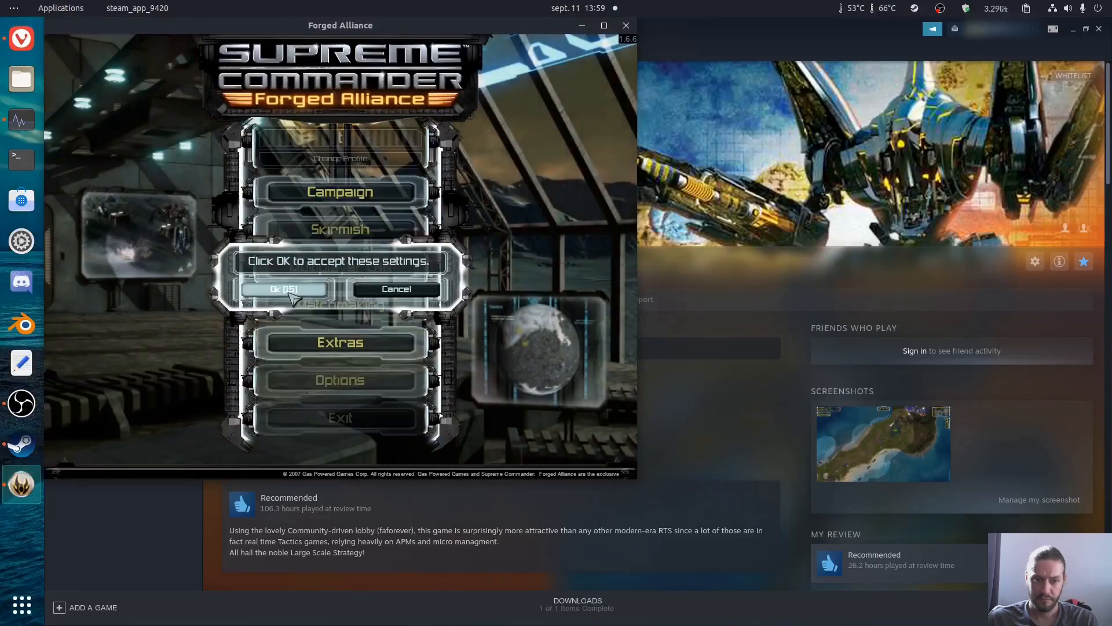
left_click(290, 293)
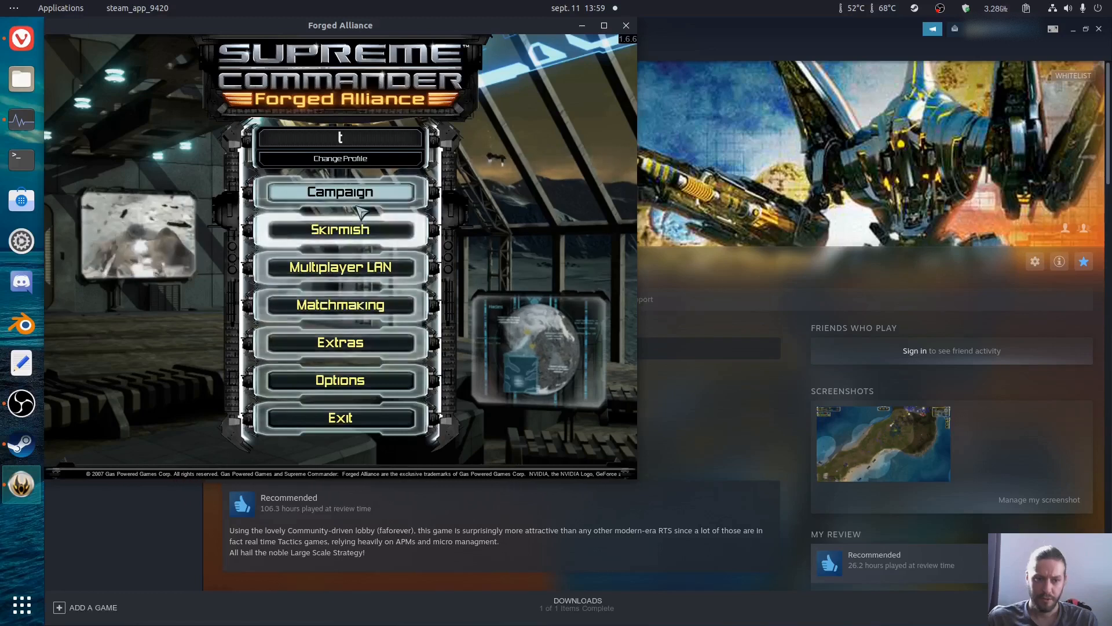
Step: Set the Primary Adapter in the game's video options to 1920x1080(60), accept the settings and exit the game
left_click(366, 382)
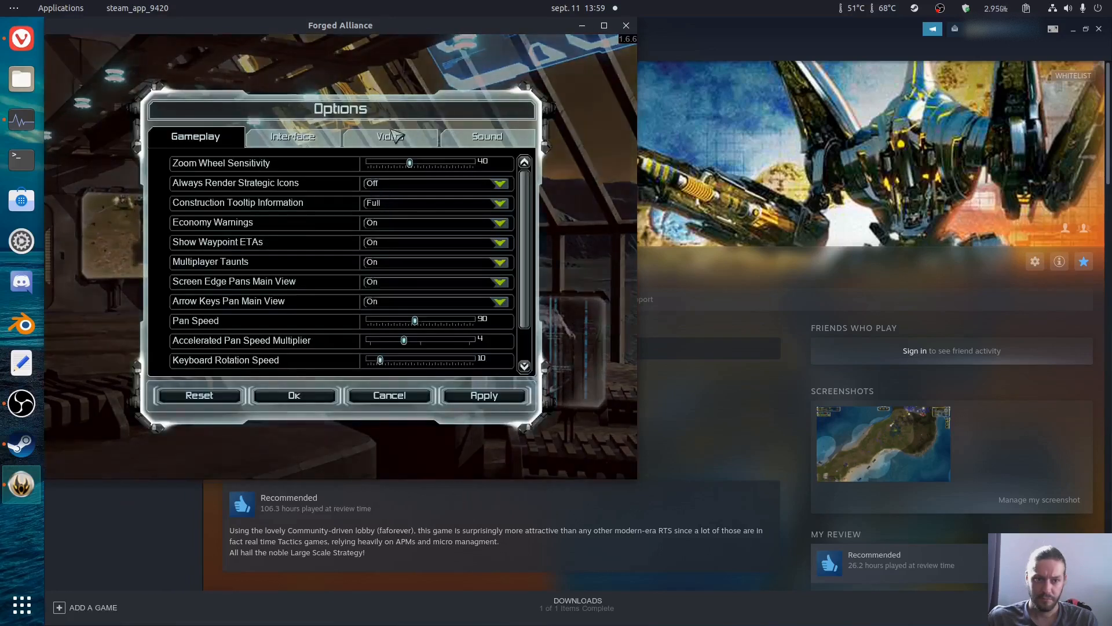
left_click(400, 139)
left_click(408, 164)
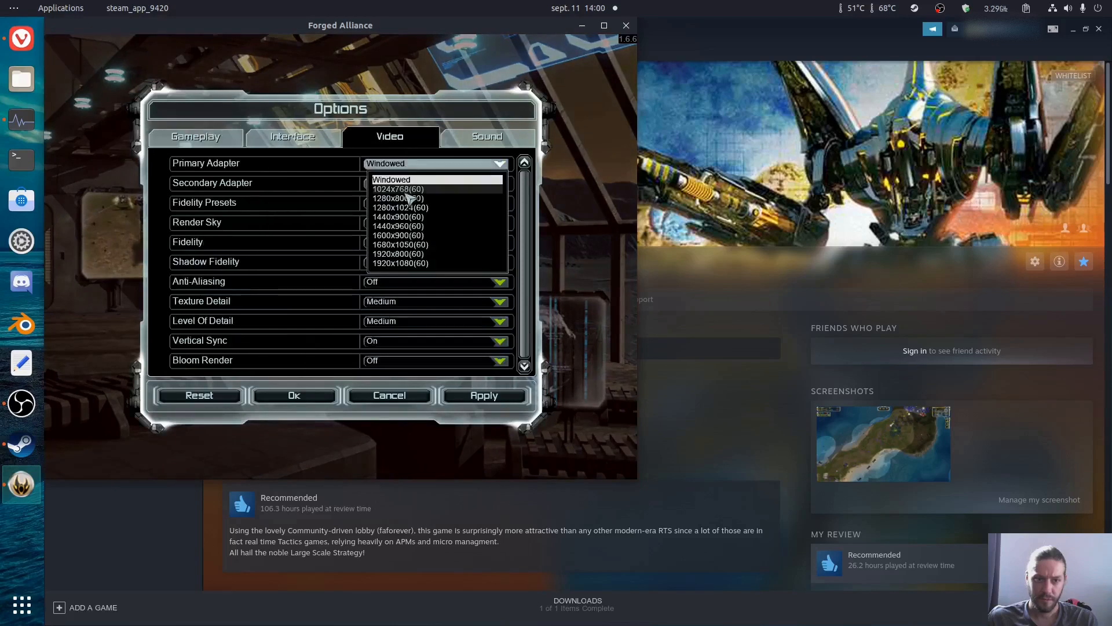
left_click(435, 263)
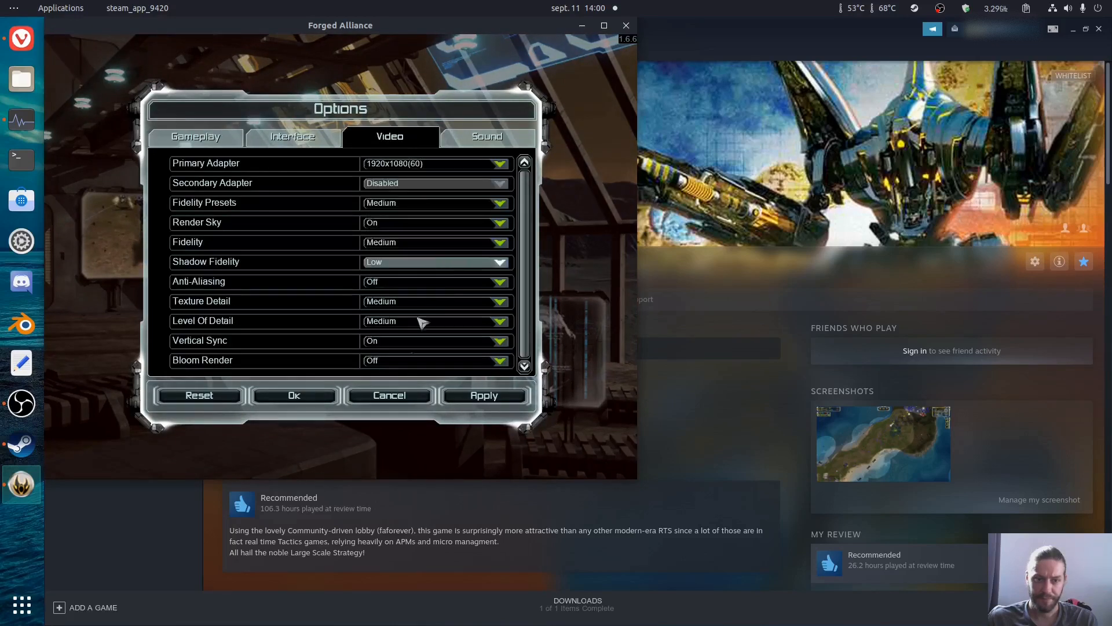
left_click(294, 395)
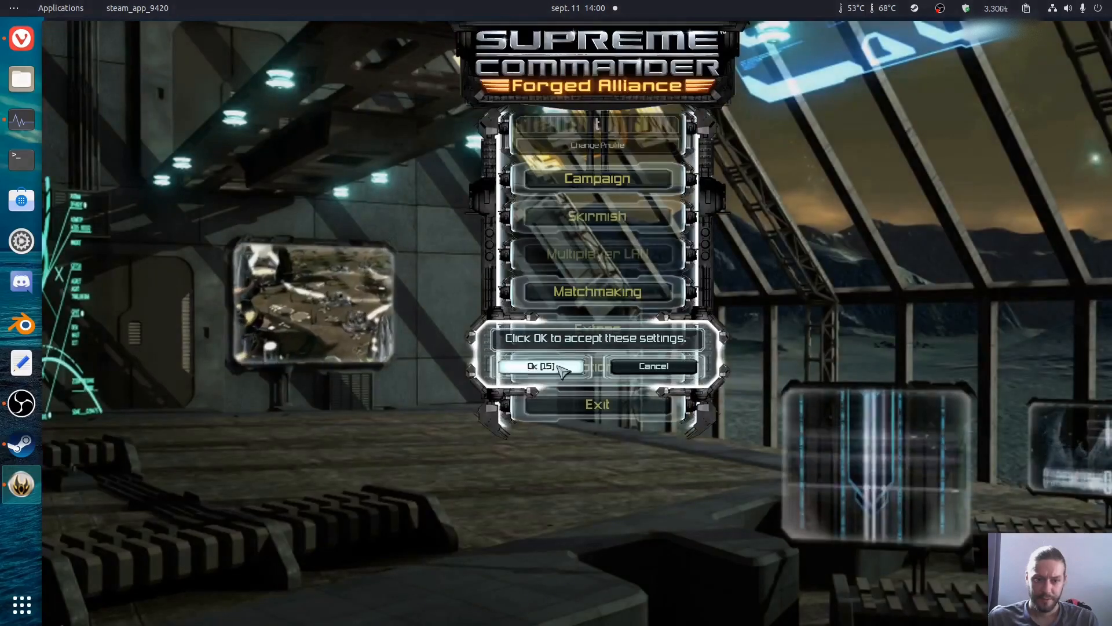
left_click(539, 367)
left_click(568, 407)
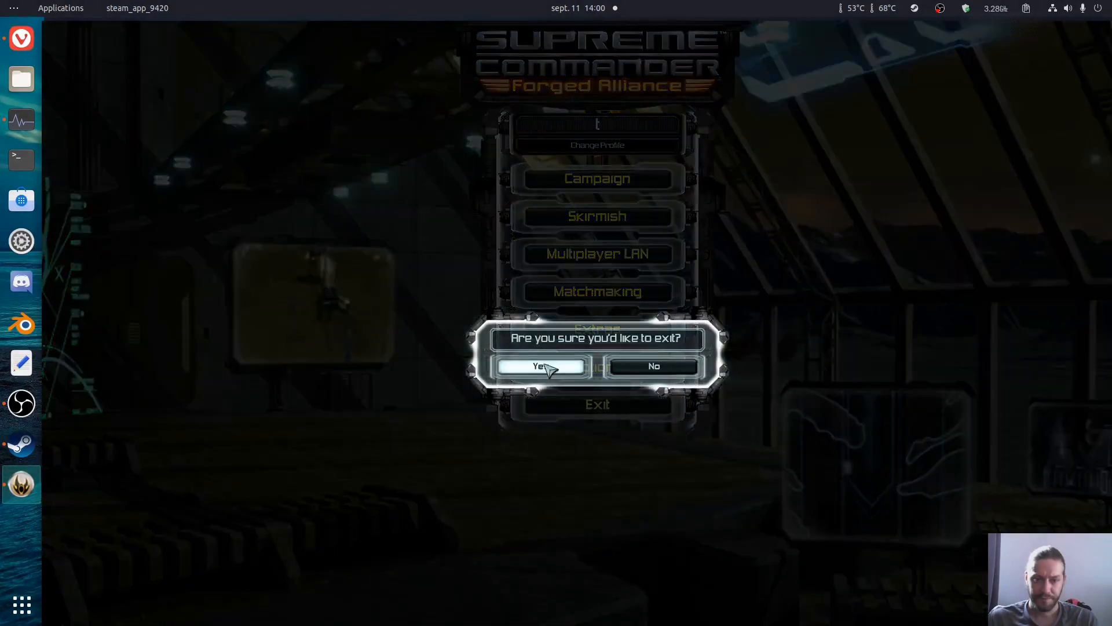
left_click(539, 365)
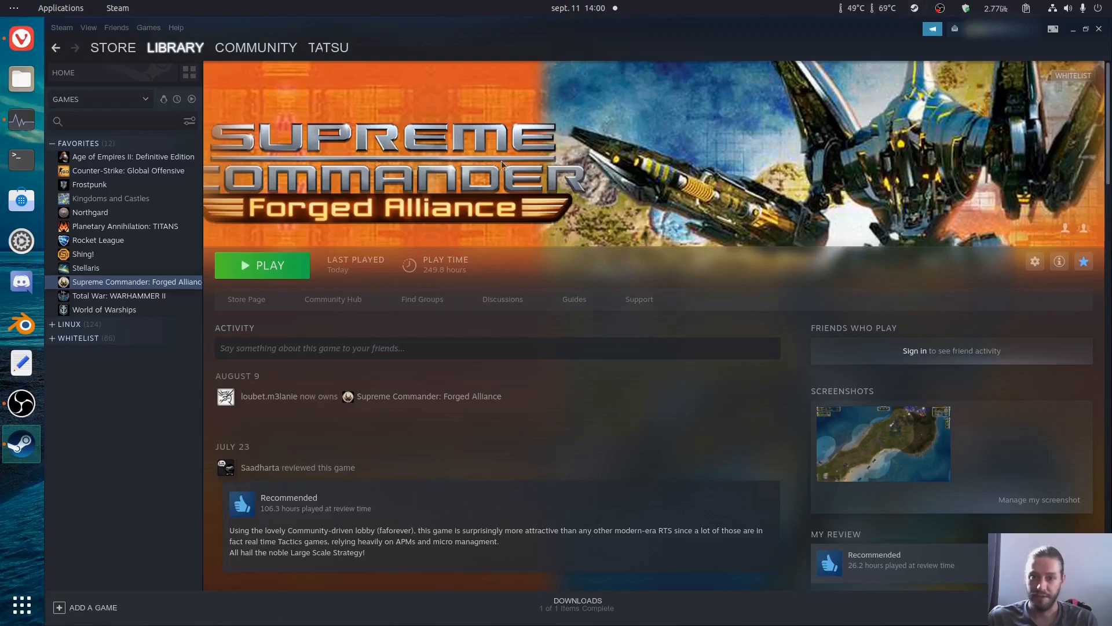
Step: Exit Steam and close the browser along with its Oracle Java installation guide page
left_click(916, 8)
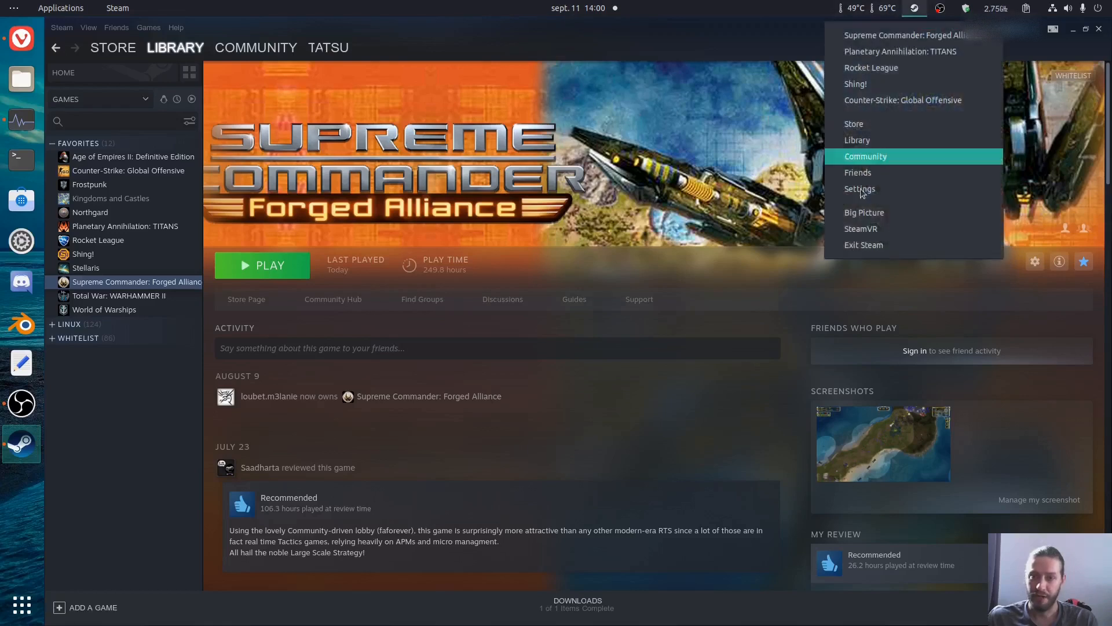
left_click(843, 245)
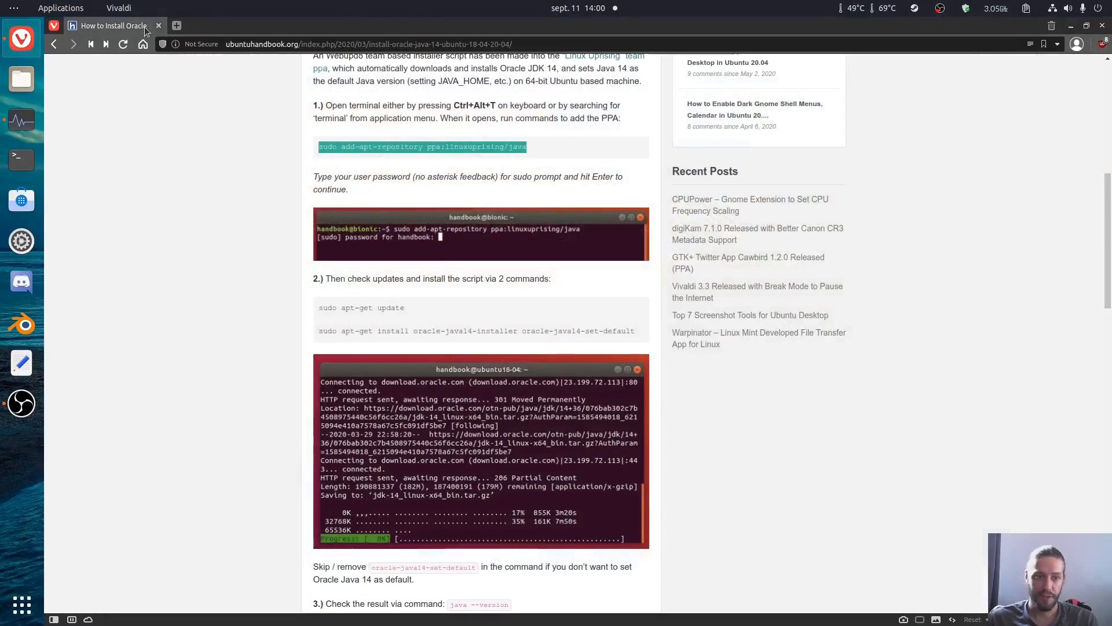
left_click(158, 26)
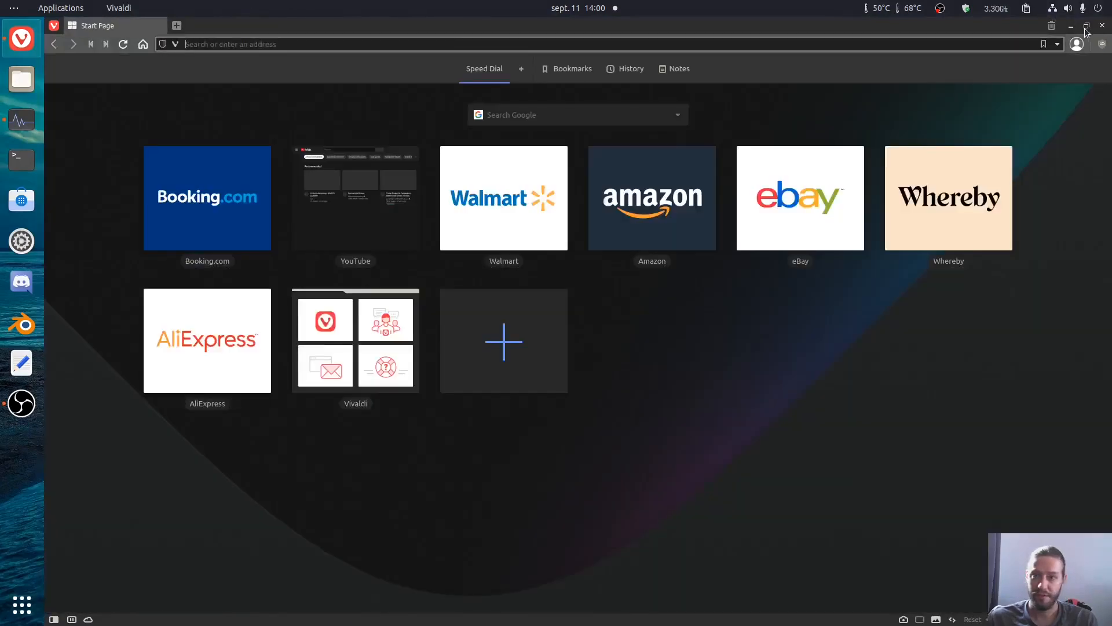
left_click(1102, 26)
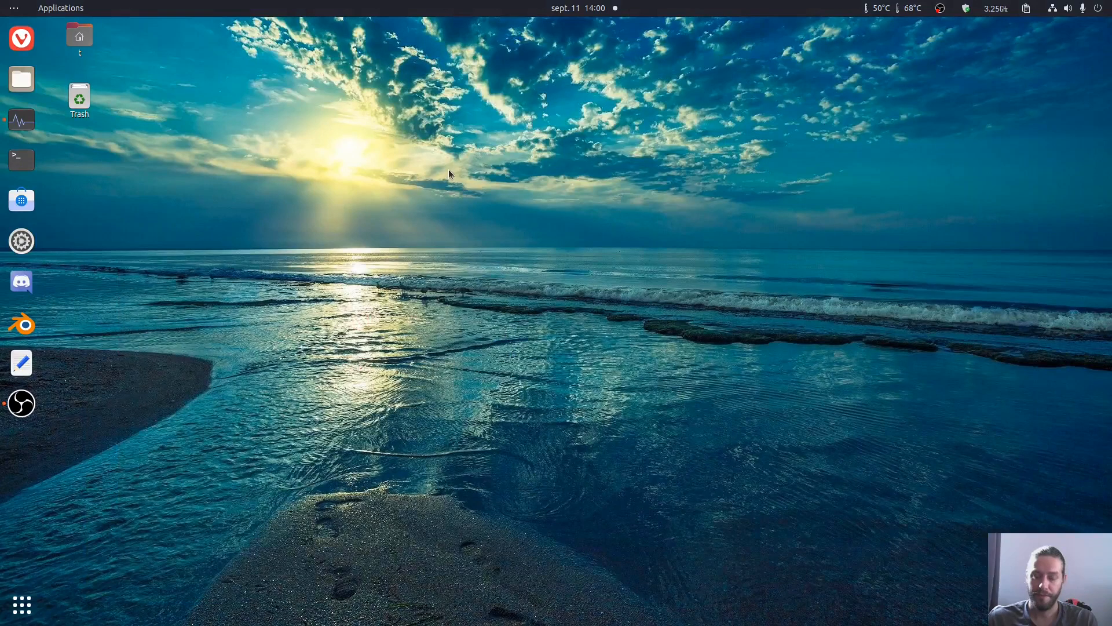
Step: Open the file manager and go to the proton_t folder inside the computer's tmp directory
left_click(18, 90)
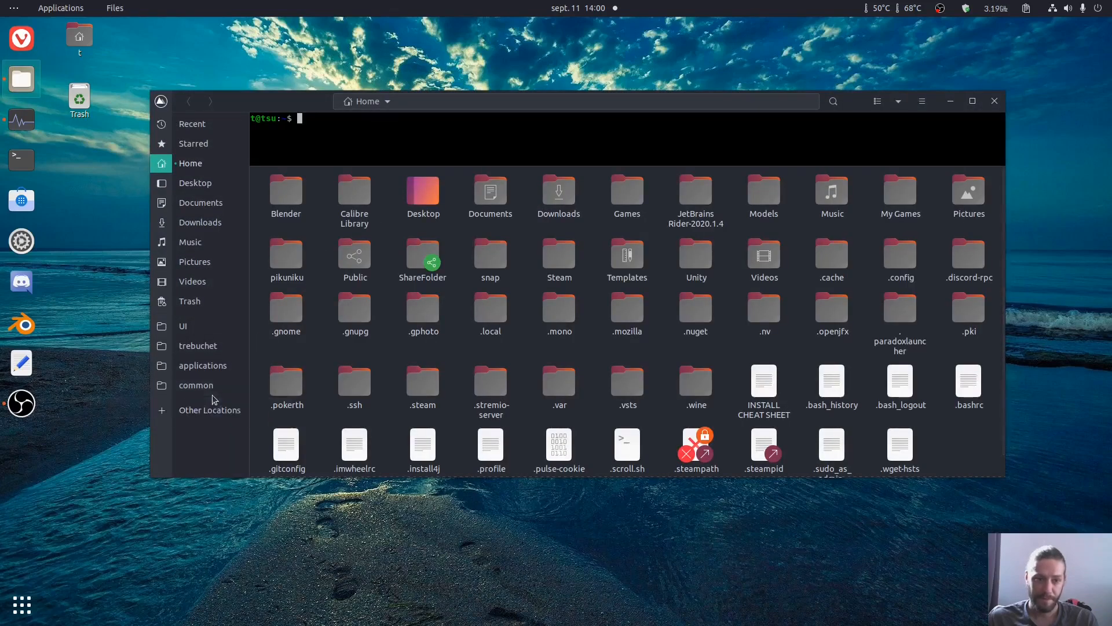
left_click(228, 416)
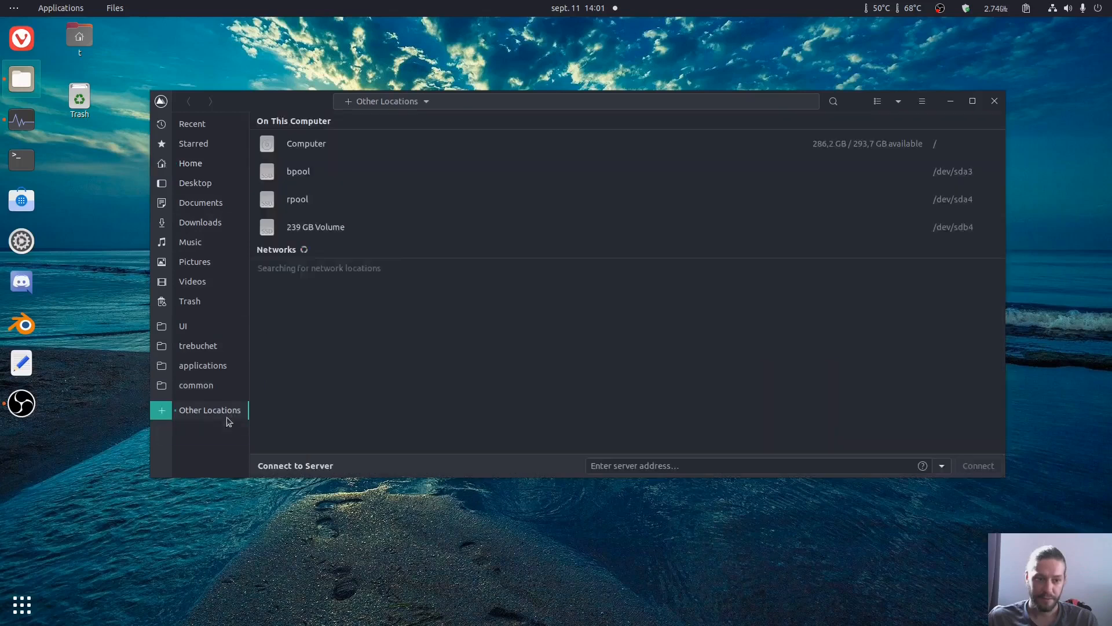
left_click(310, 144)
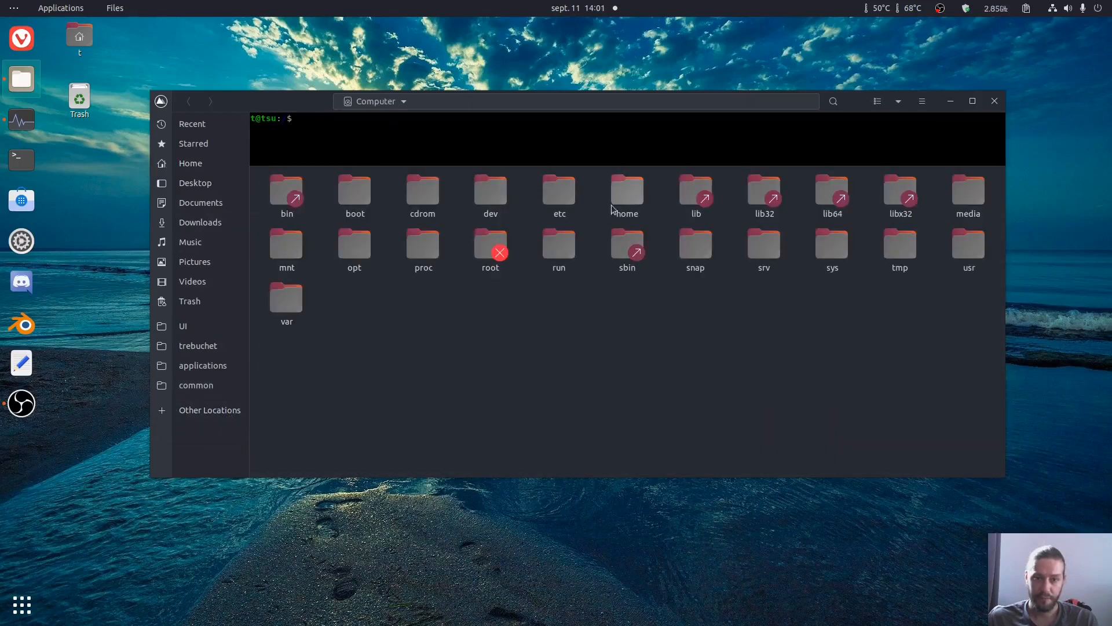
double_click(902, 261)
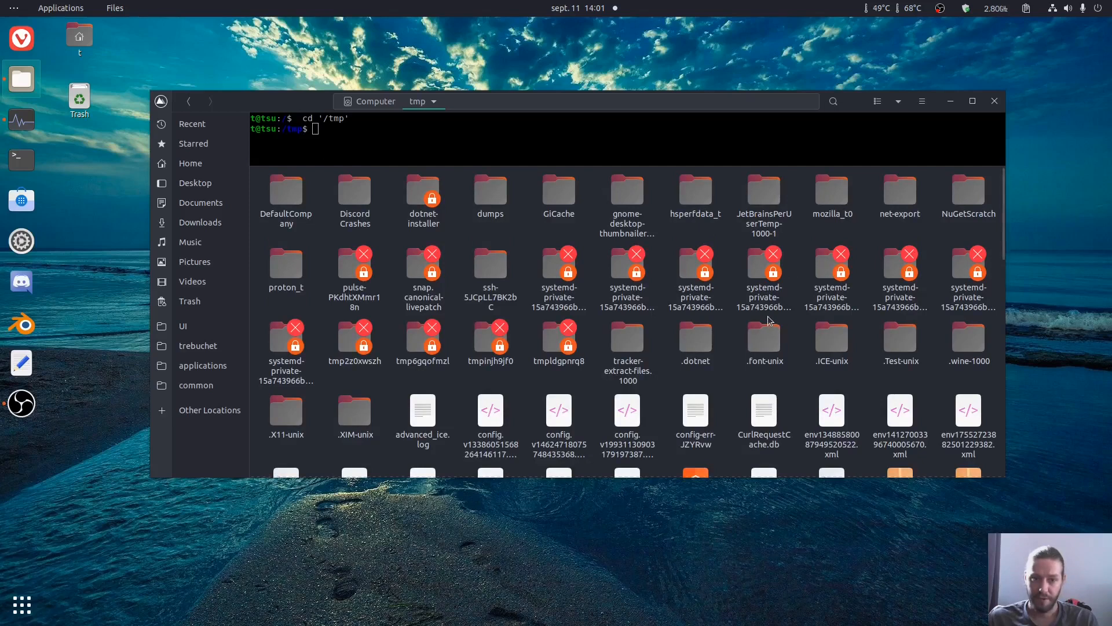
left_click(301, 292)
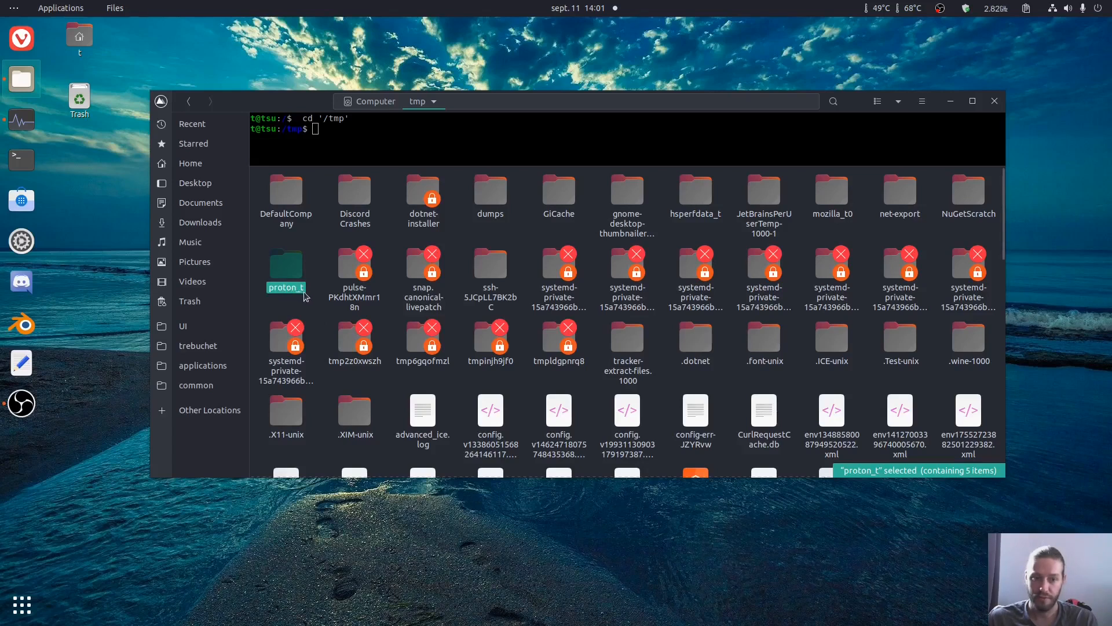
double_click(286, 269)
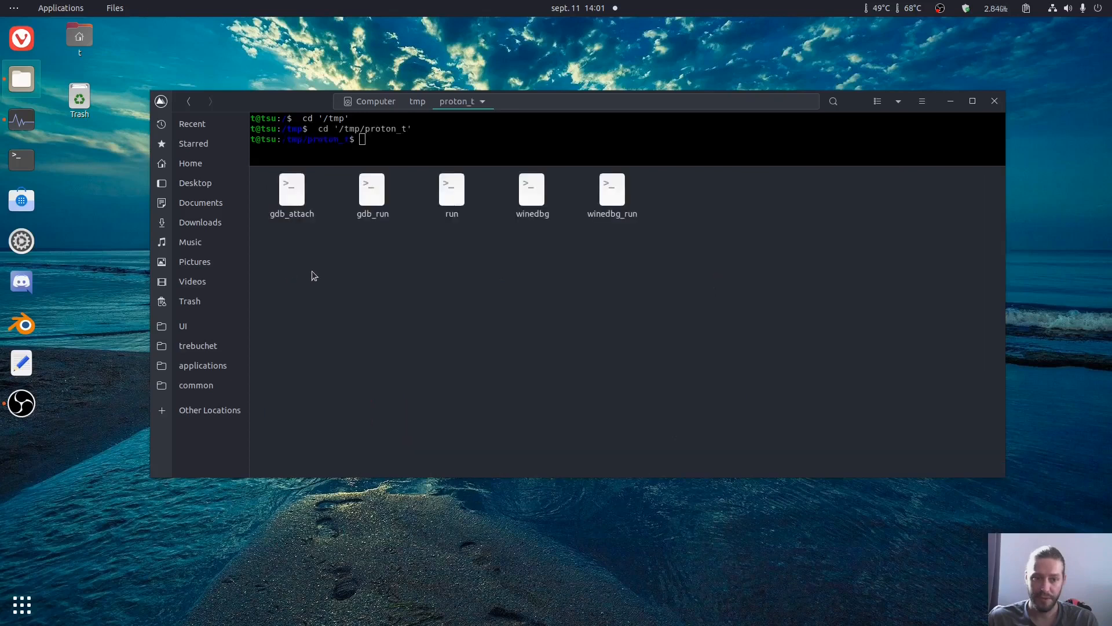
Step: Open the run script from proton_t in the text editor to examine its contents, and close it
left_click(452, 191)
right_click(453, 204)
left_click(481, 216)
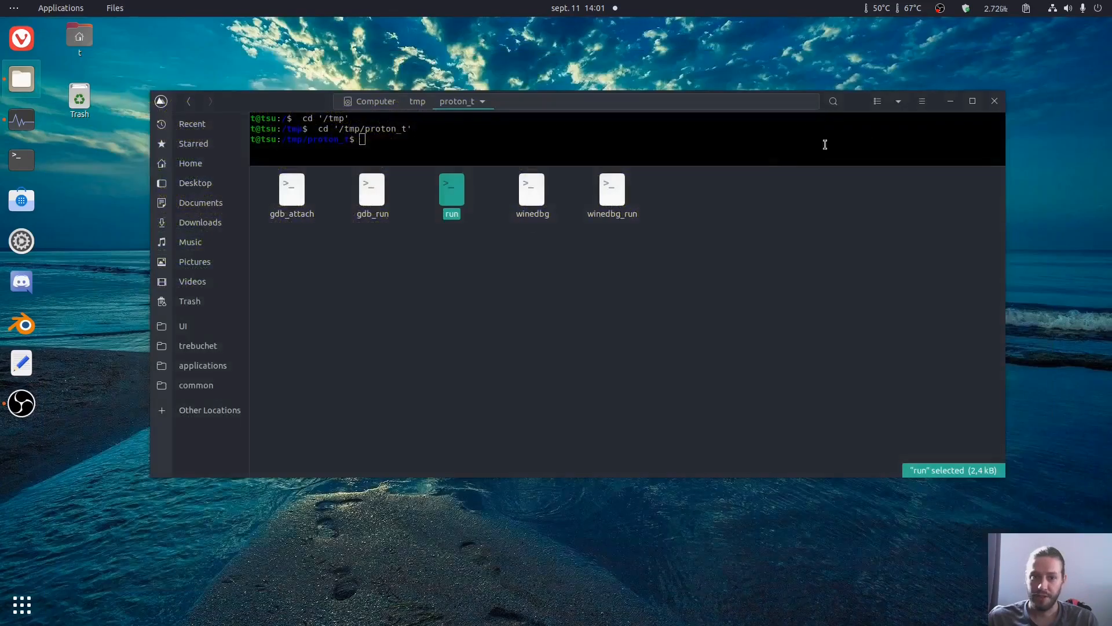
left_click(1102, 27)
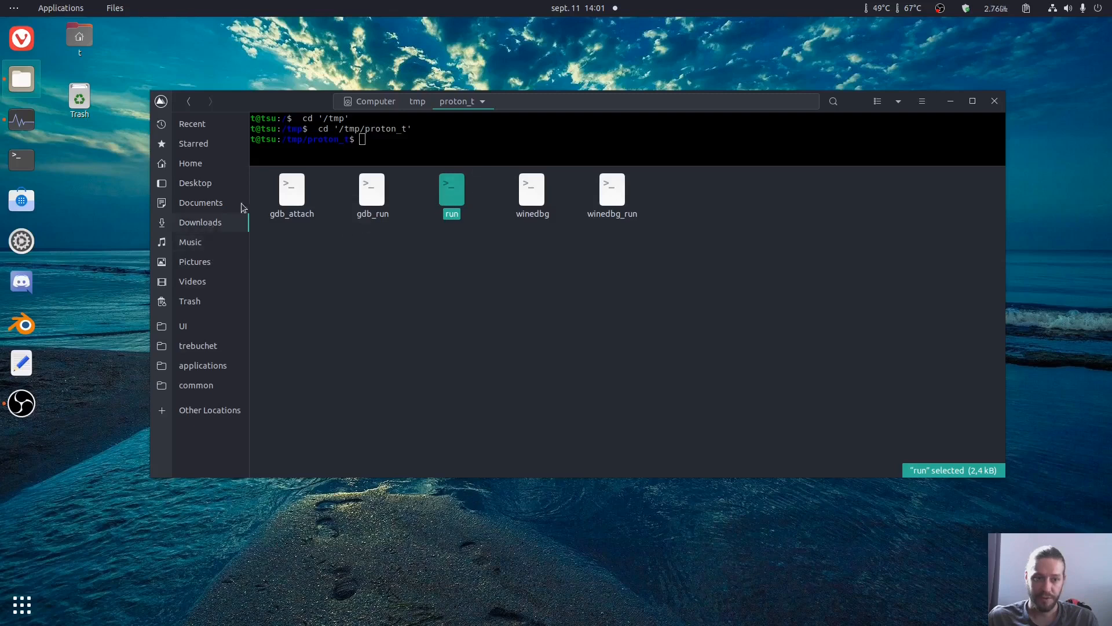
Step: Create a folder named faf in the home directory and place a copy of the run script inside it
left_click(186, 165)
right_click(660, 227)
left_click(683, 242)
type("fa")
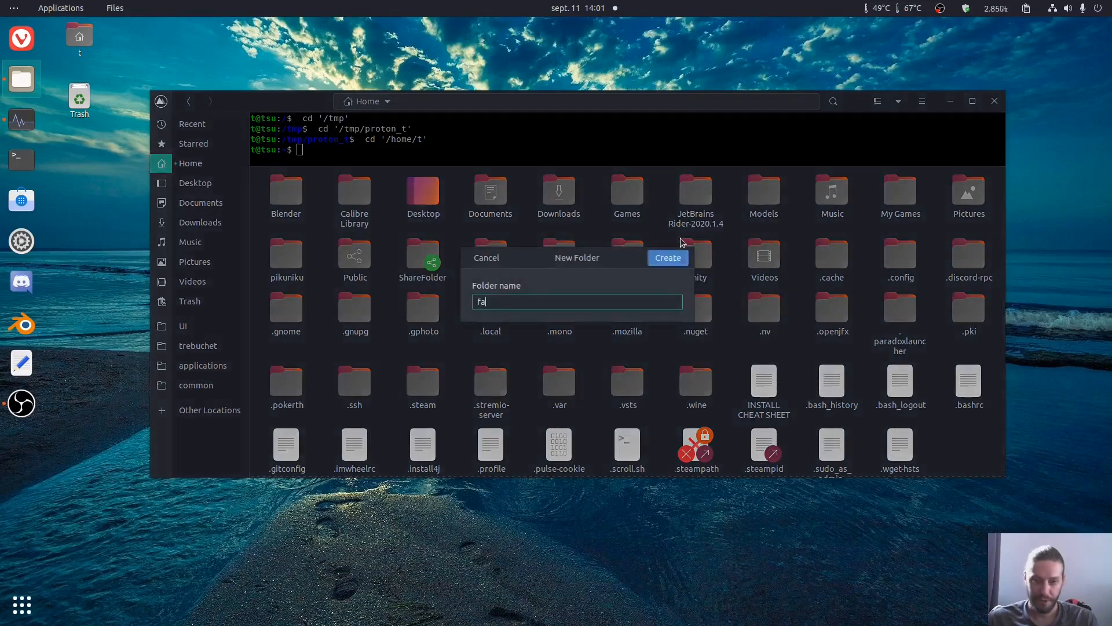
type("f")
key("Return")
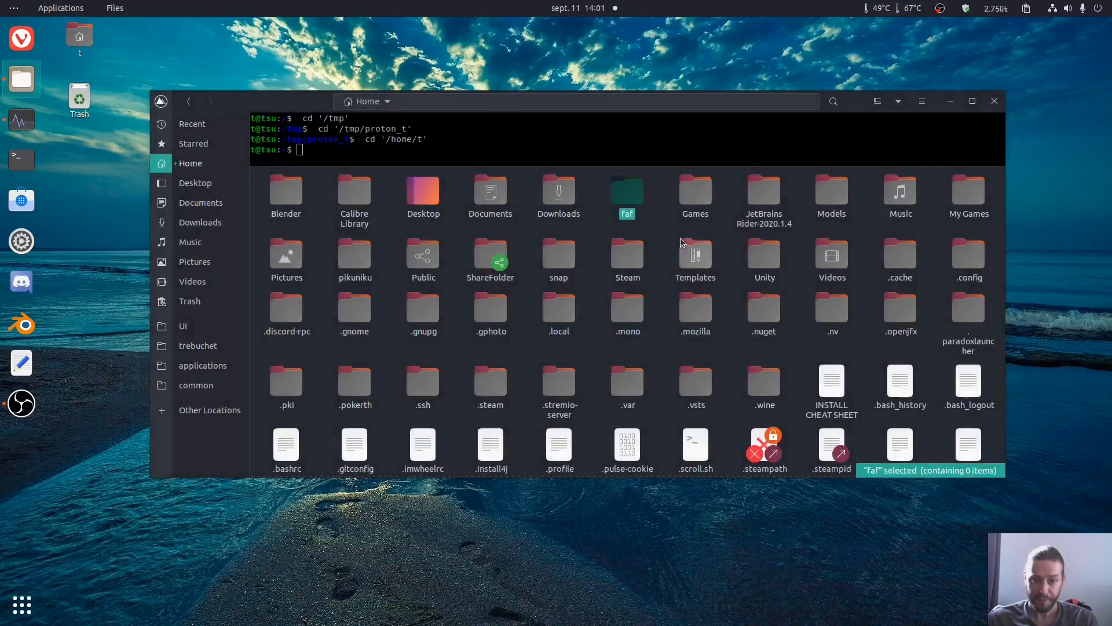
key("Return")
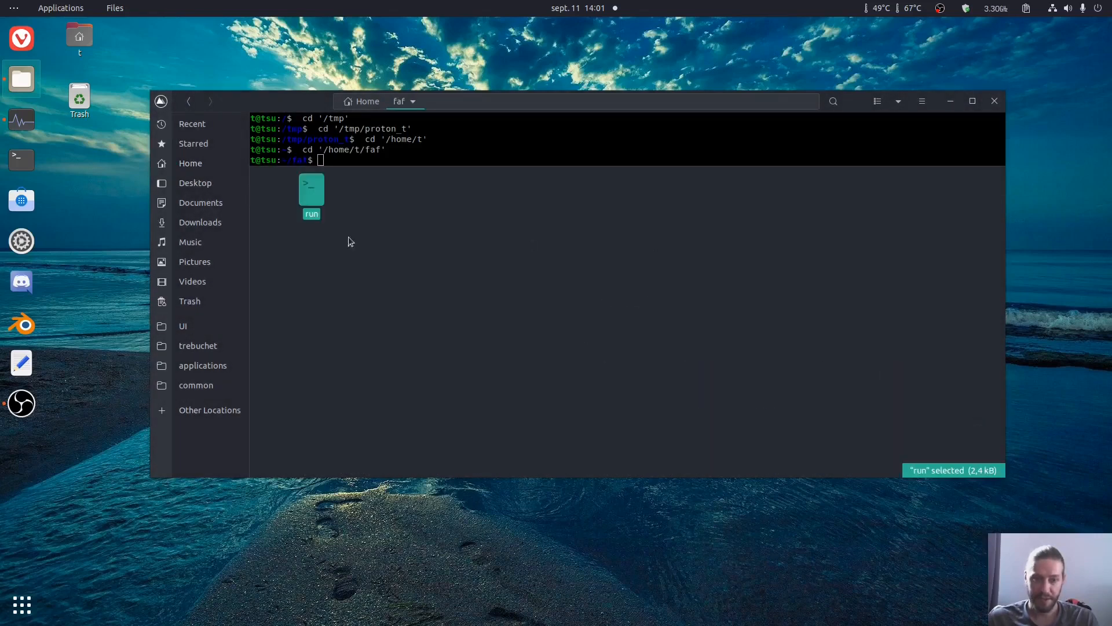
Step: Switch to the Vivaldi browser and find the GitHub releases page of downlords-faf-client in the browsing history by entering "downlord"
left_click(22, 38)
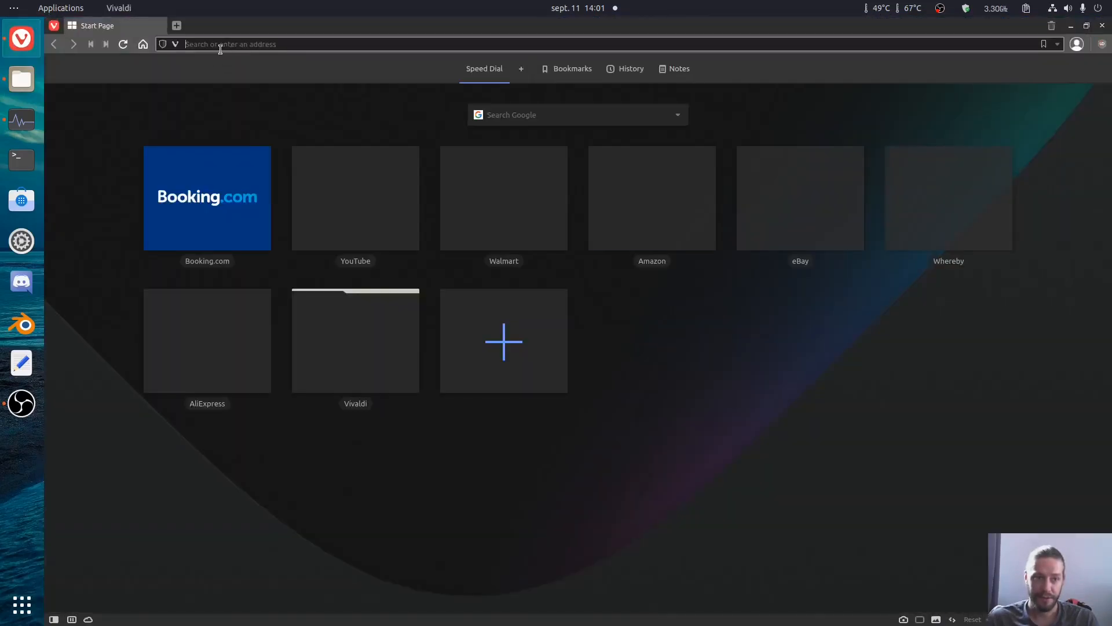
type("do")
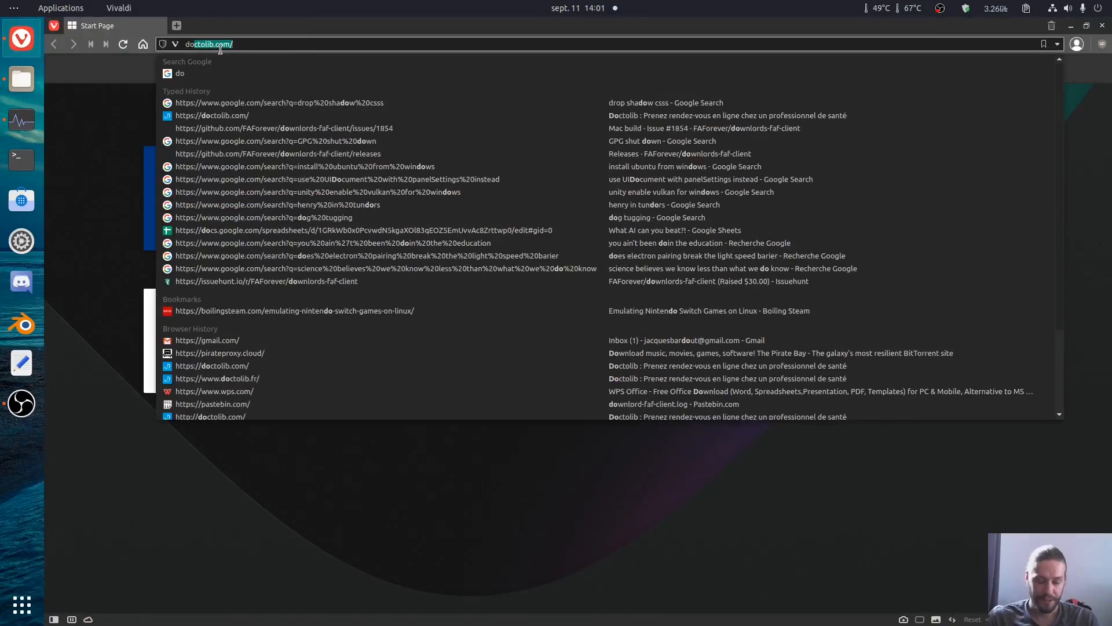
key("BackSpace")
key("BackSpace")
type("down")
key("BackSpace")
key("BackSpace")
key("BackSpace")
key("BackSpace")
type("ownlo")
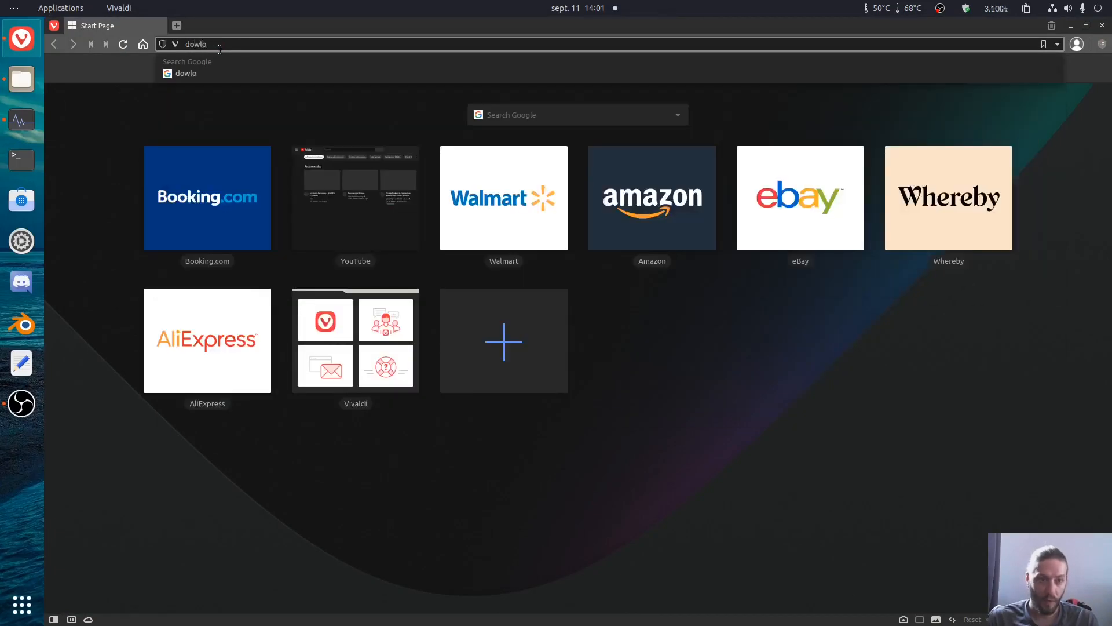
type("r")
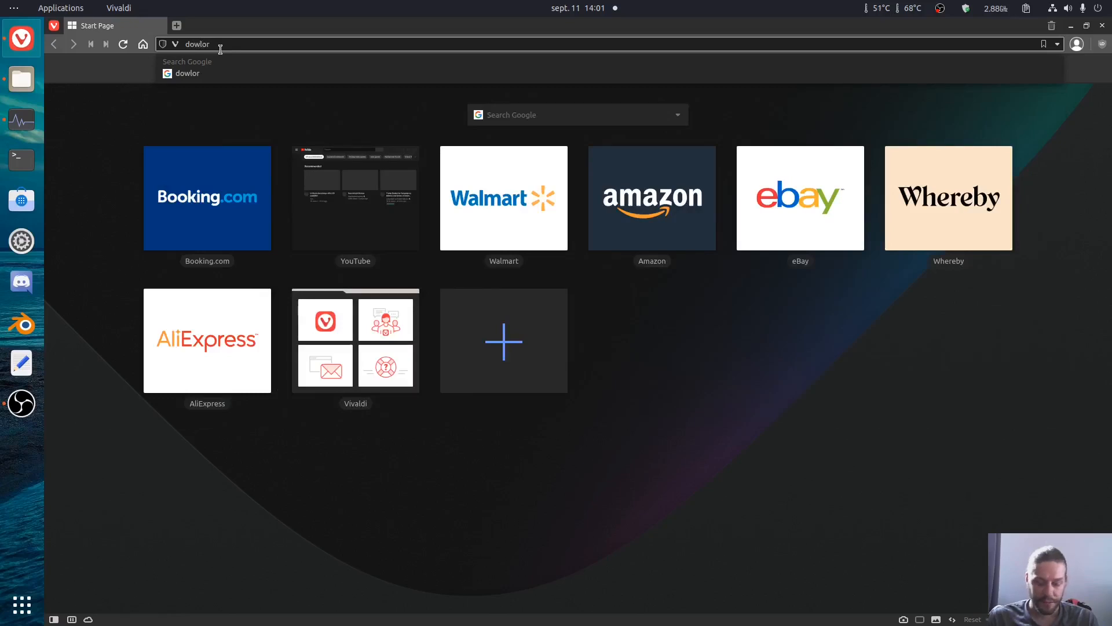
key("Left")
key("Left")
key("Left")
type("n")
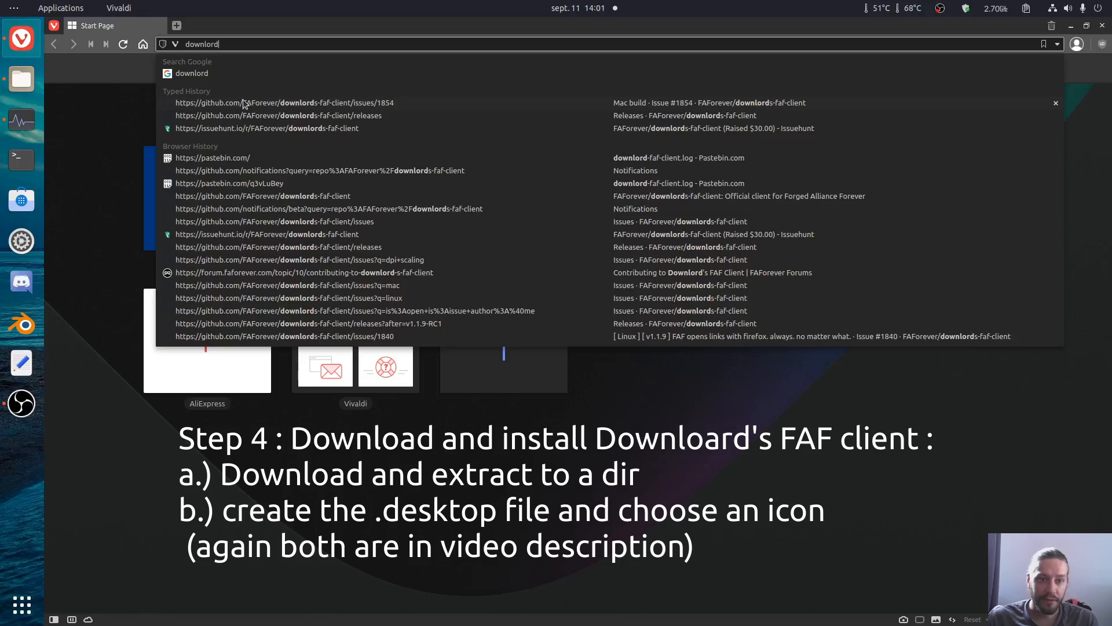
left_click(228, 120)
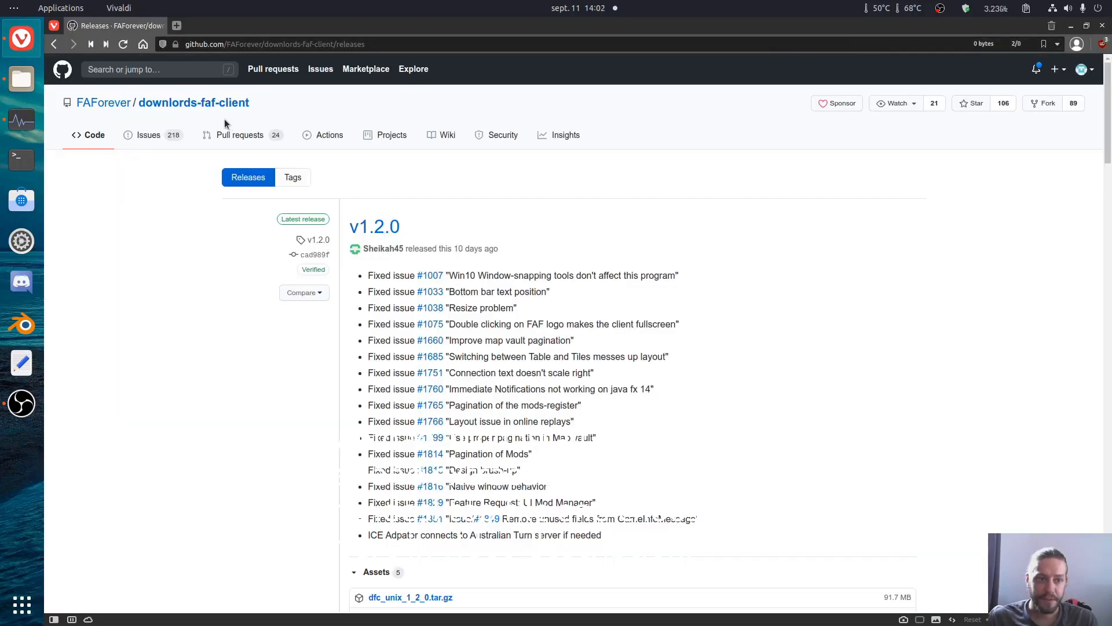
Step: Search the web for "github faforever" in a new browser tab
left_click(177, 25)
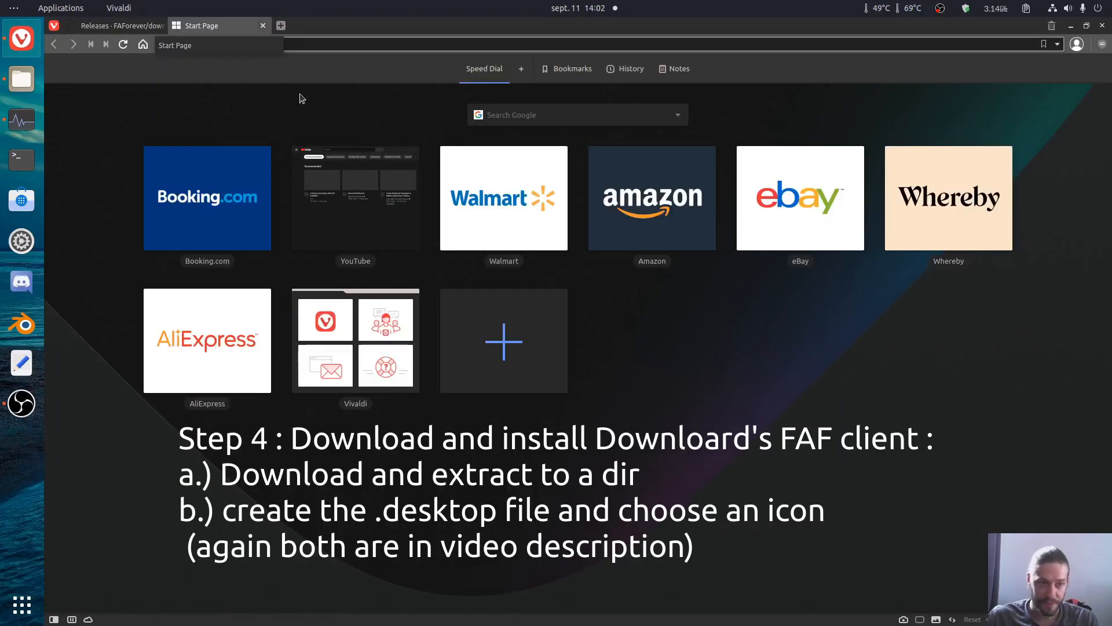
type("github")
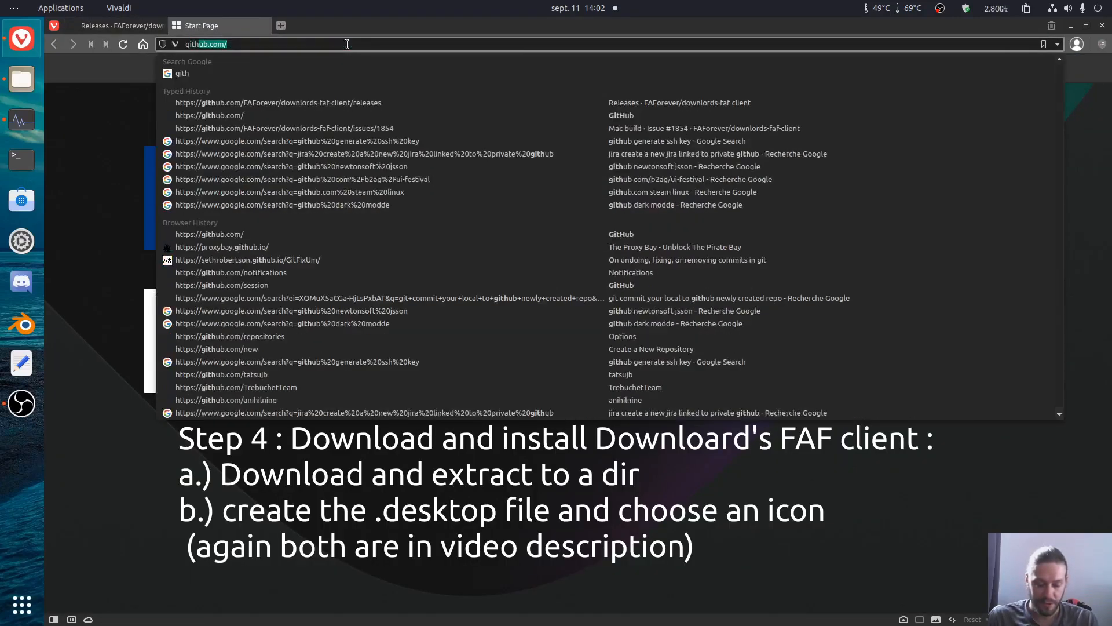
key("BackSpace")
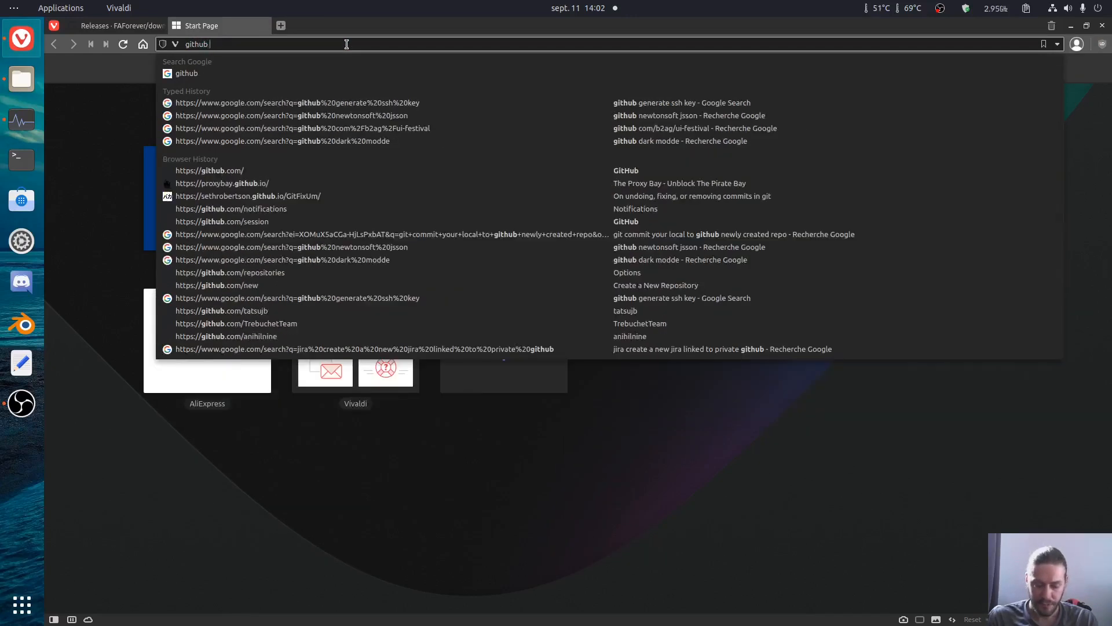
type("faforever")
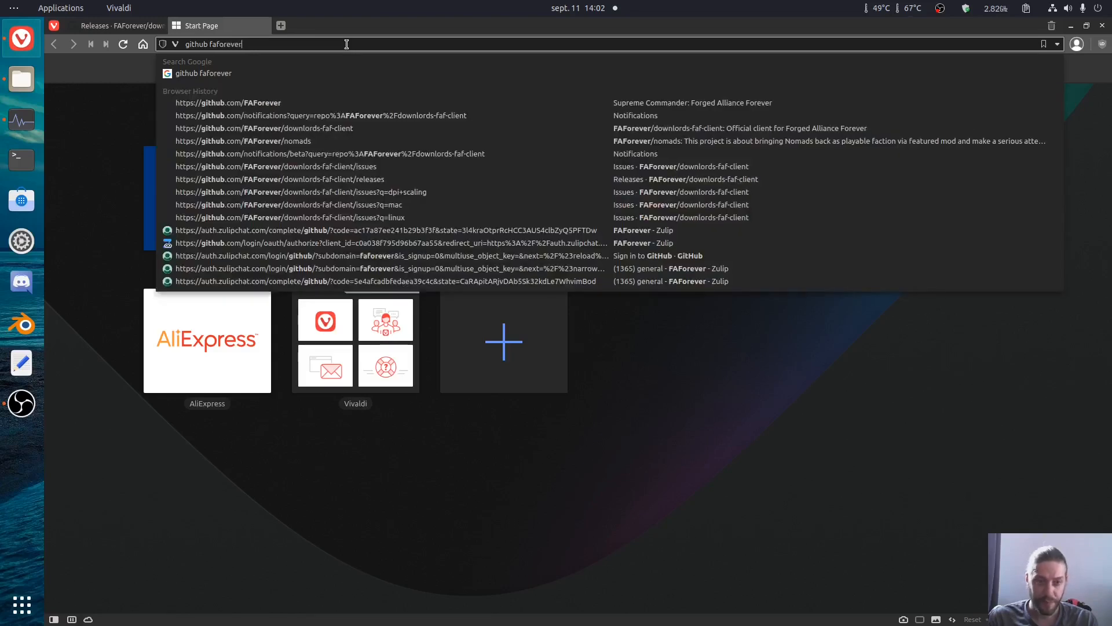
key("Return")
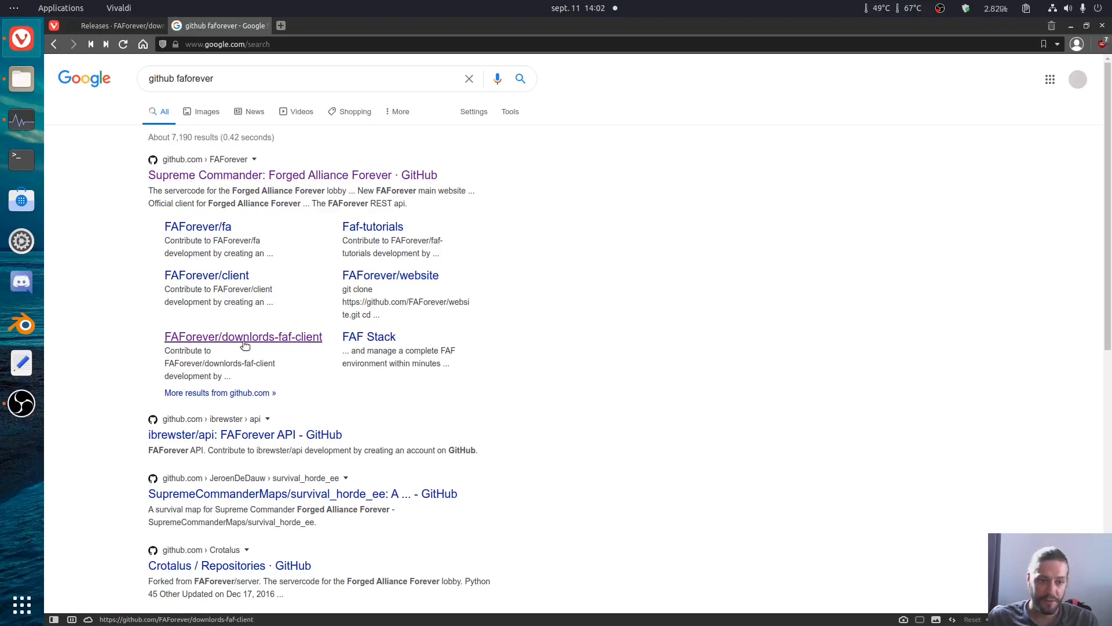
Step: Open the releases page of the FAForever/downlords-faf-client repository from the search results and close the older duplicate tab
left_click(243, 342)
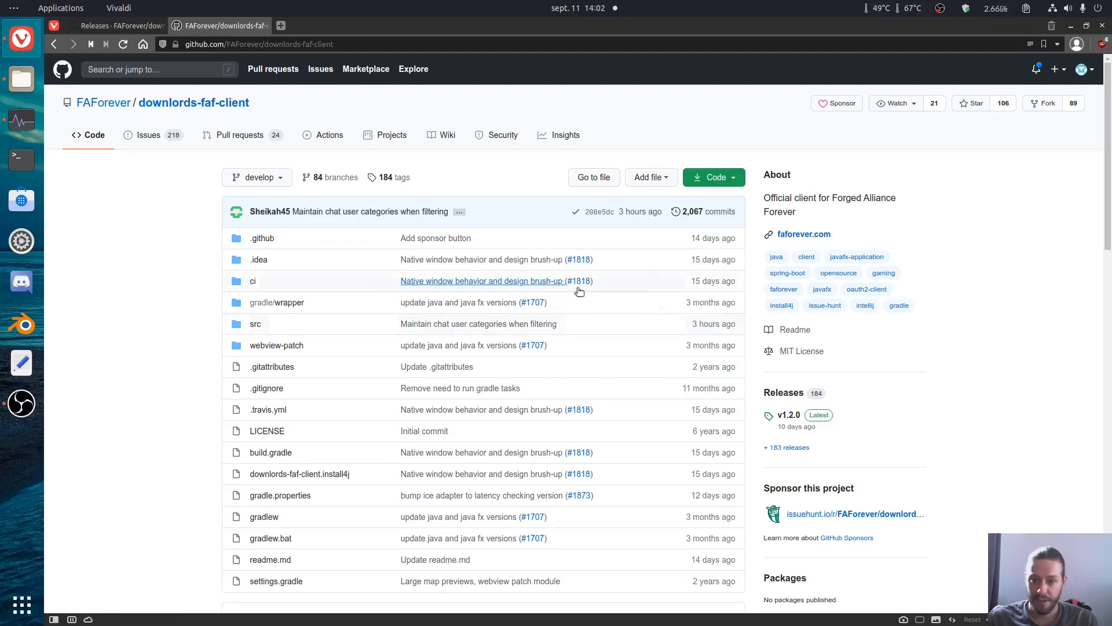
left_click(791, 394)
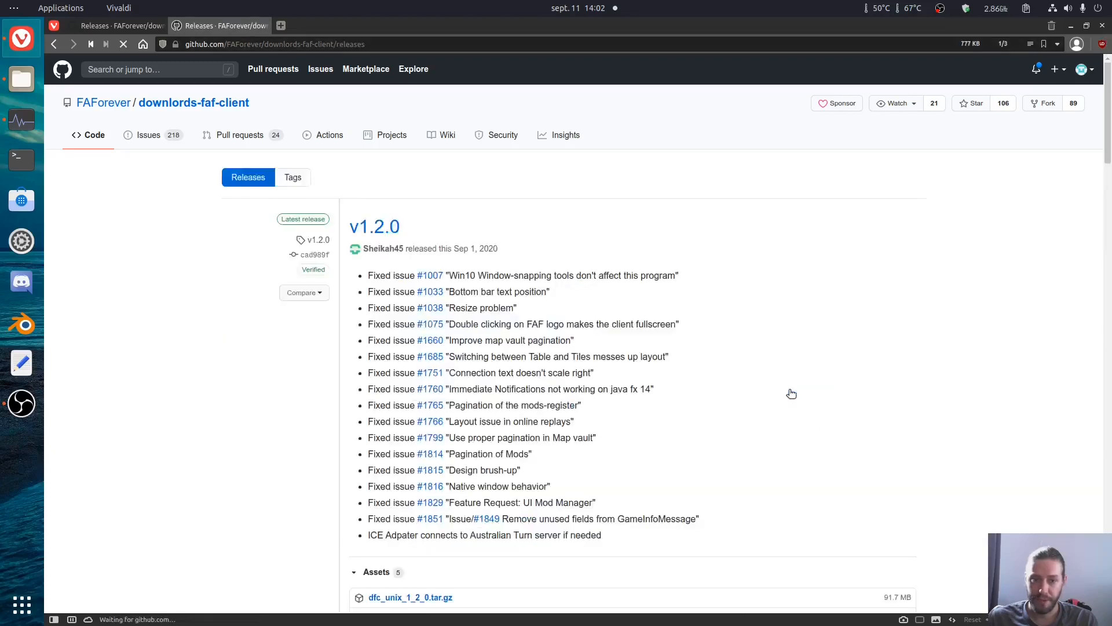
left_click(159, 26)
Step: Download dfc_unix_1_2_0.tar.gz from the v1.2.0 release assets and quit the running system monitor
scroll(464, 173, "down", 5)
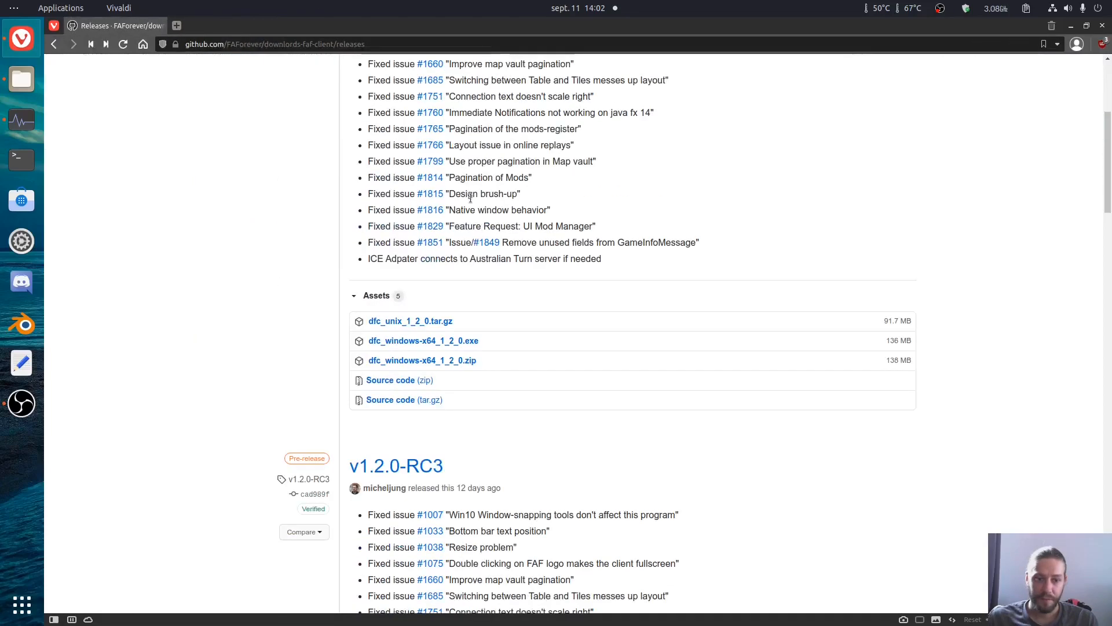
left_click(398, 322)
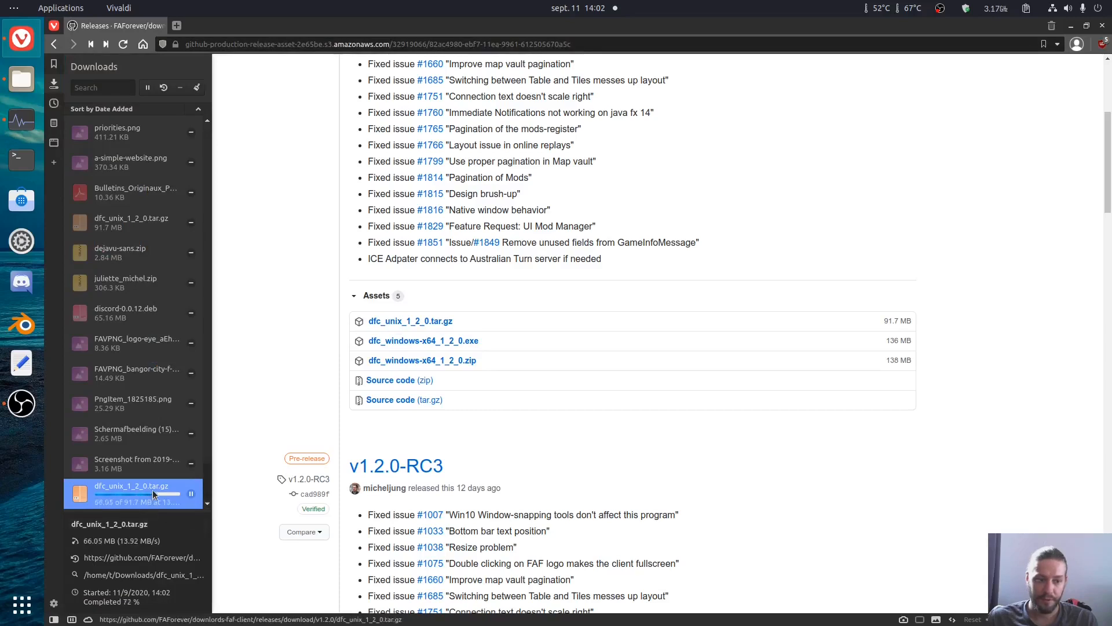
right_click(24, 121)
left_click(69, 154)
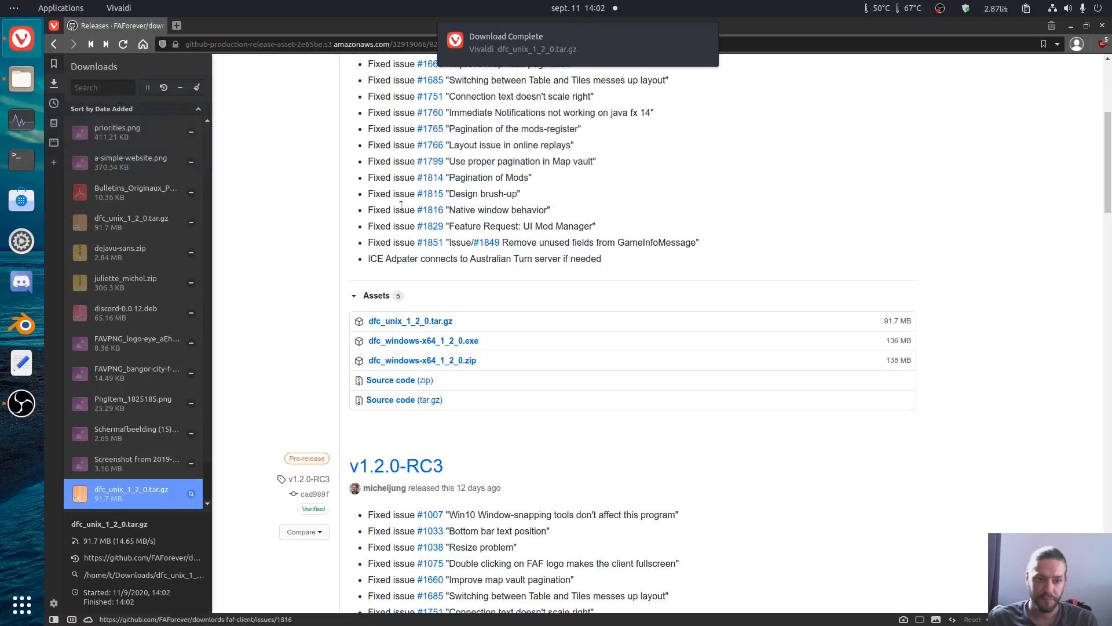
Step: Open the downloaded archive, extract everything inside its downlords-faf-client-1.2.0 folder into the faf folder, and close the archive
double_click(139, 491)
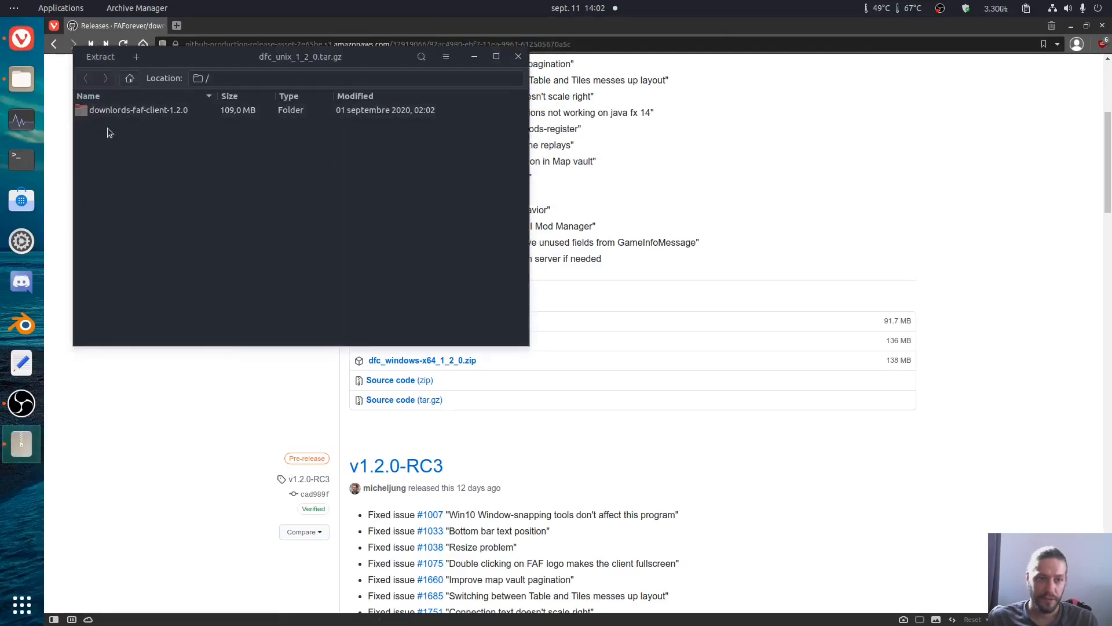
left_click(30, 81)
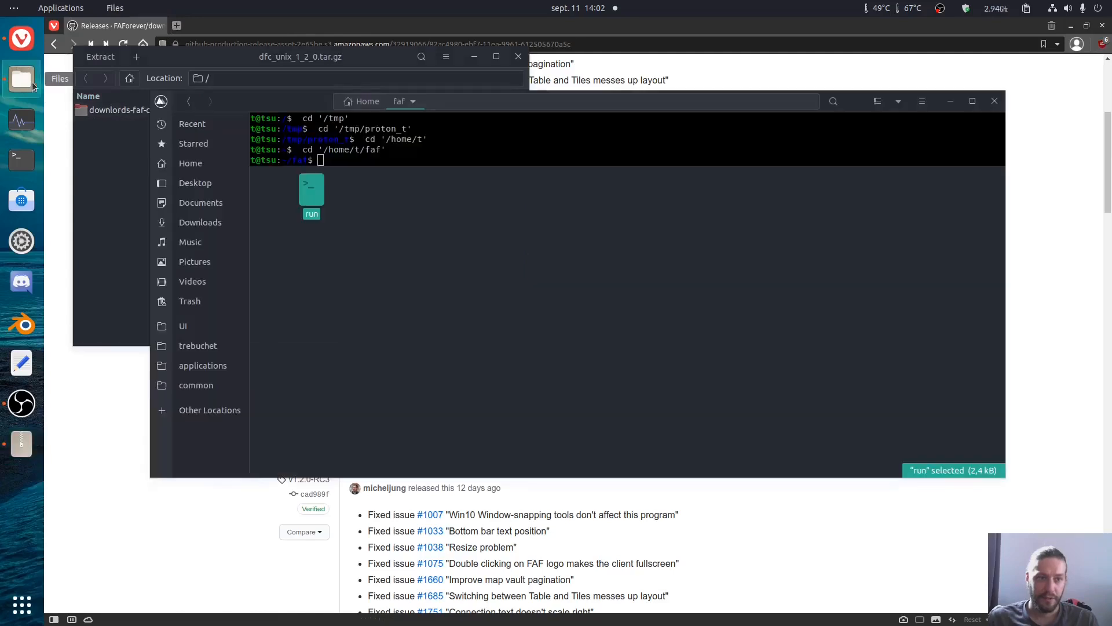
double_click(97, 110)
left_click_drag(240, 58, 554, 118)
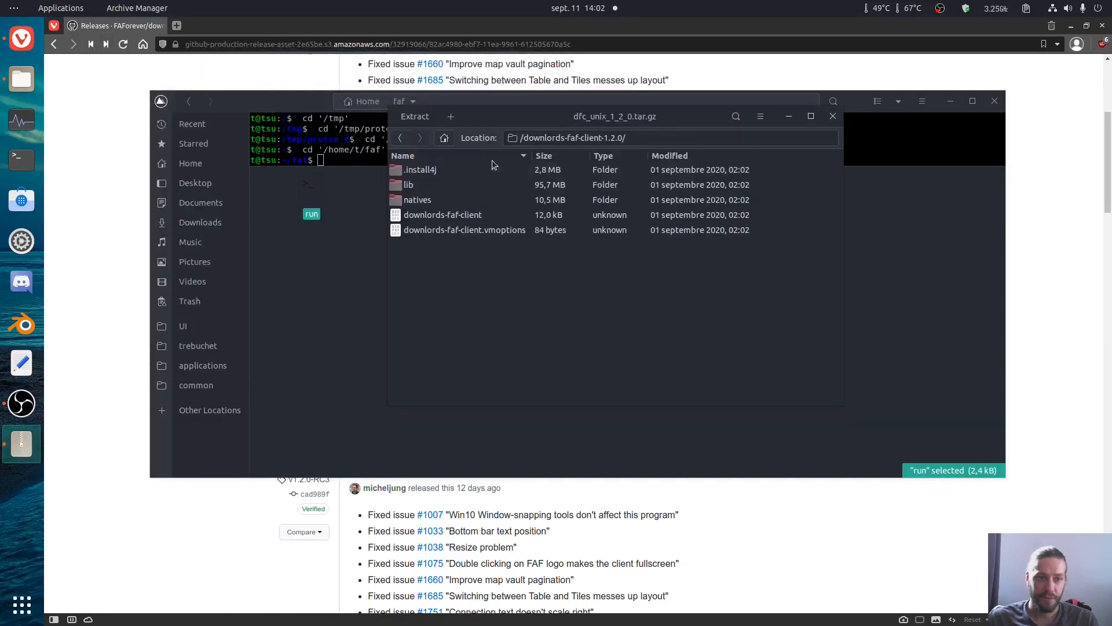
left_click(434, 172)
key("ctrl+a")
left_click_drag(437, 223, 318, 310)
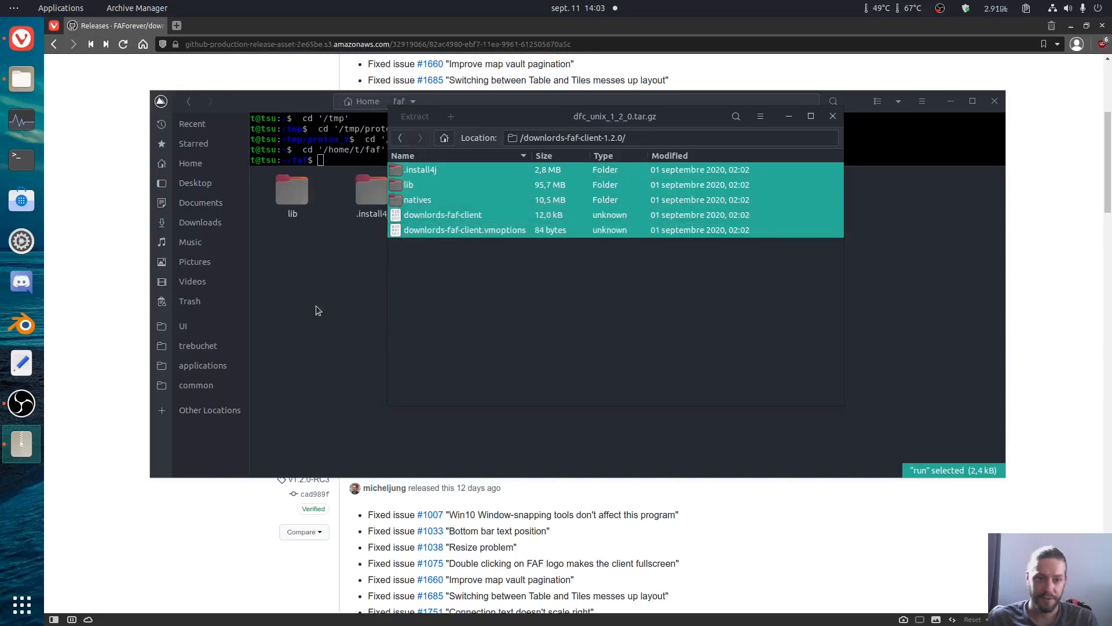
left_click_drag(637, 118, 805, 252)
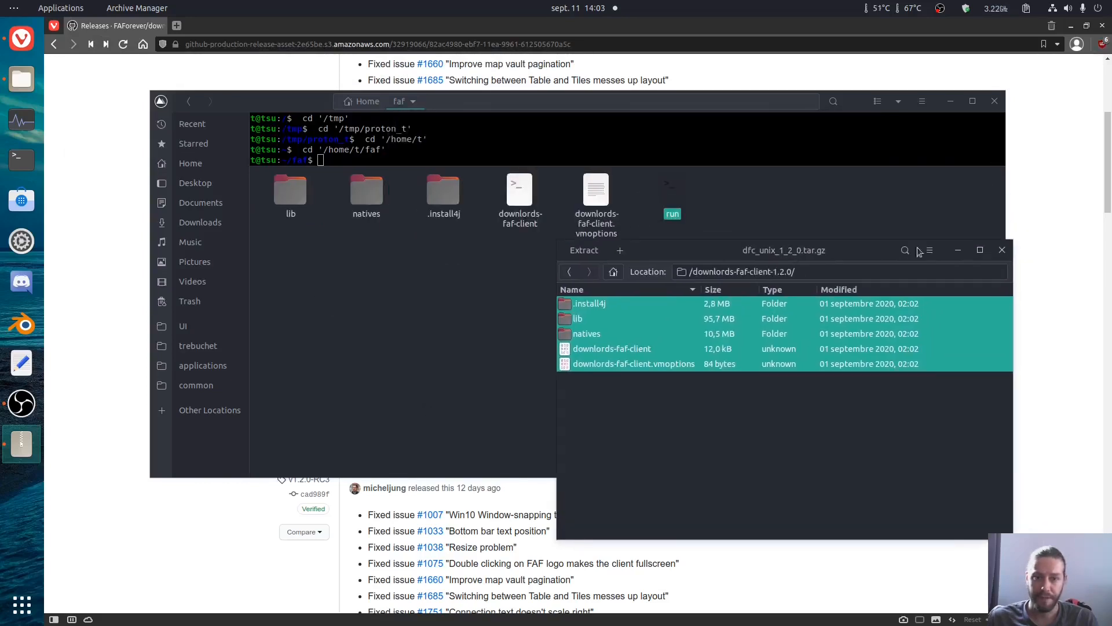
left_click(1002, 250)
left_click(521, 265)
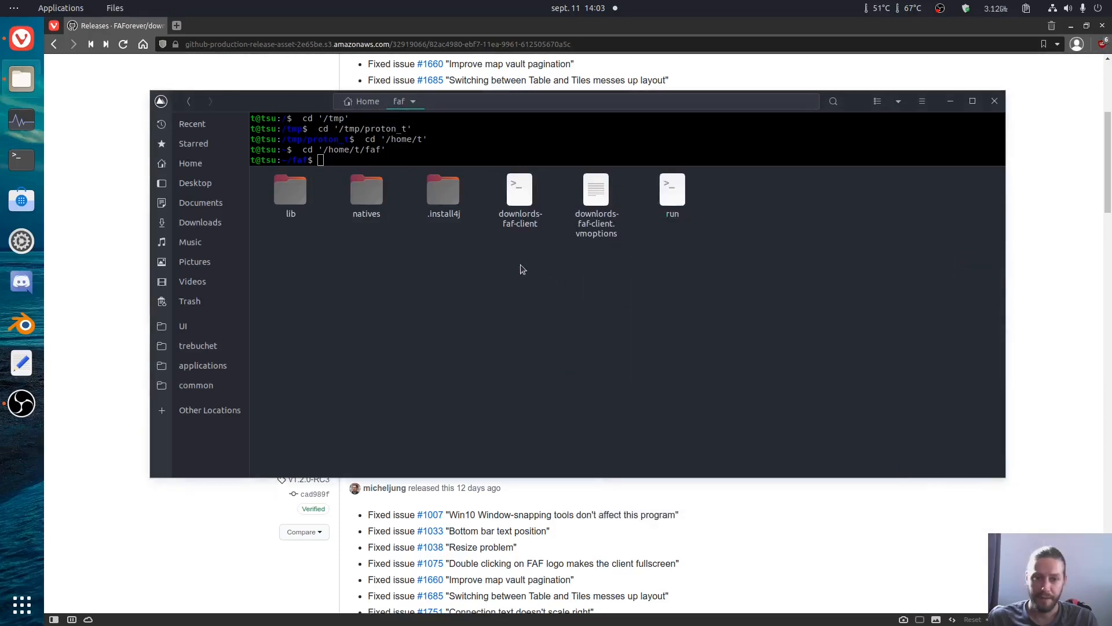
left_click_drag(522, 263, 600, 212)
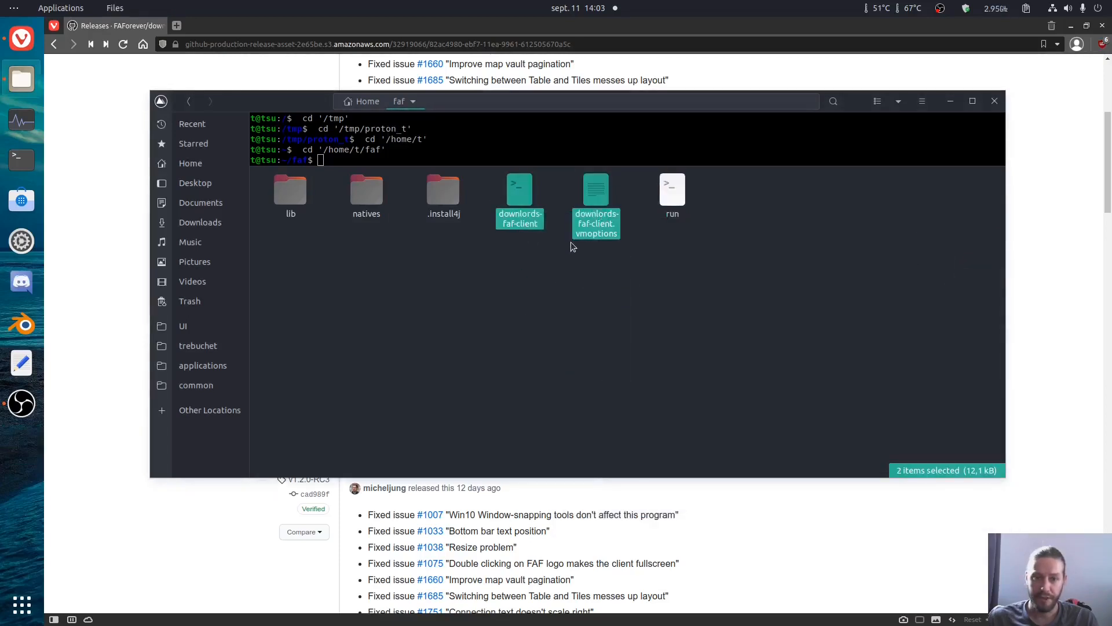
left_click(536, 251)
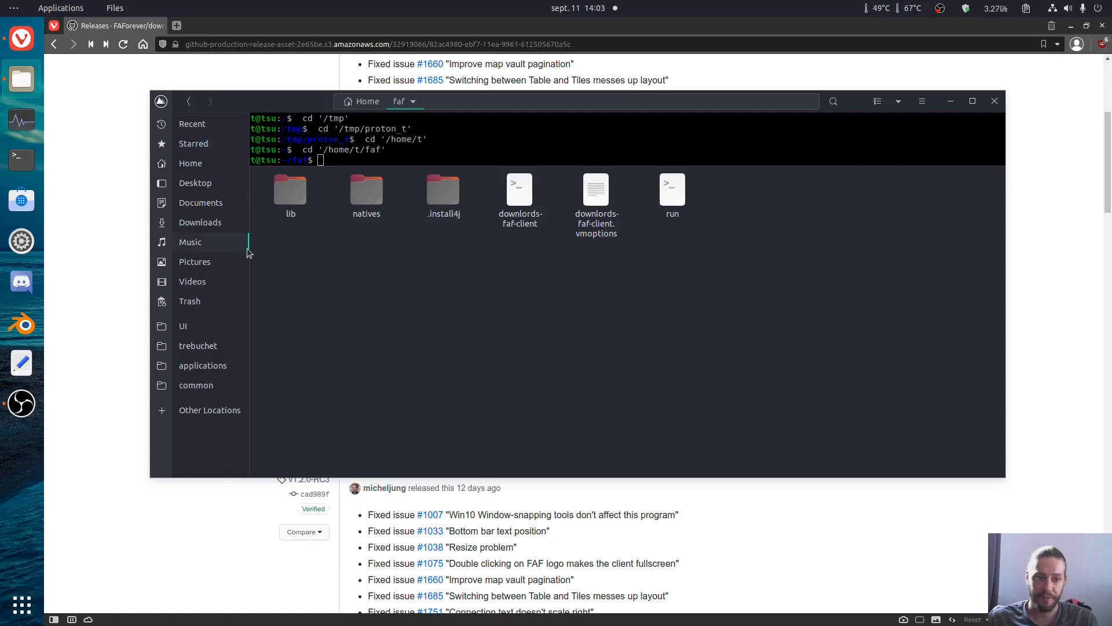
Step: Open the INSTALL CHEAT SHEET file from the home folder in the text editor
left_click(179, 163)
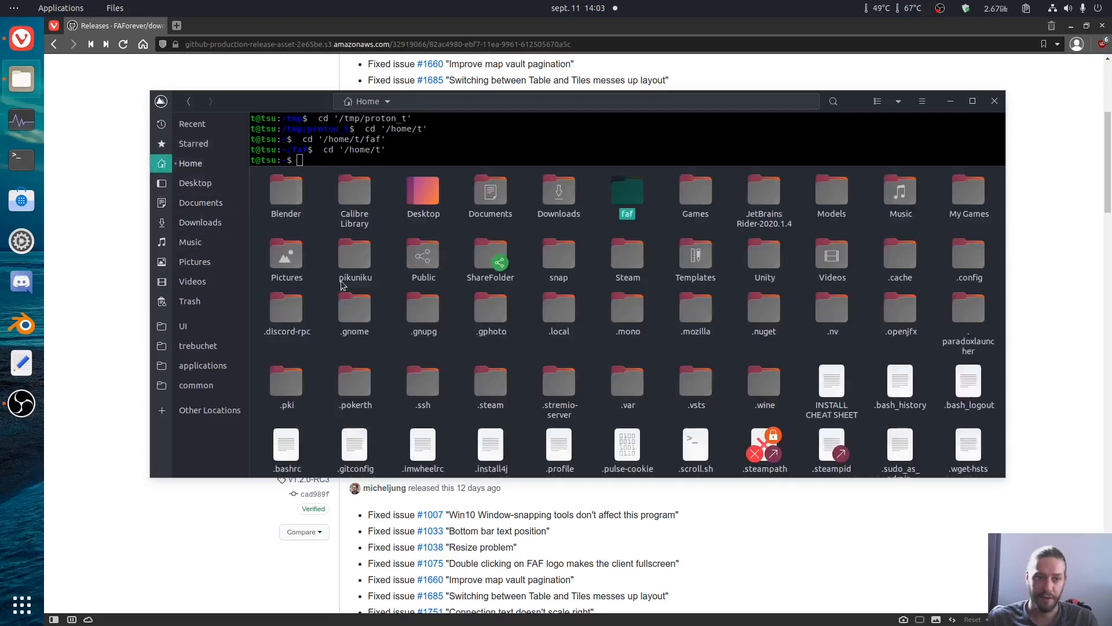
scroll(515, 360, "down", 1)
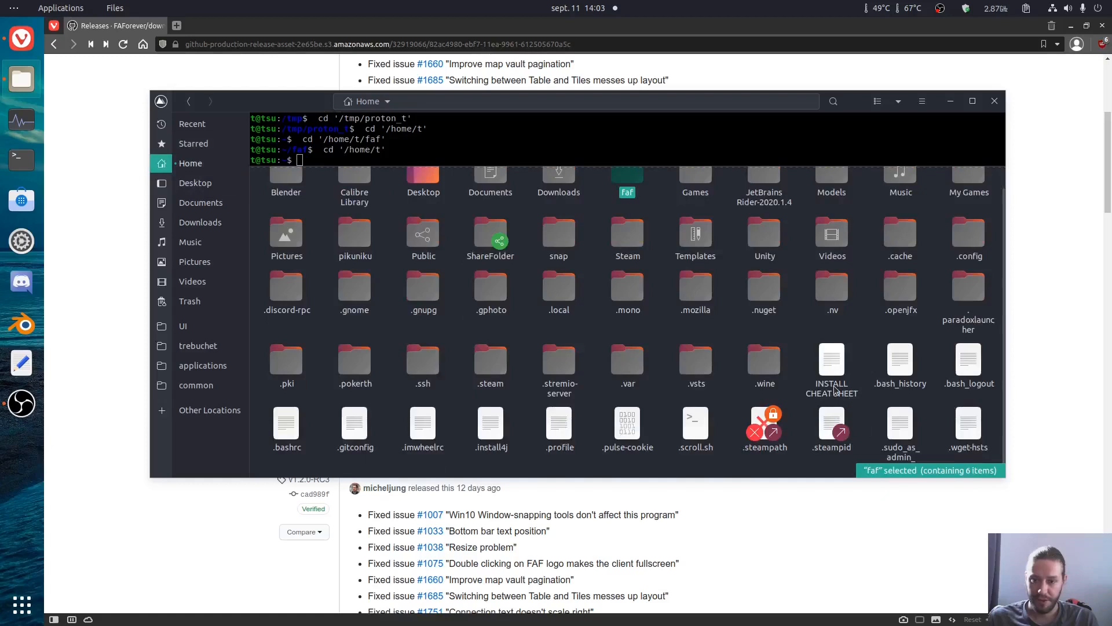
double_click(835, 391)
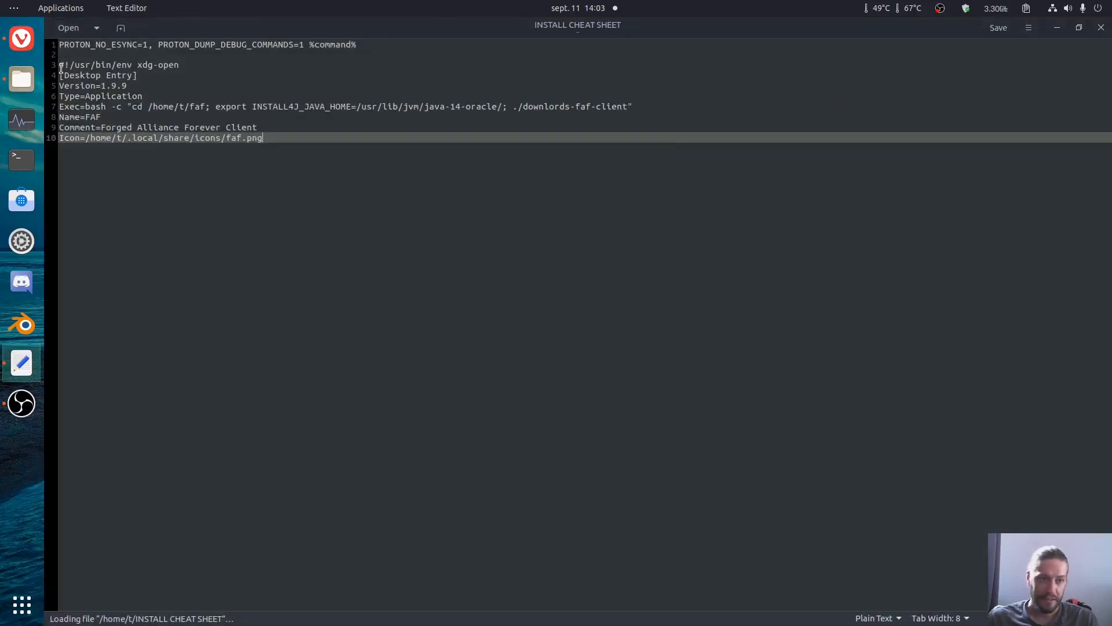
Step: Copy the desktop entry text, from the xdg-open line to the Icon line, into a new text document
left_click_drag(61, 65, 260, 178)
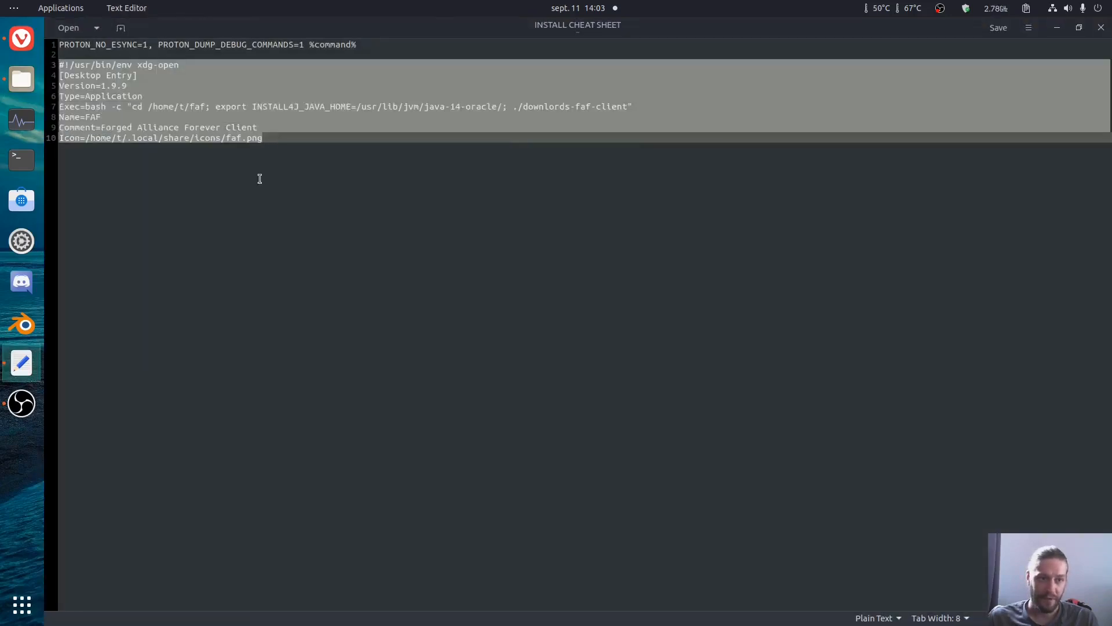
left_click(116, 77)
left_click_drag(264, 139, 58, 67)
key("ctrl+c")
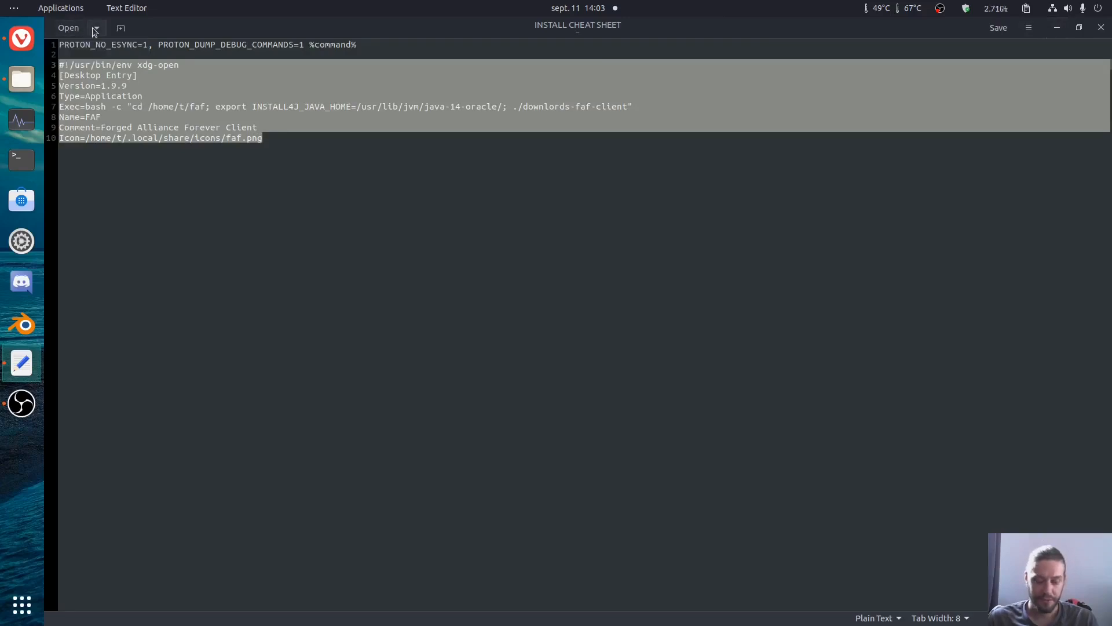
key("ctrl+n")
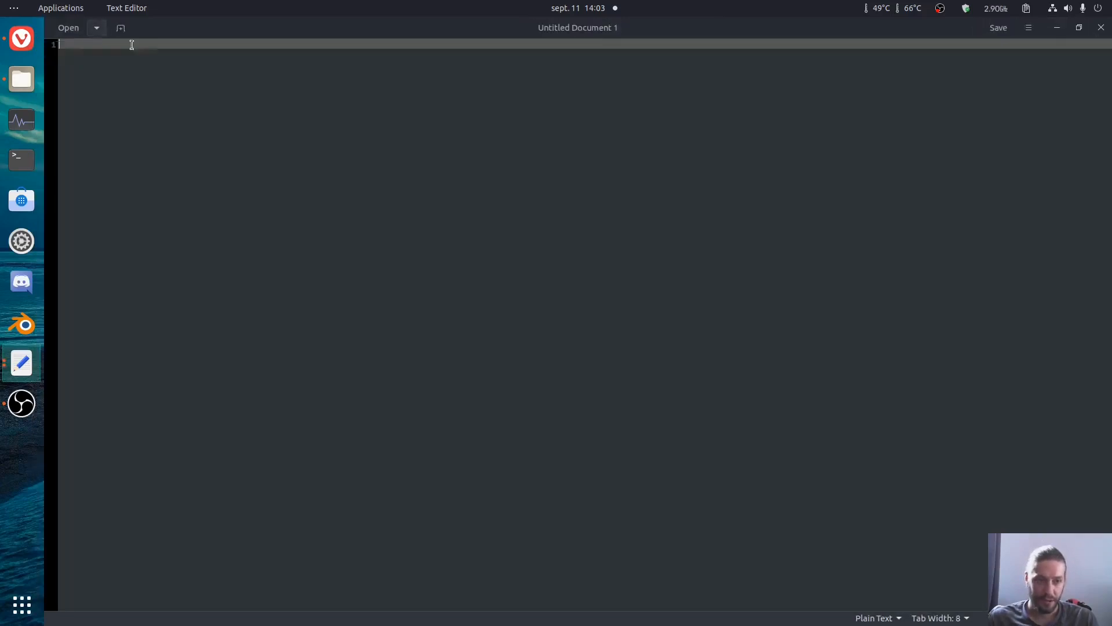
key("ctrl+v")
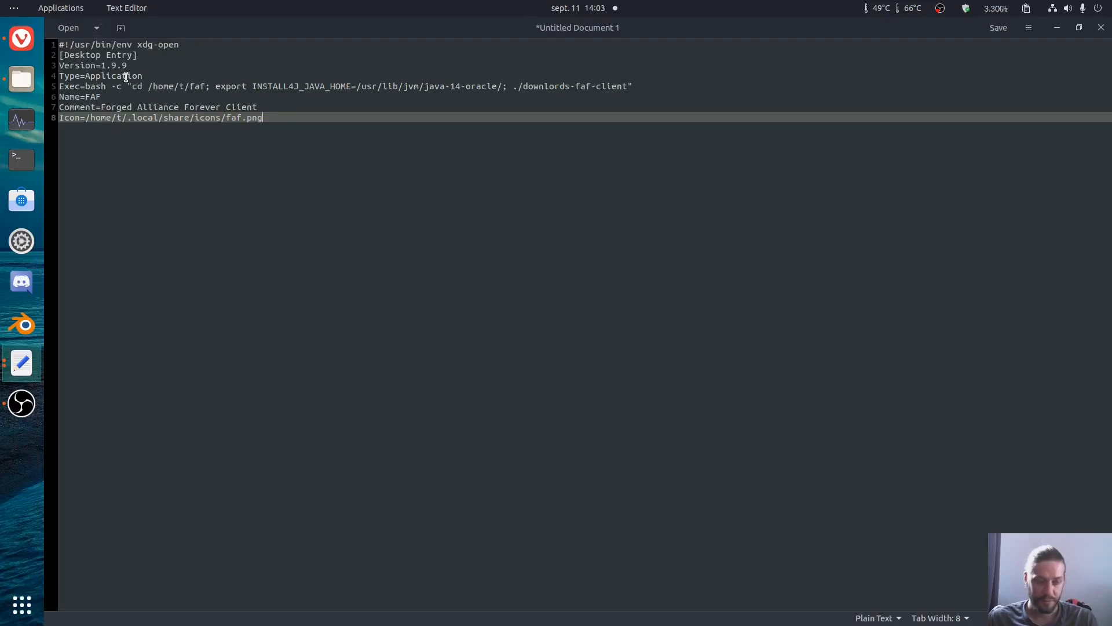
Step: Save the document as faforever.desktop in the .local/share/applications folder
key("ctrl+s")
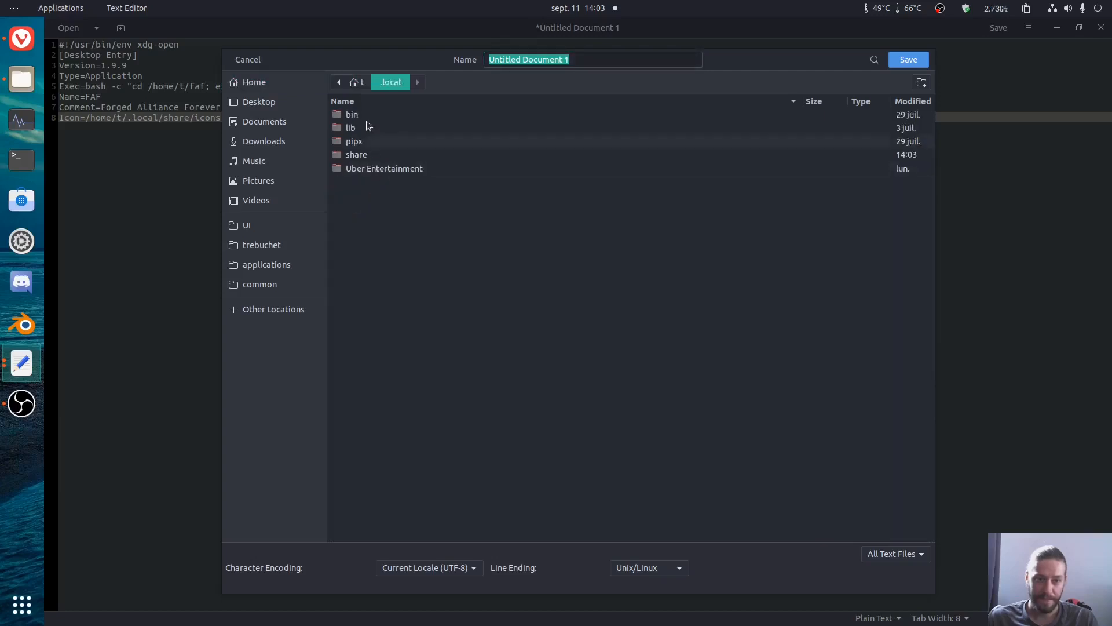
double_click(372, 154)
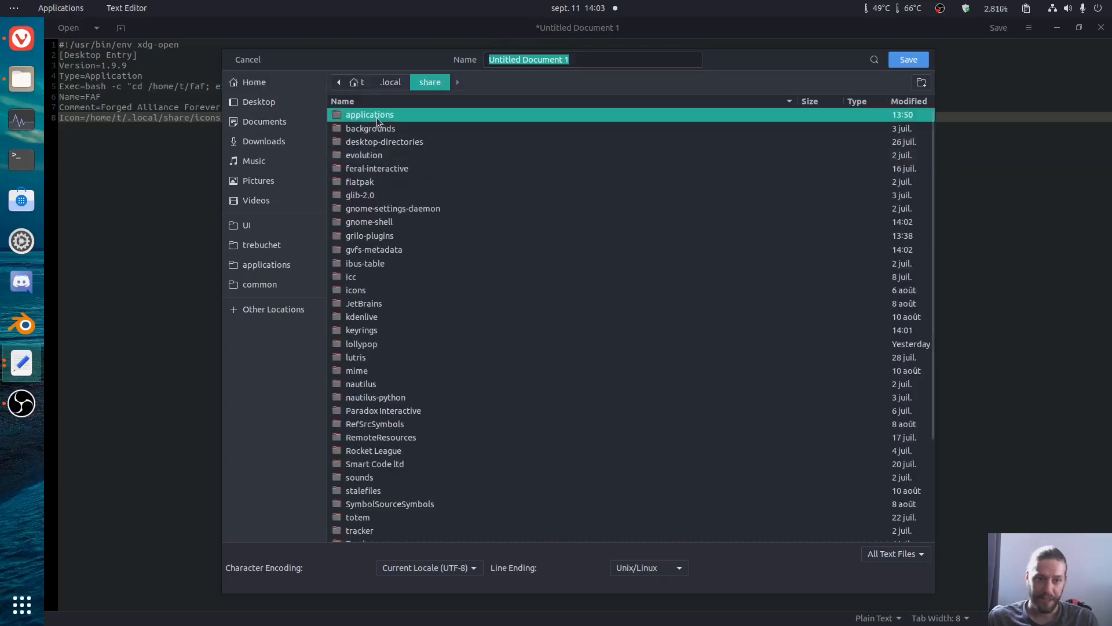
double_click(376, 115)
left_click(586, 58)
type("fafor")
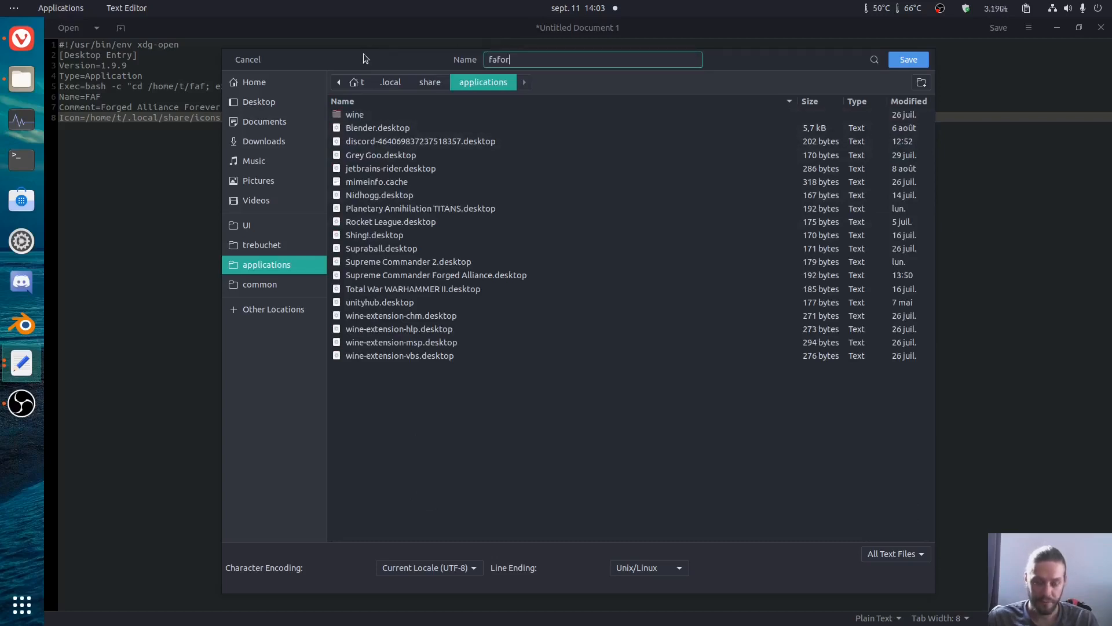
type("ever.desktop")
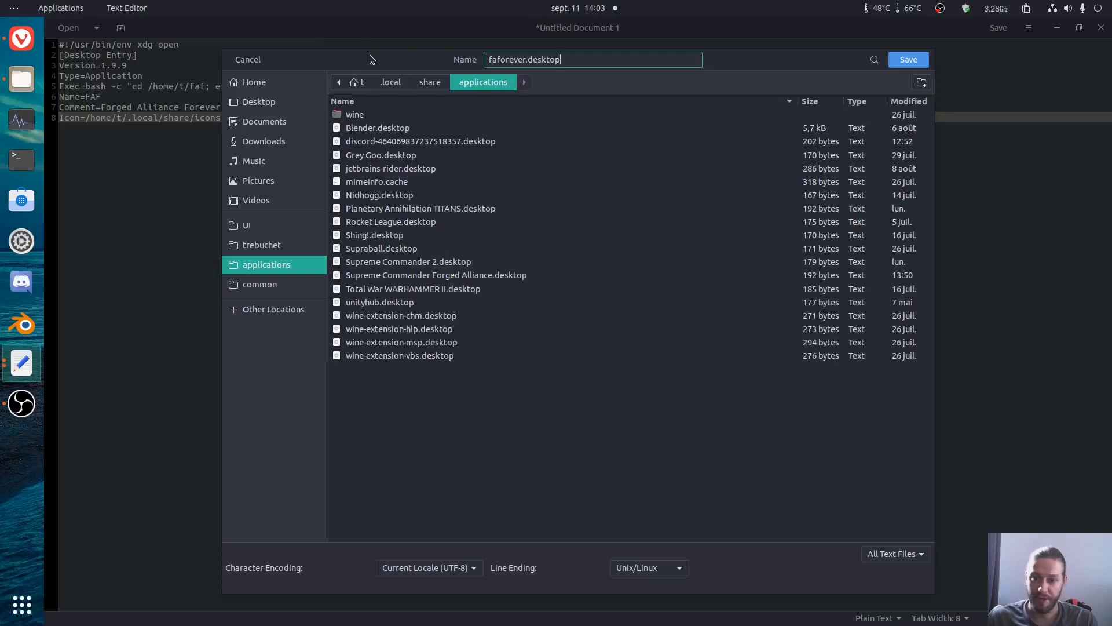
left_click(909, 60)
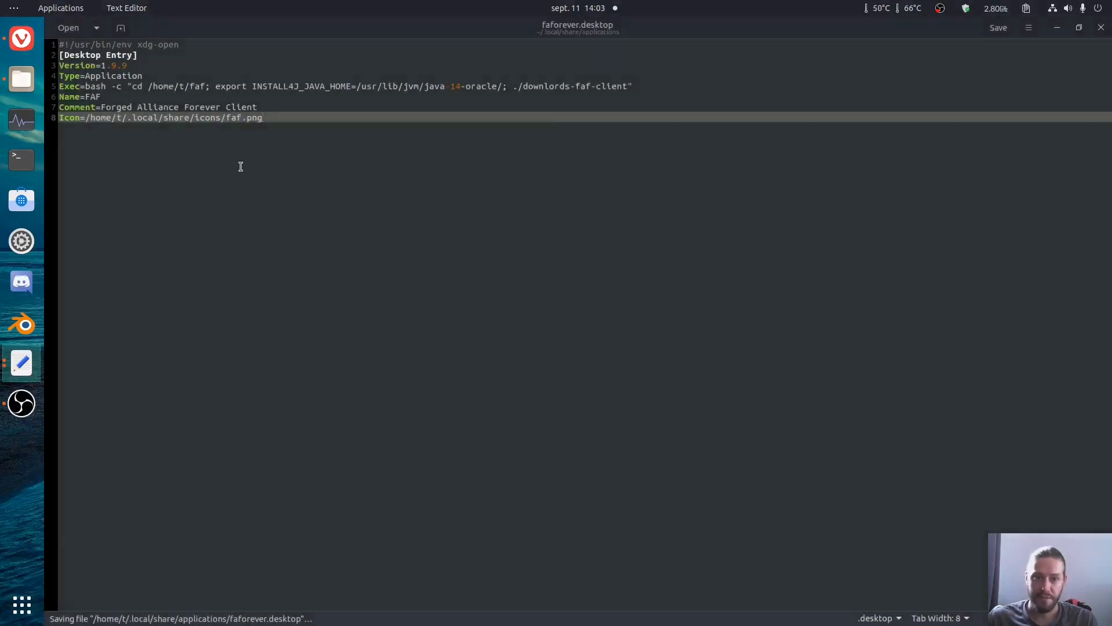
Step: In the file manager, open .local/share/applications and allow faforever.desktop to be executed as a program through its permissions
left_click(21, 84)
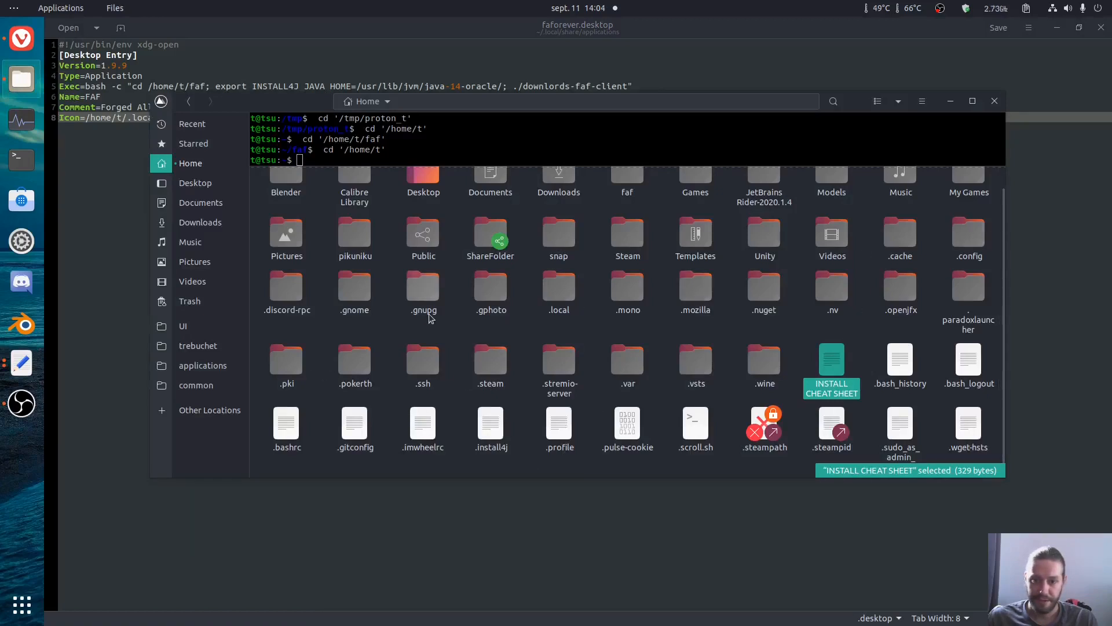
double_click(570, 301)
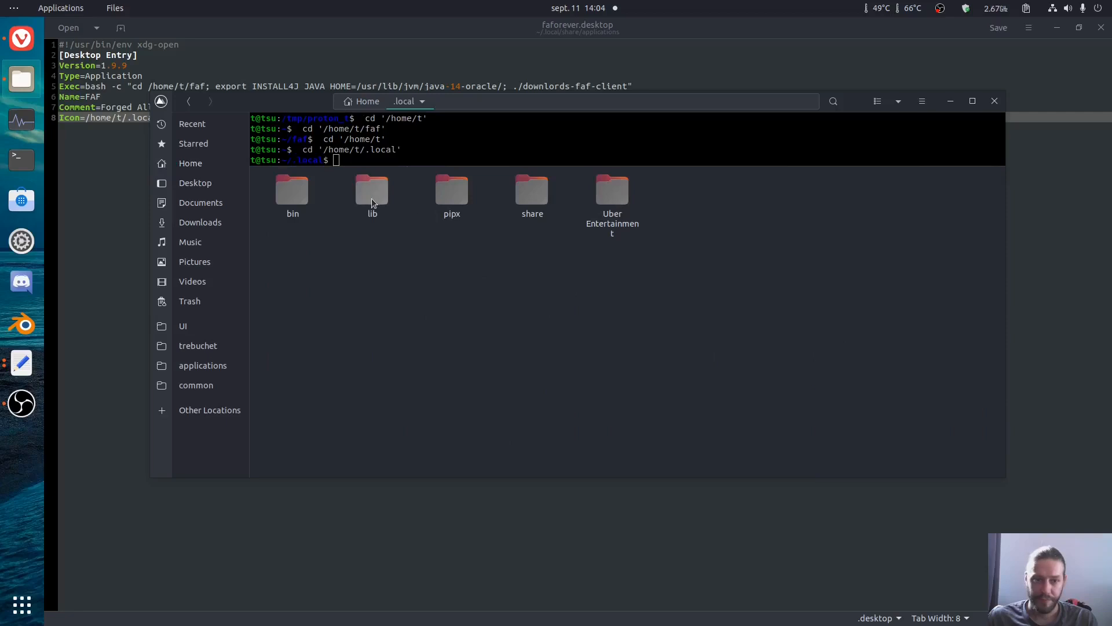
double_click(531, 197)
left_click(278, 202)
double_click(278, 202)
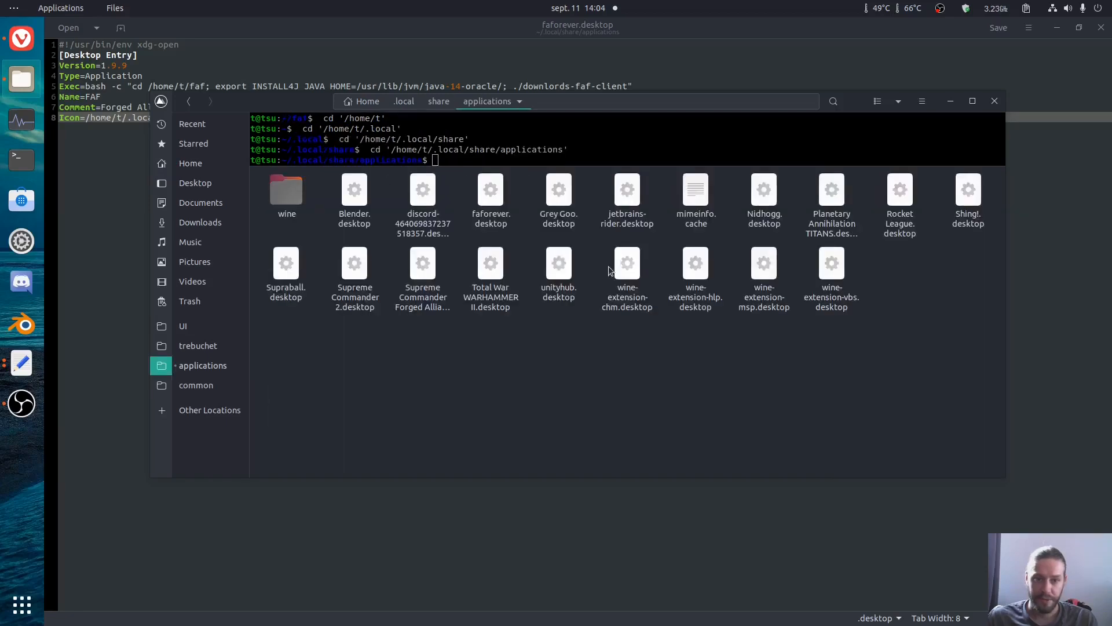
right_click(494, 217)
left_click(544, 419)
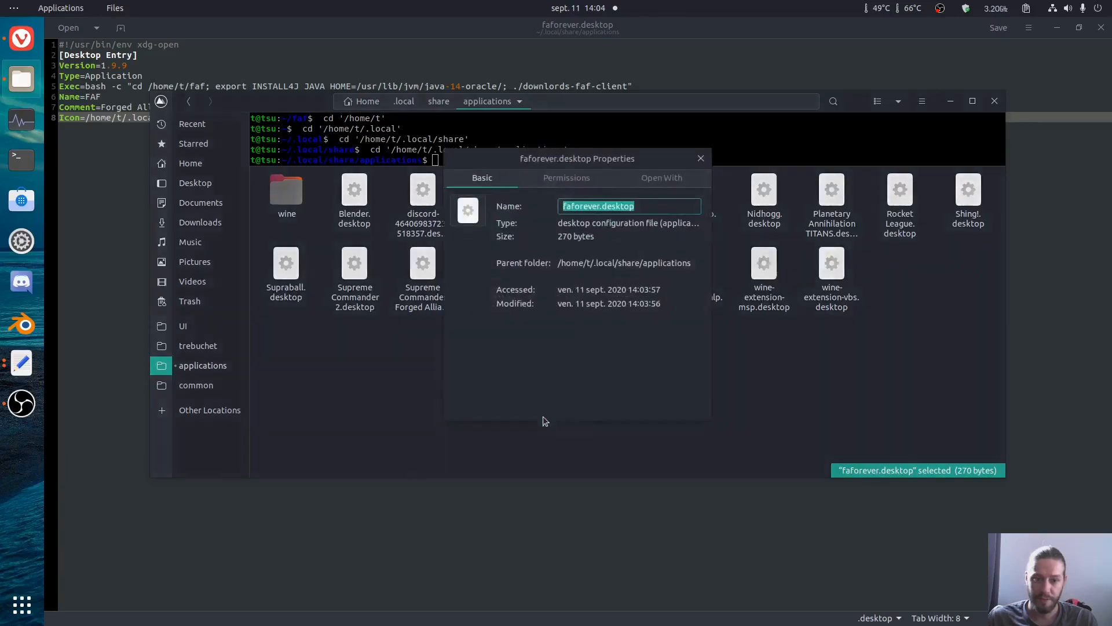
left_click(565, 178)
left_click(558, 330)
left_click(701, 160)
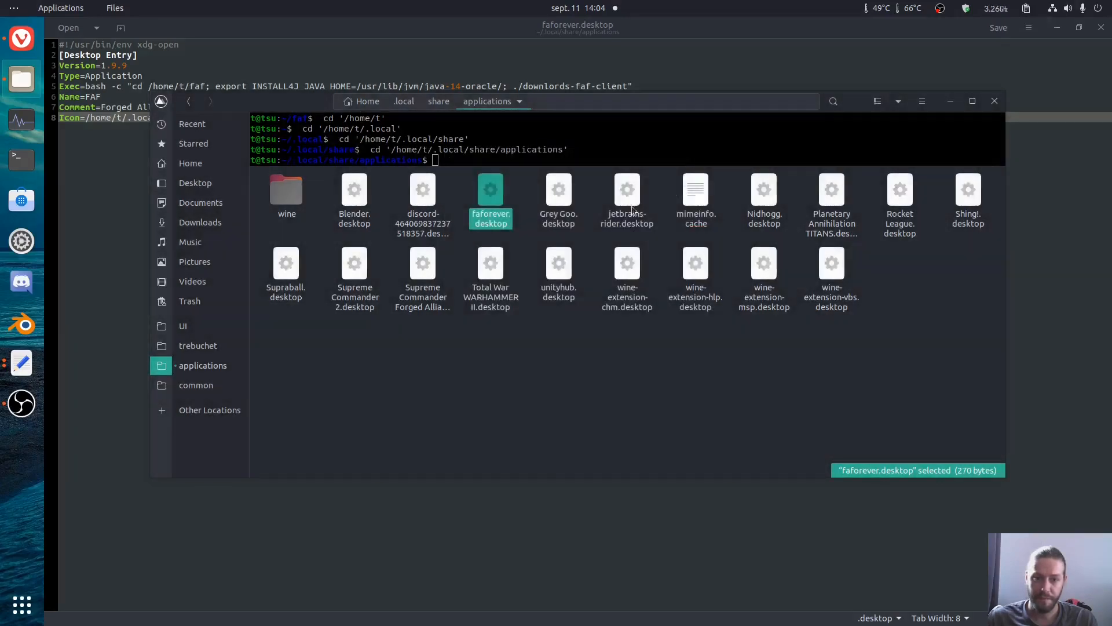
Step: Examine the Exec line of faforever.desktop: the faf folder path, the INSTALL4J_JAVA_HOME export and the client launch command
left_click(82, 231)
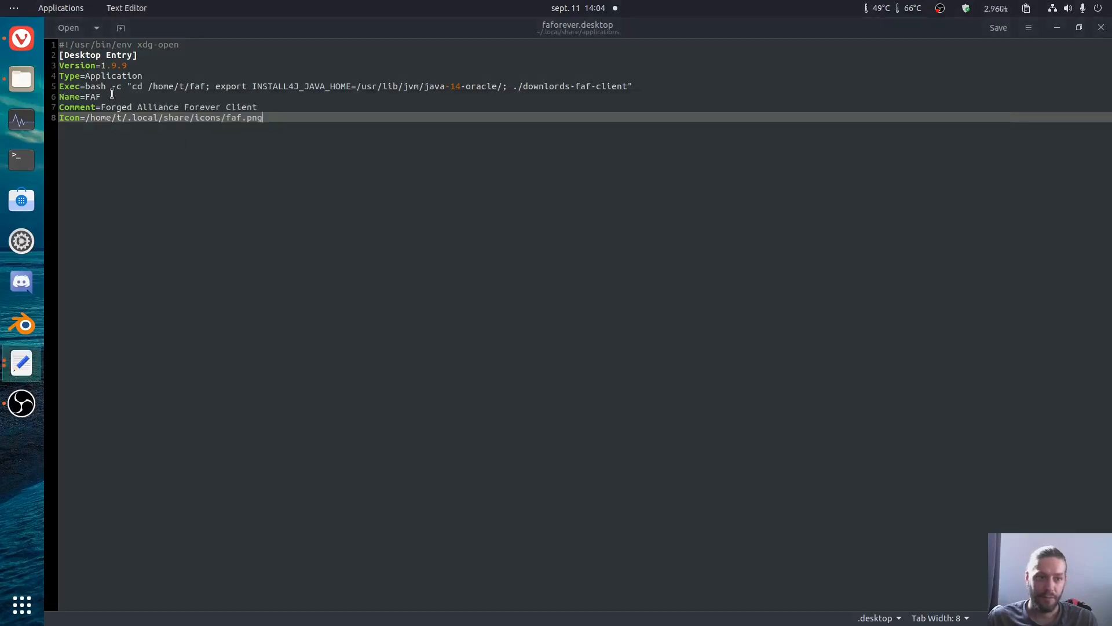
left_click_drag(85, 87, 203, 84)
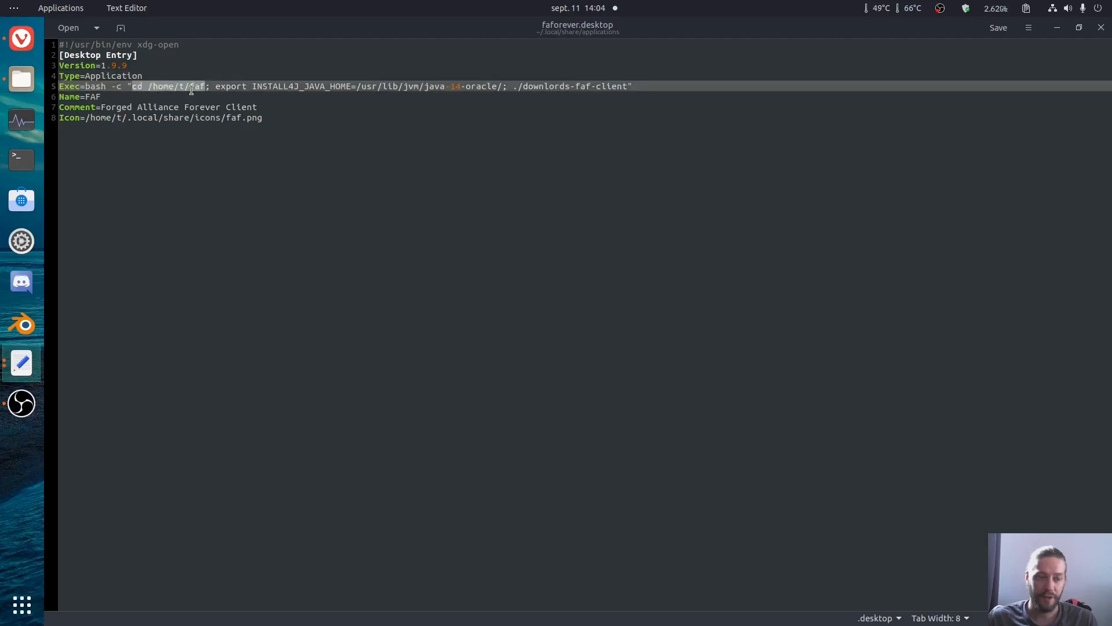
left_click_drag(153, 86, 192, 94)
left_click(210, 87)
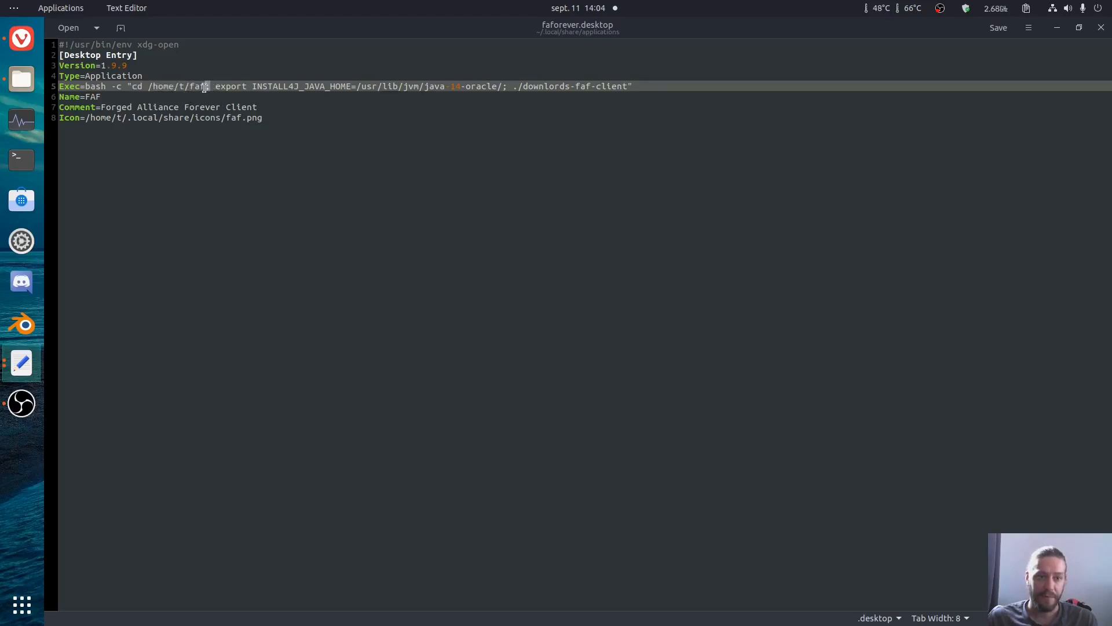
left_click_drag(215, 86, 493, 86)
left_click(439, 86)
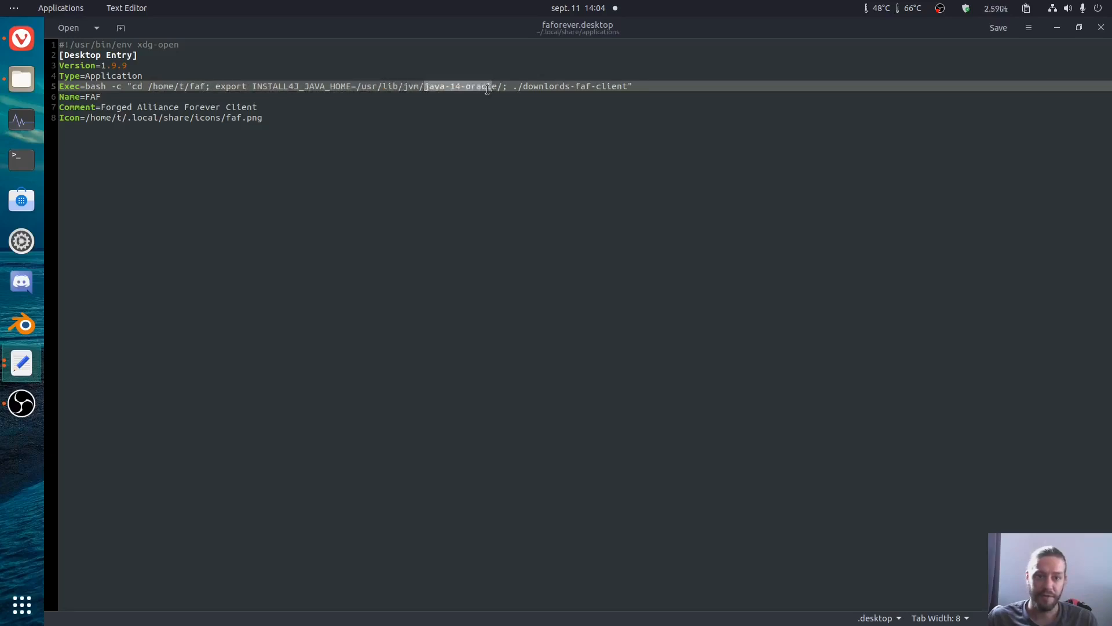
left_click(447, 88)
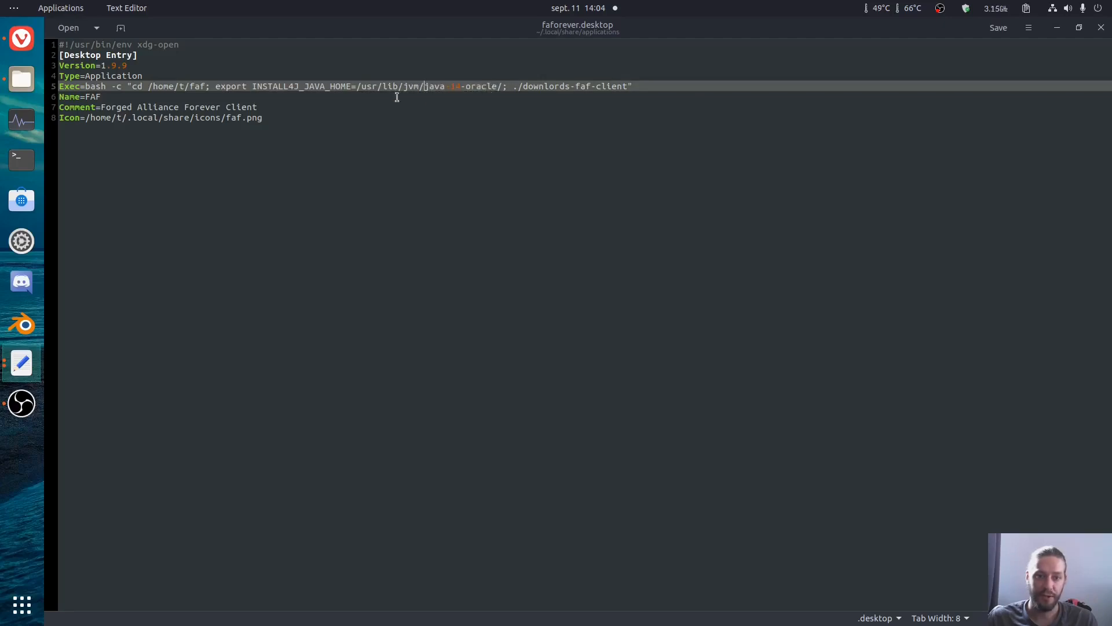
left_click_drag(423, 87, 495, 88)
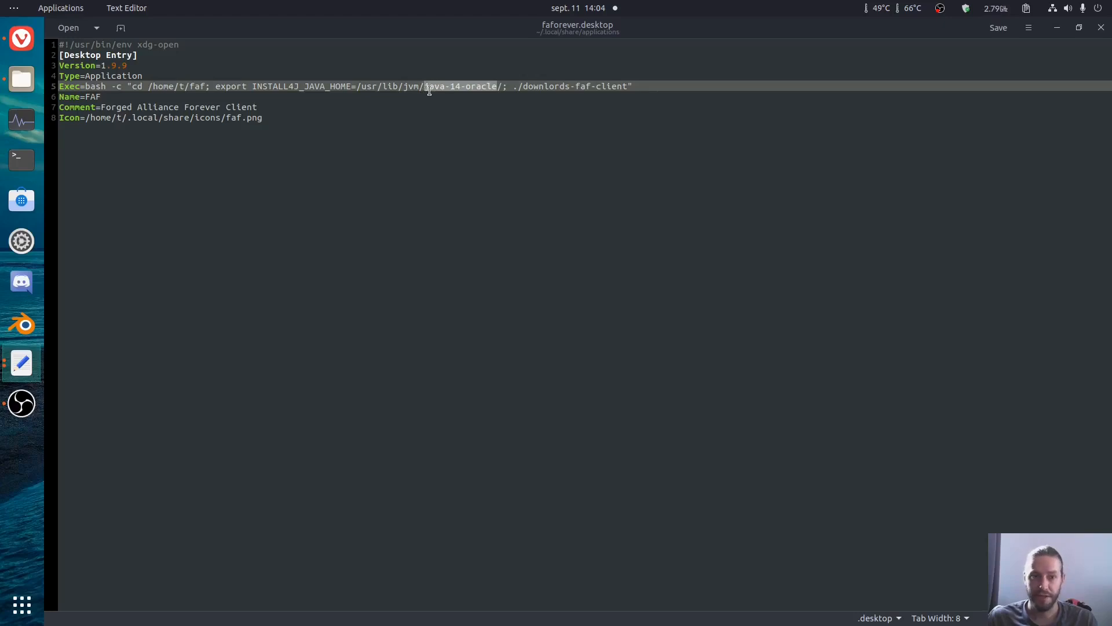
left_click_drag(423, 87, 494, 86)
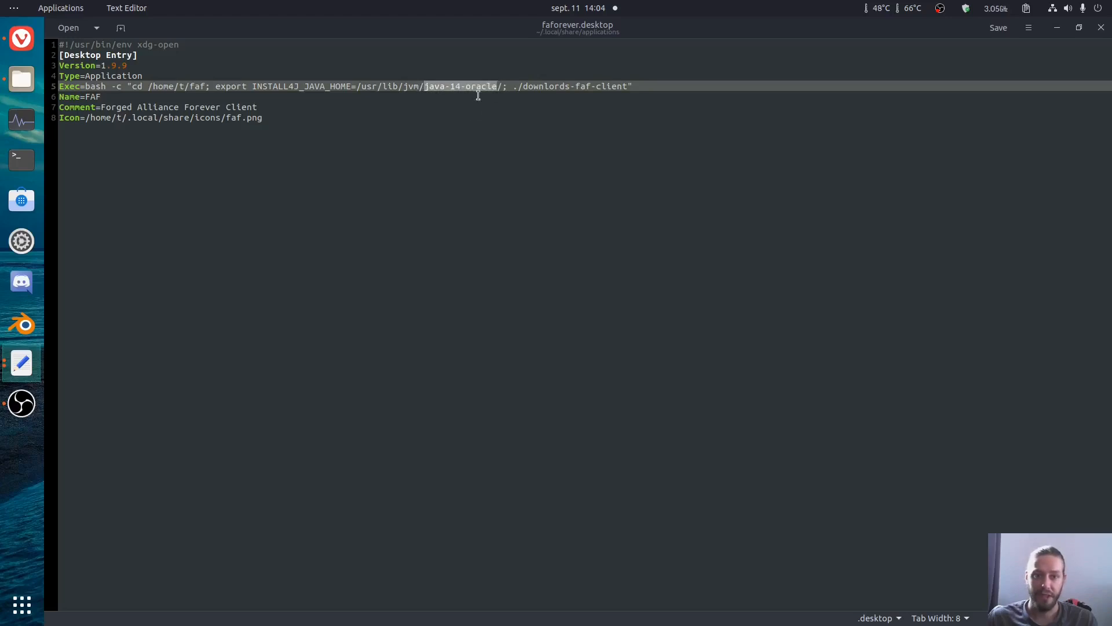
left_click(503, 87)
left_click_drag(519, 87, 596, 88)
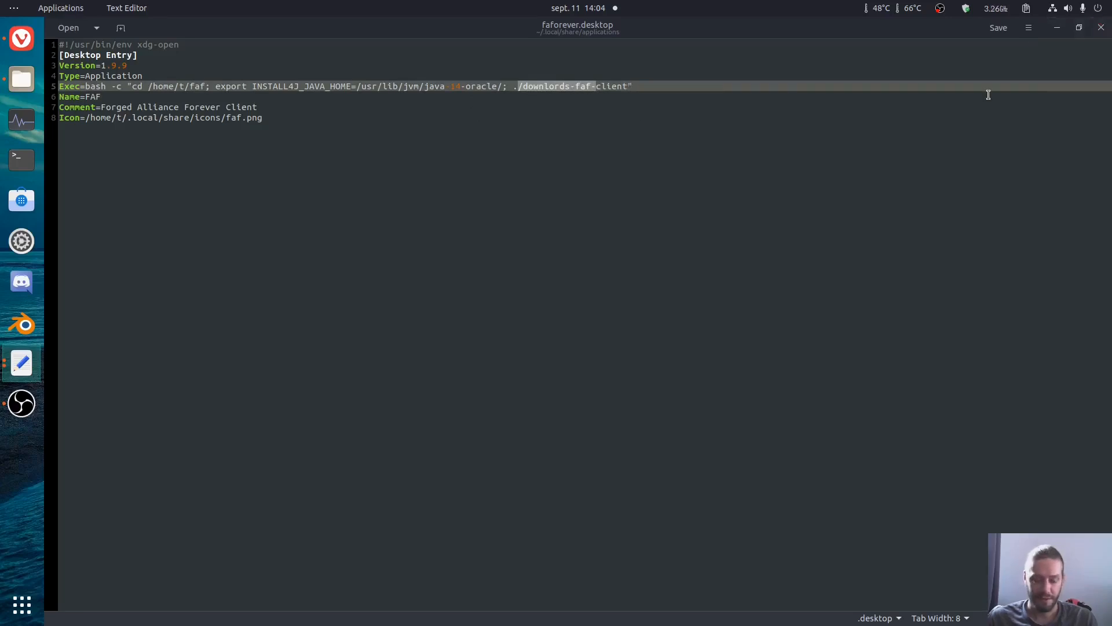
Step: Search the installed applications for faf and launch the FAF client
left_click_drag(910, 21, 844, 165)
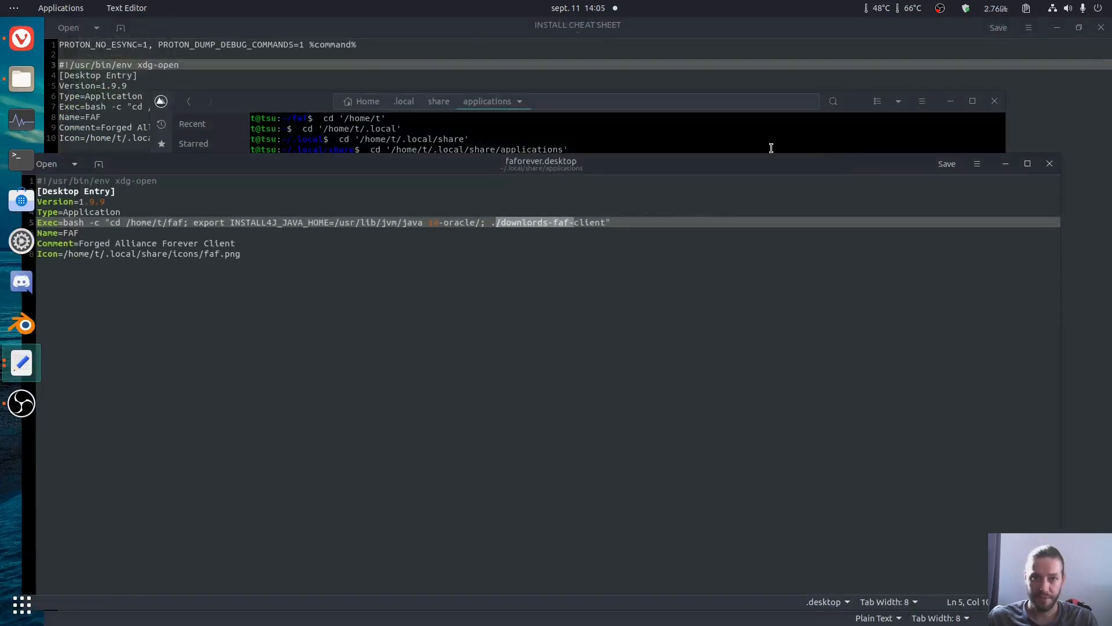
key("super")
type("faf")
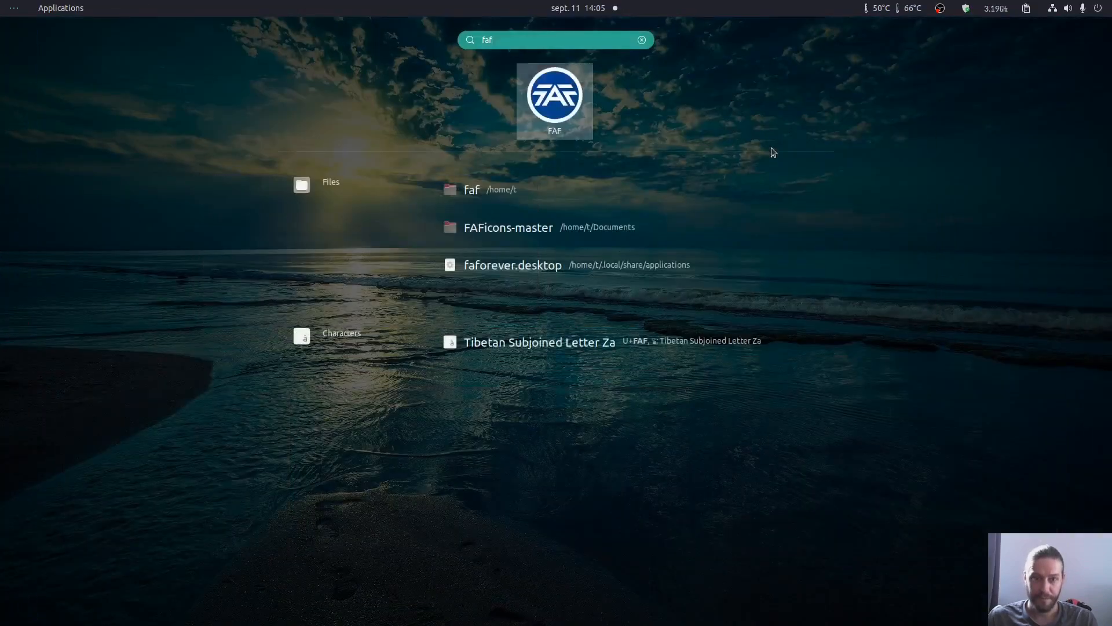
key("Return")
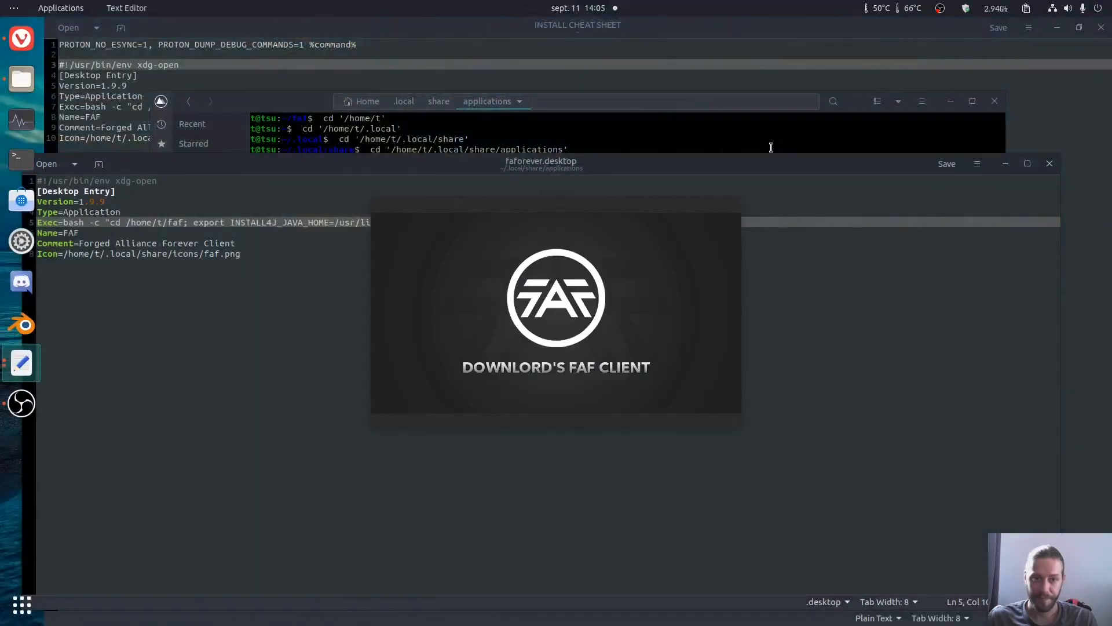
Step: Close the text editor, file manager and browser windows while the client starts
left_click(1050, 163)
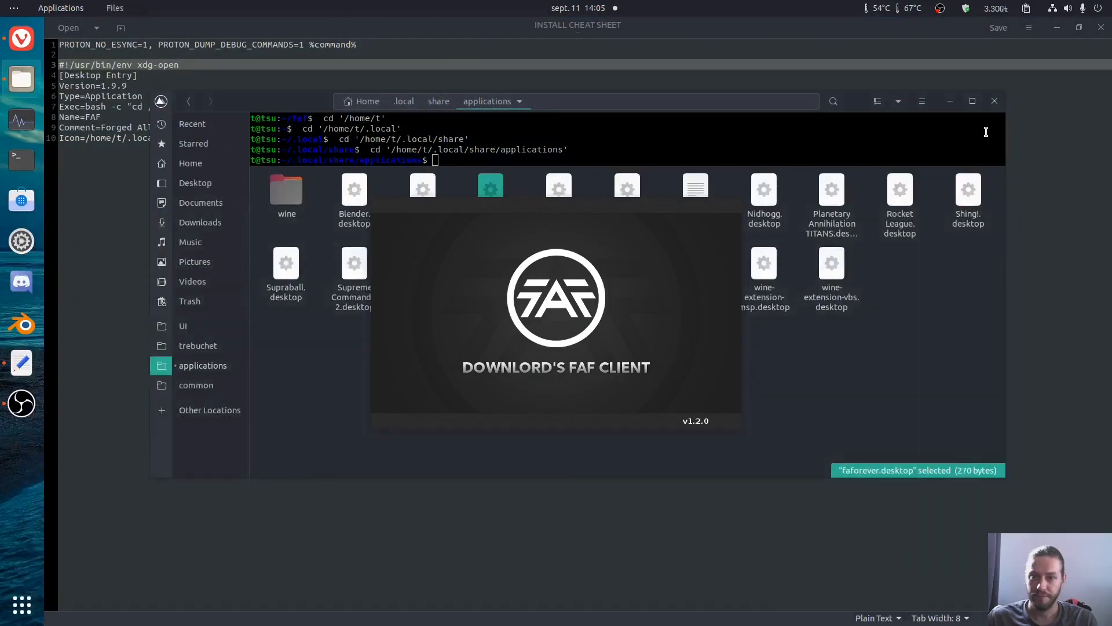
left_click(995, 110)
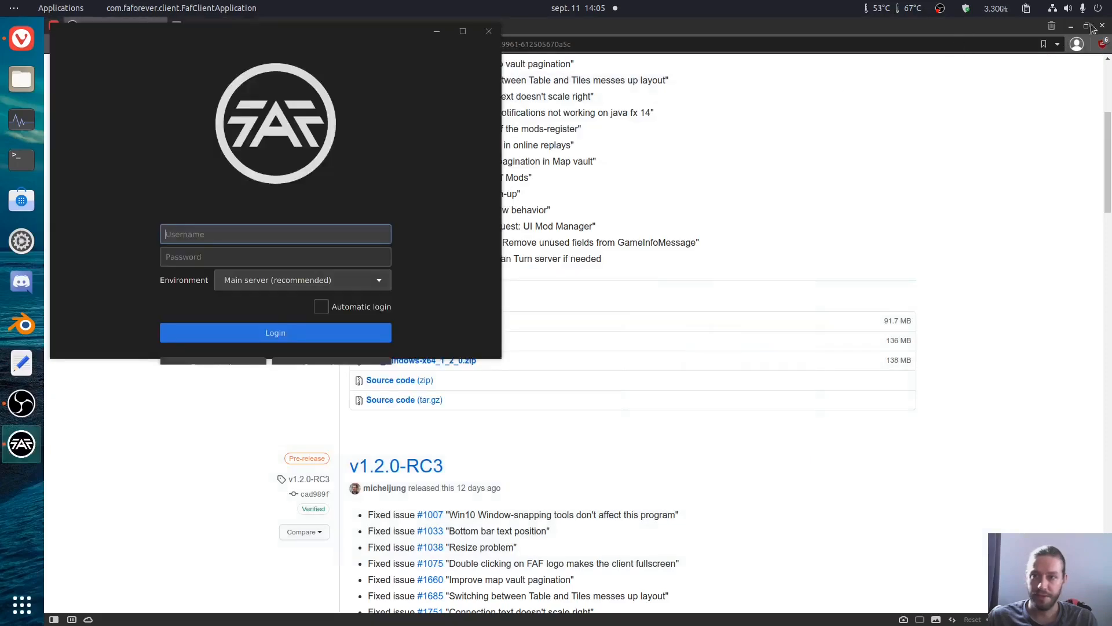
left_click(1102, 26)
Step: Launch Steam from the application search and minimize its window
key("super")
type("ste")
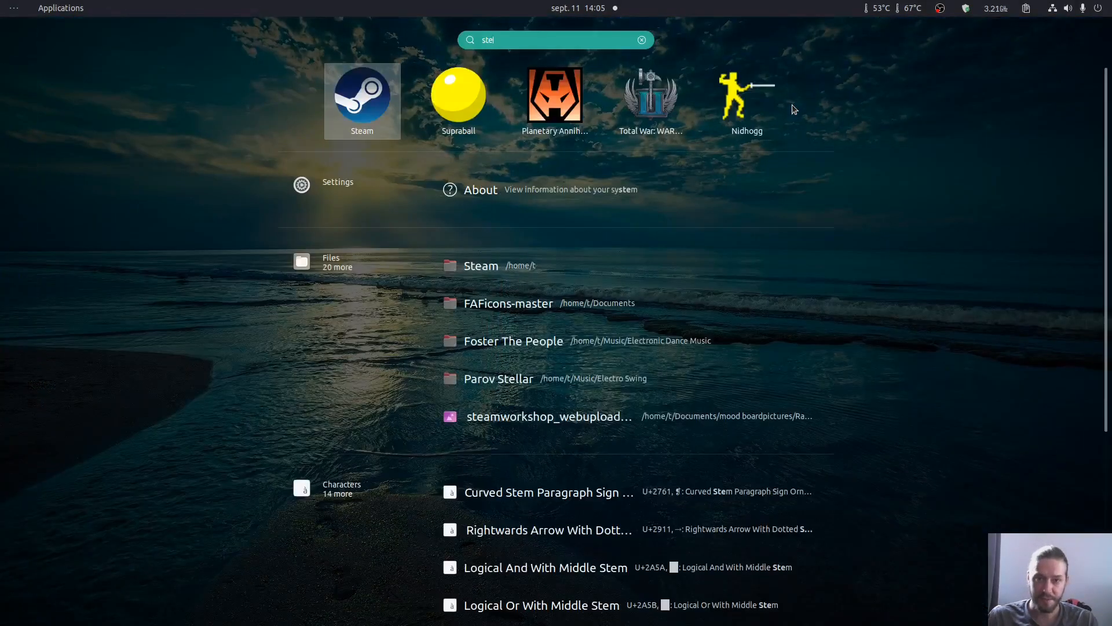
key("Return")
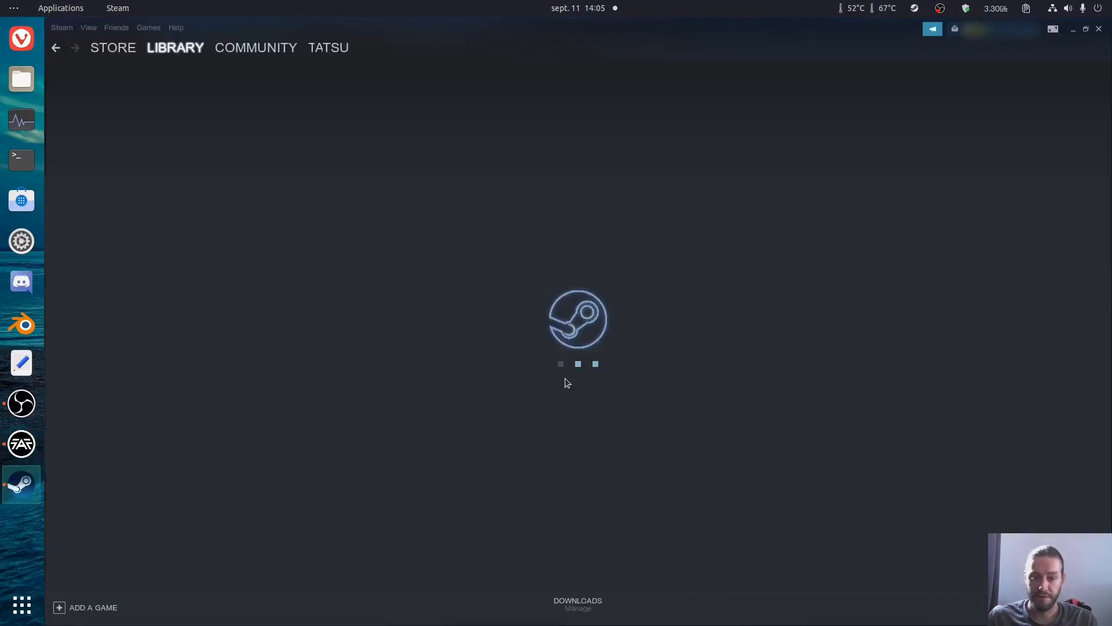
left_click(1074, 29)
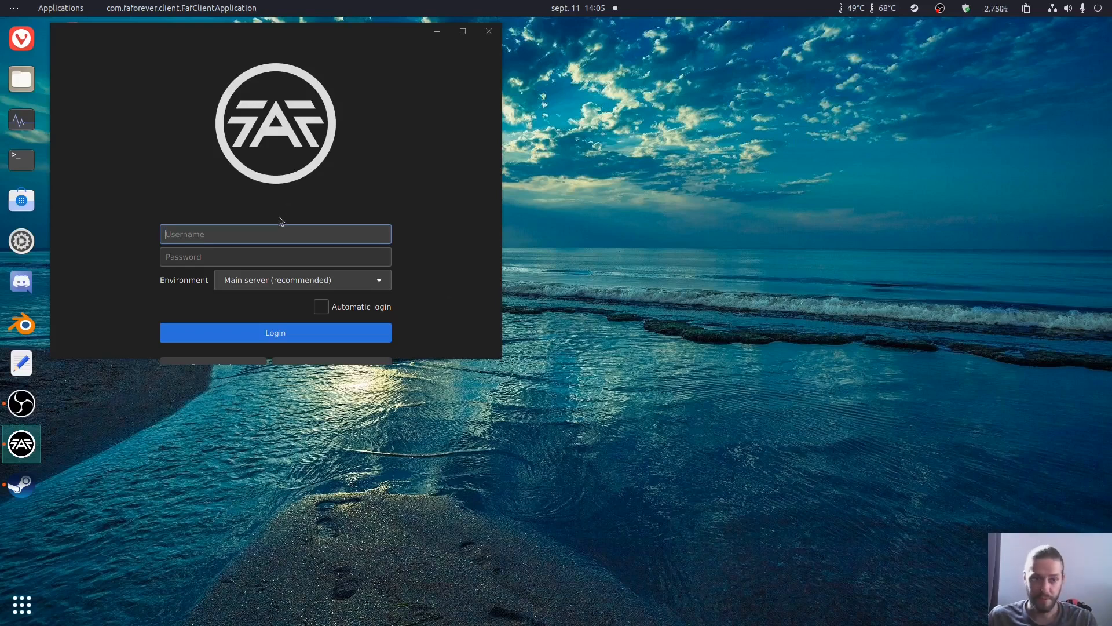
Step: Log in to the FAF client with the account username and password, with automatic login enabled
type("tatsu")
key("Tab")
type("********")
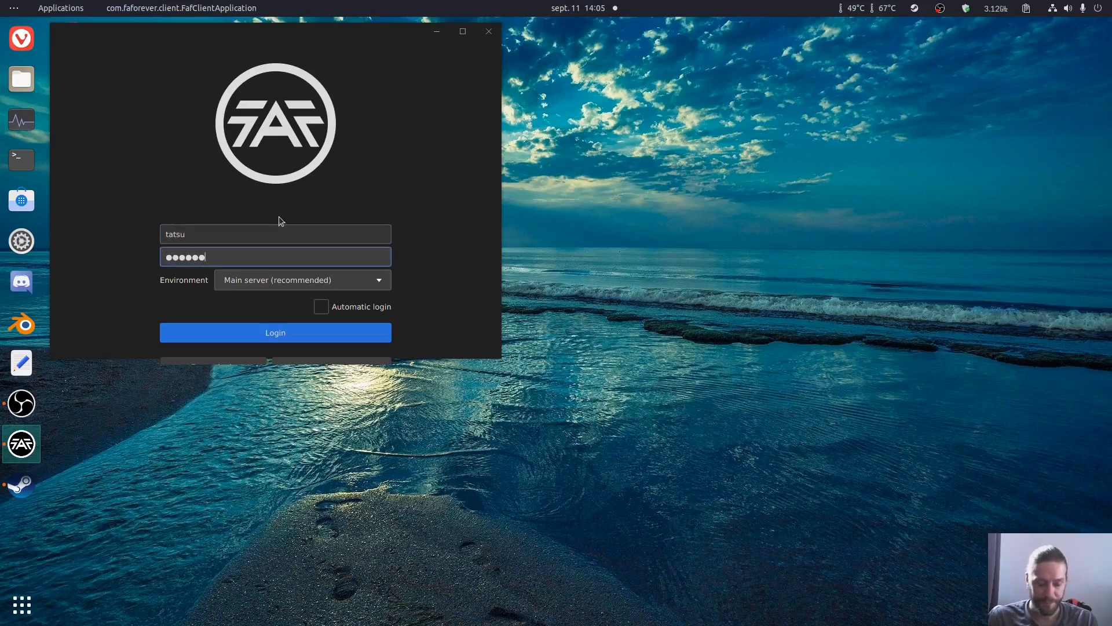
type("****")
left_click(330, 310)
left_click(328, 336)
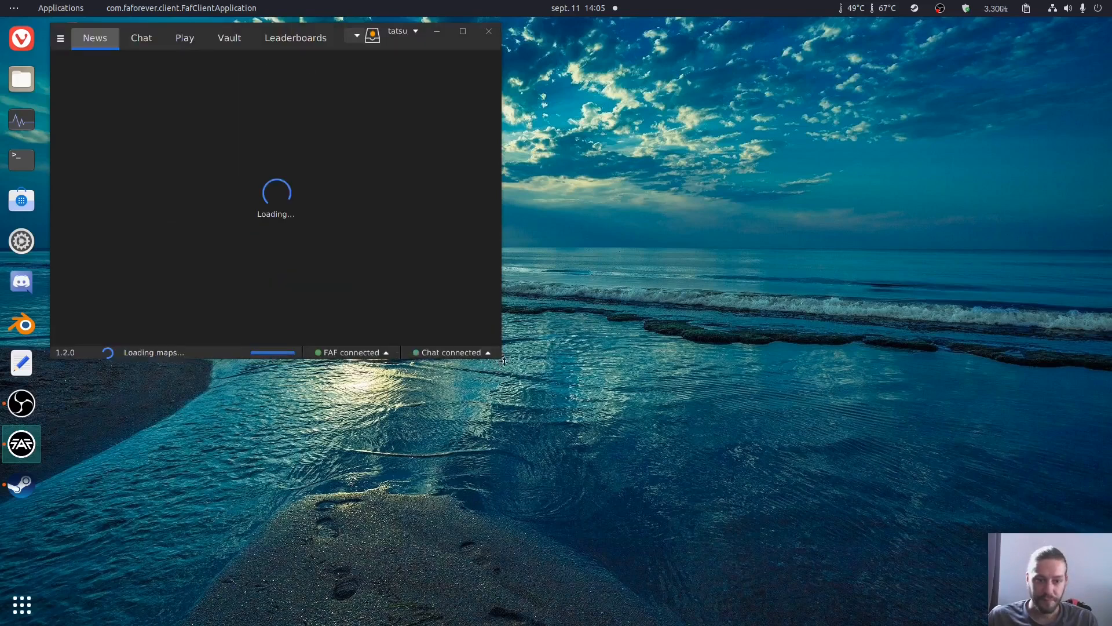
Step: Enlarge the client window and open the Forged Alliance Forever settings to check the Game Location path
left_click_drag(500, 359, 790, 478)
left_click(60, 39)
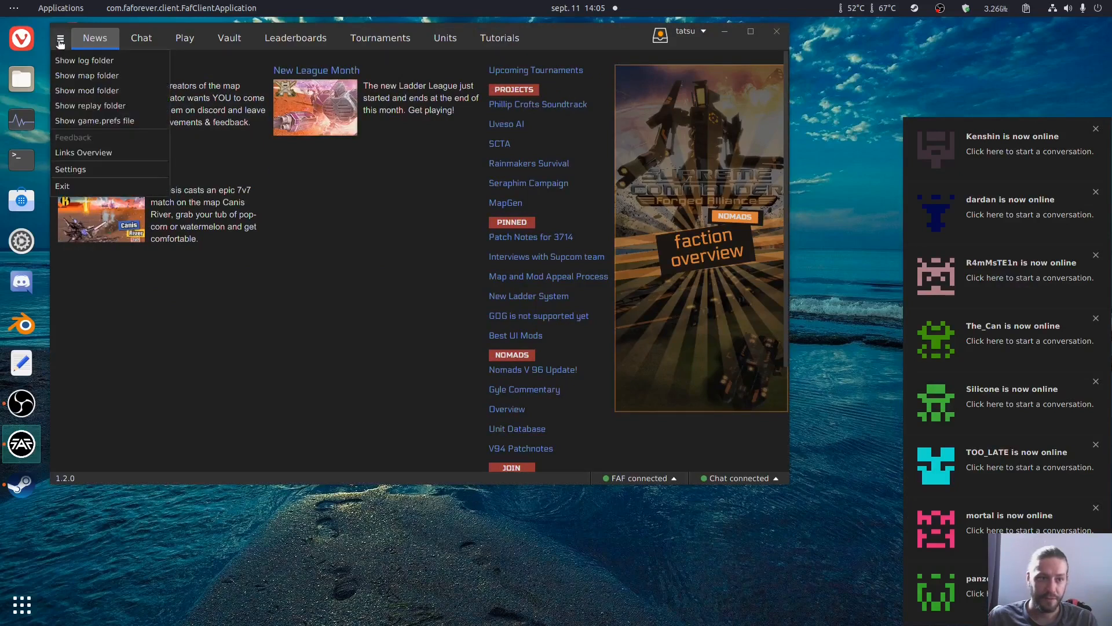
left_click(90, 169)
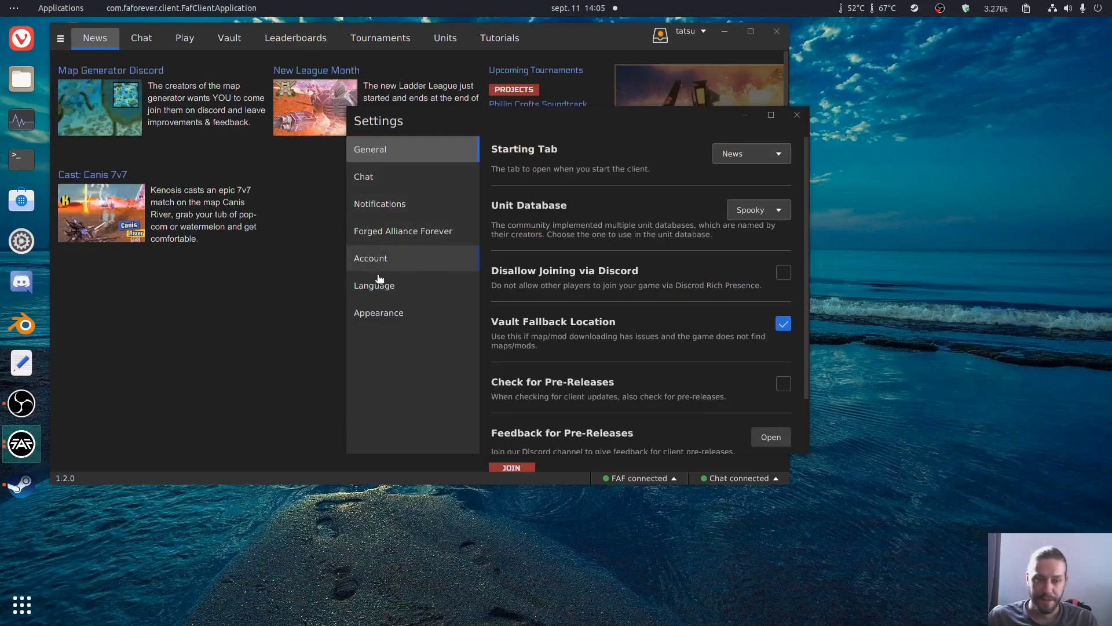
left_click(393, 229)
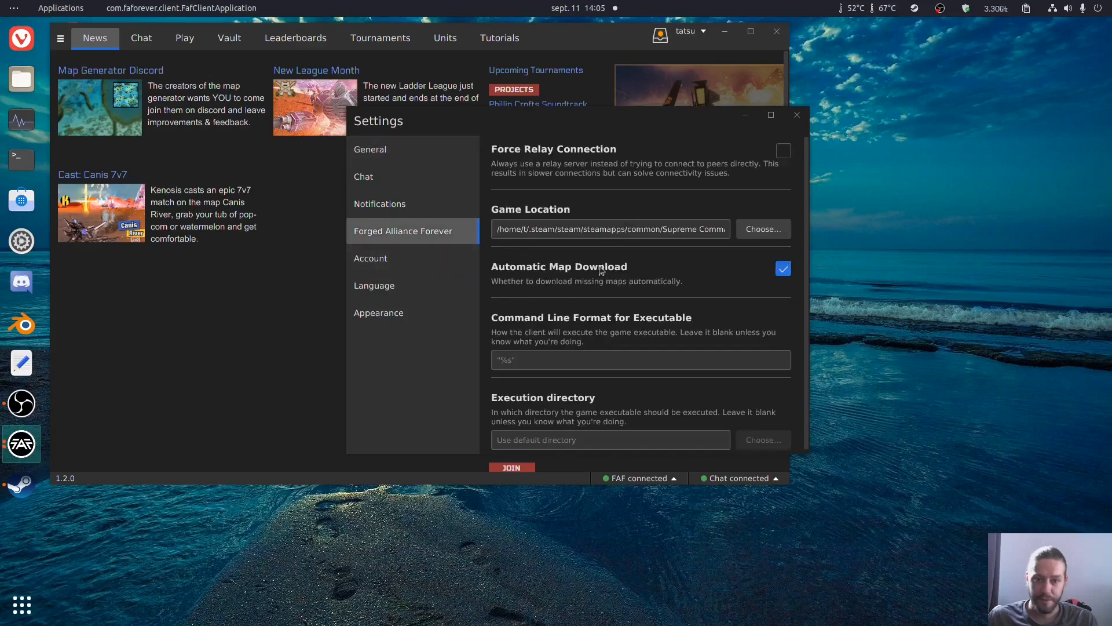
left_click(618, 230)
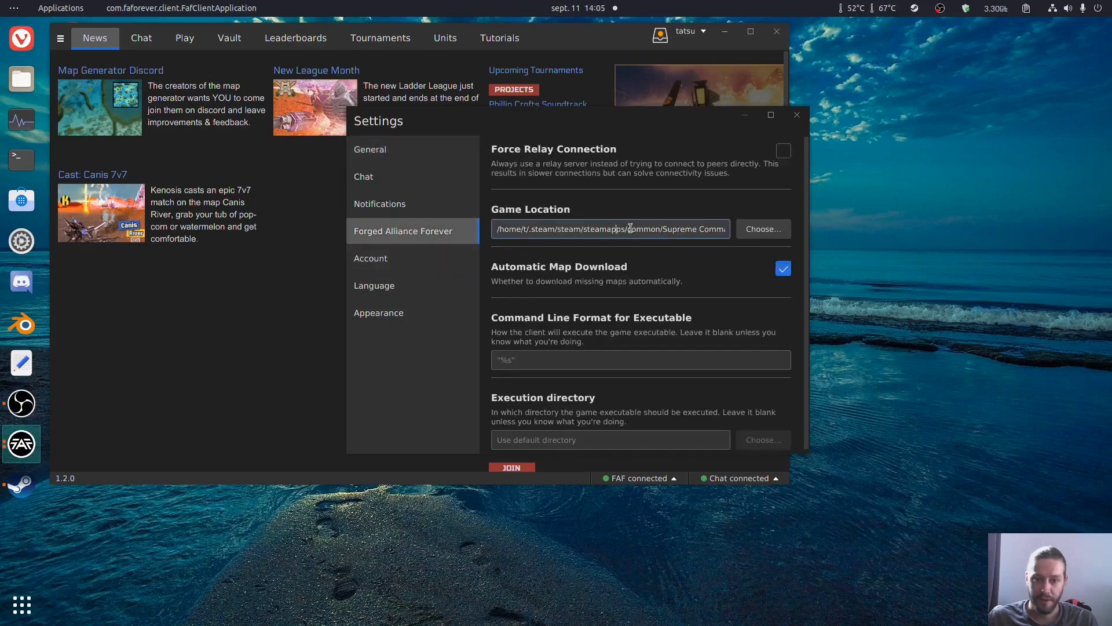
left_click_drag(650, 229, 773, 224)
left_click(690, 227)
left_click_drag(553, 230, 490, 229)
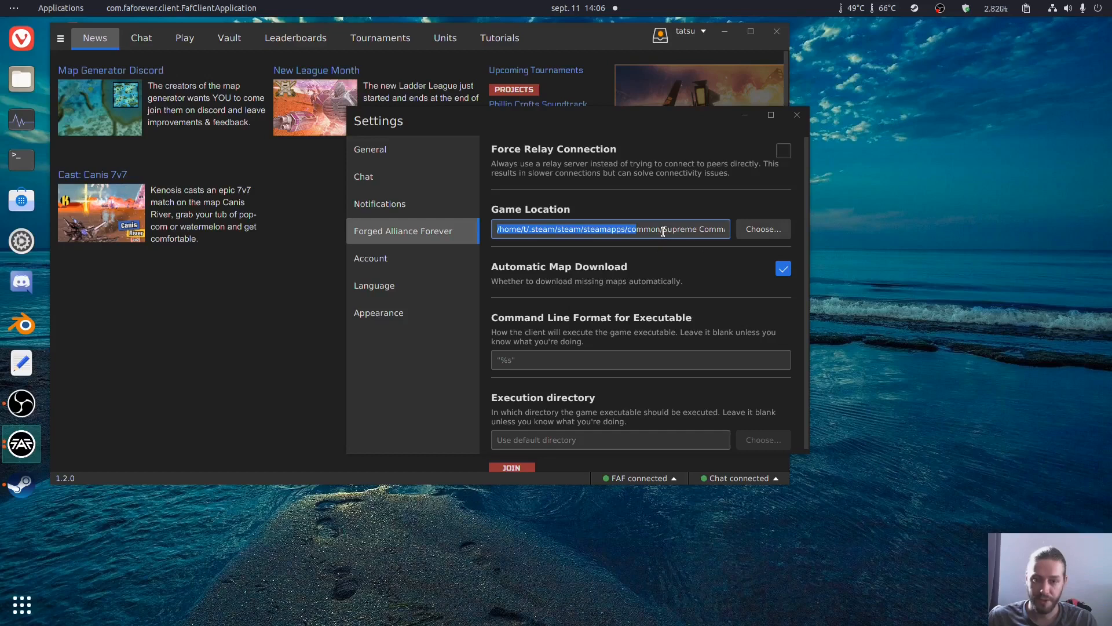
Step: Set the command line format for the executable to "/home/t/faf/run %s" and close the settings
left_click(498, 362)
type("/")
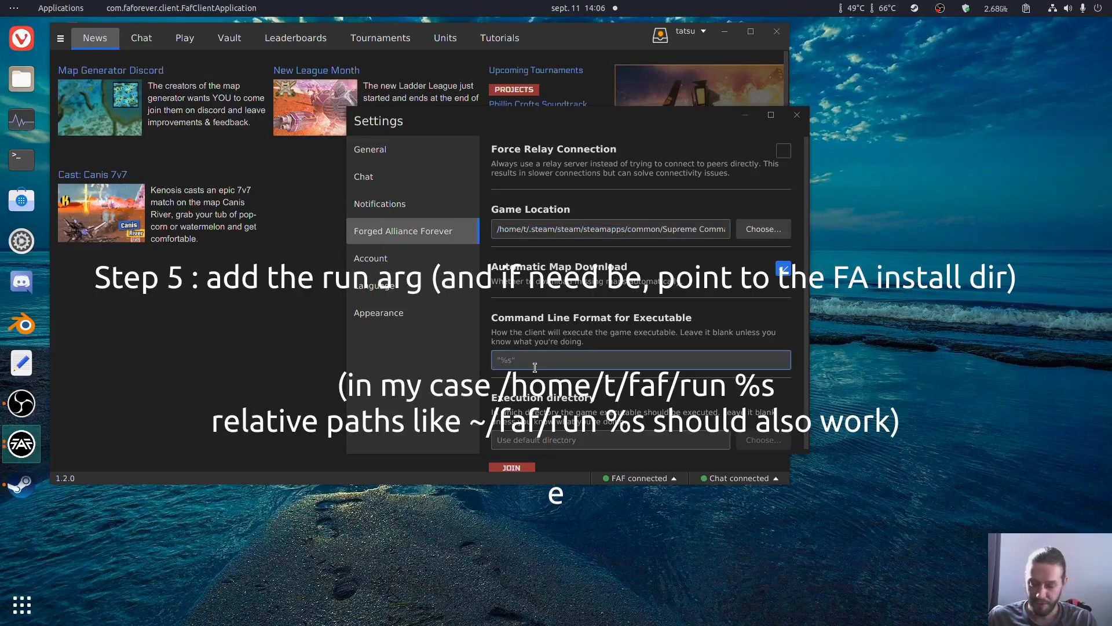
type("hom")
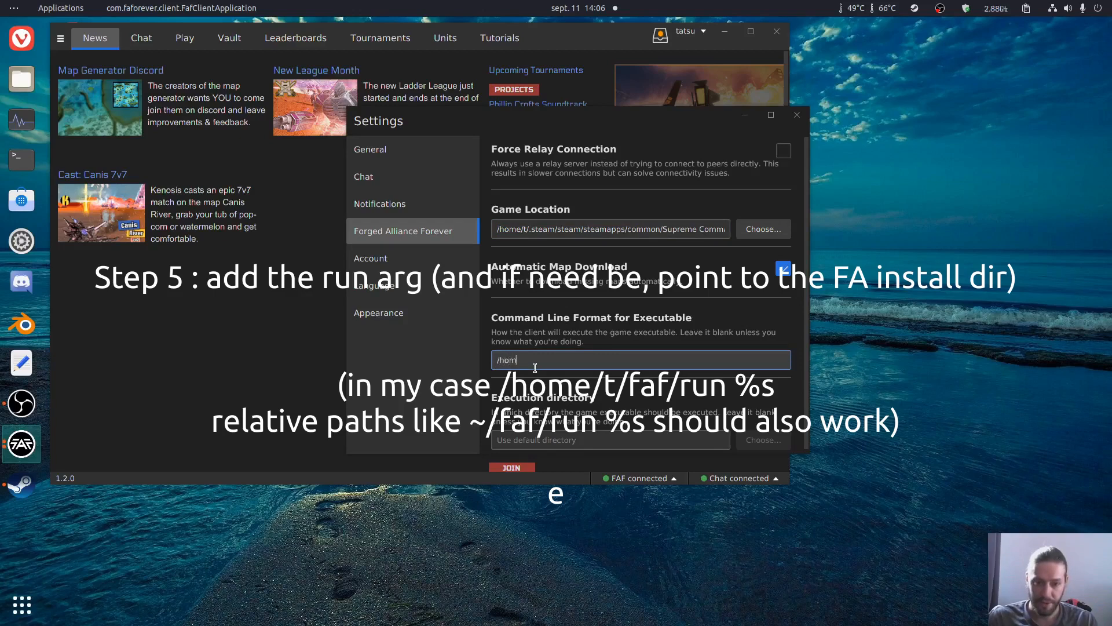
type("e/t/")
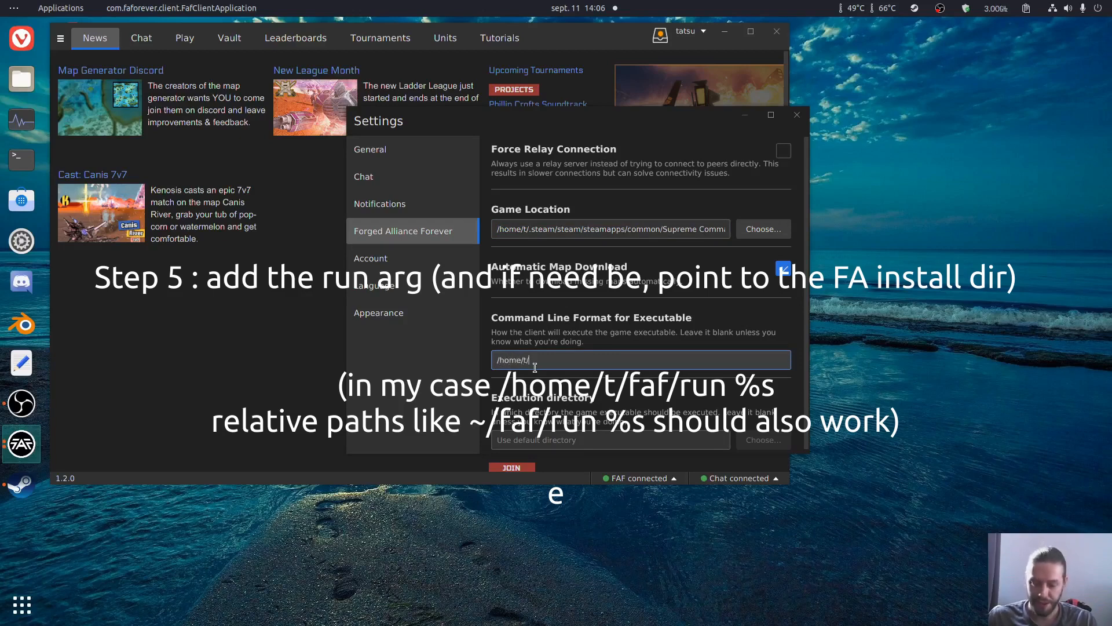
type("faf/run %s")
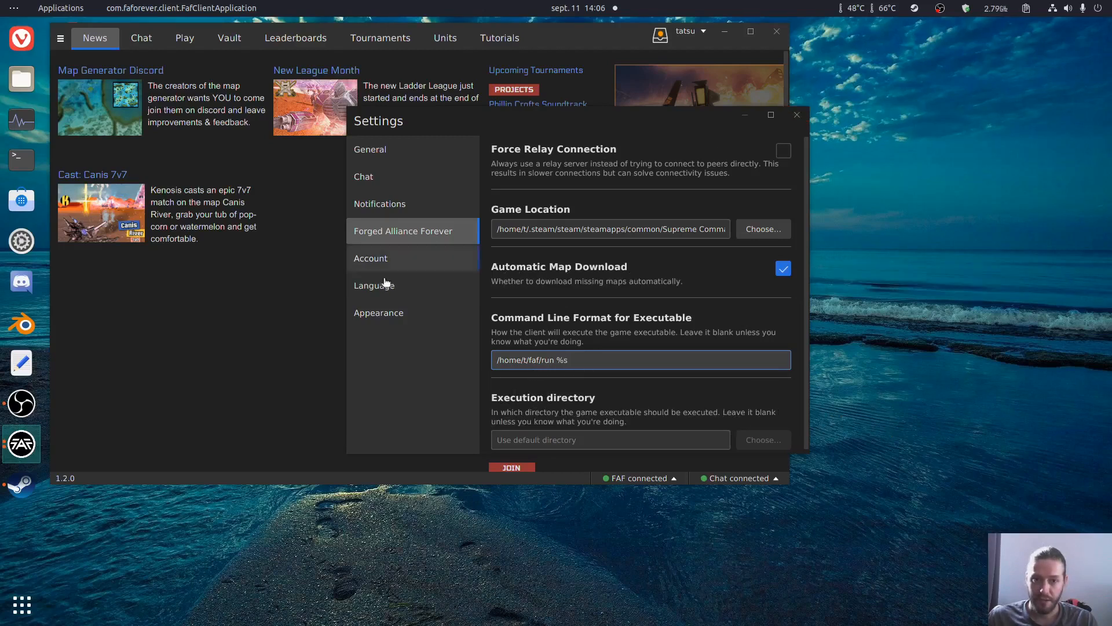
left_click(515, 437)
left_click(396, 258)
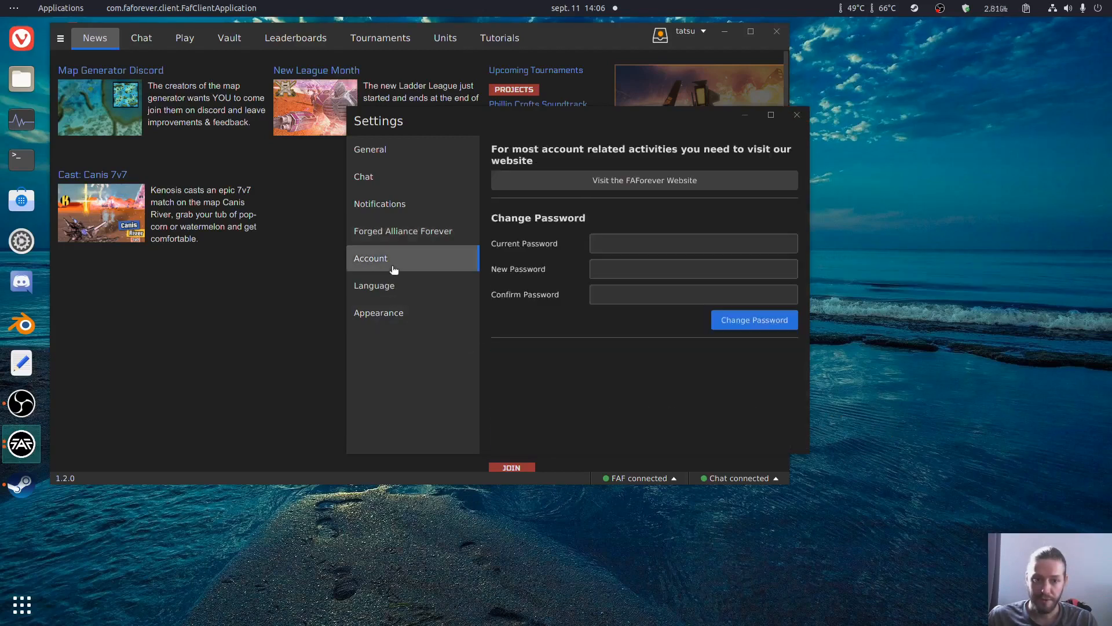
left_click(789, 121)
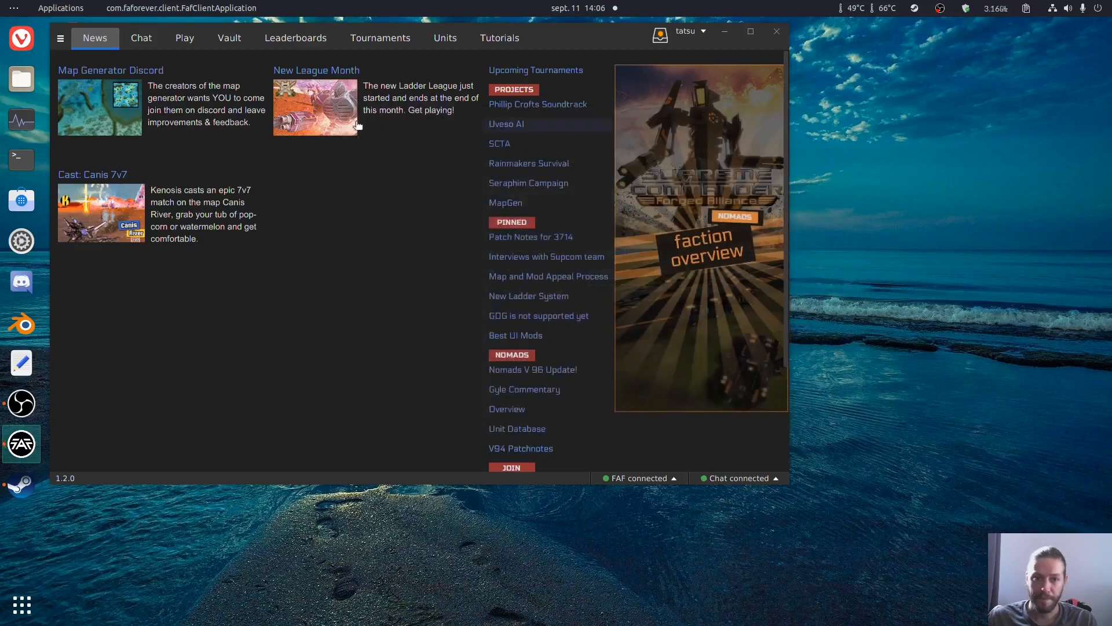
Step: Show the custom games as tiles and create a FAF game titled "test" on the Alpha 7 Quarantine map
left_click(177, 41)
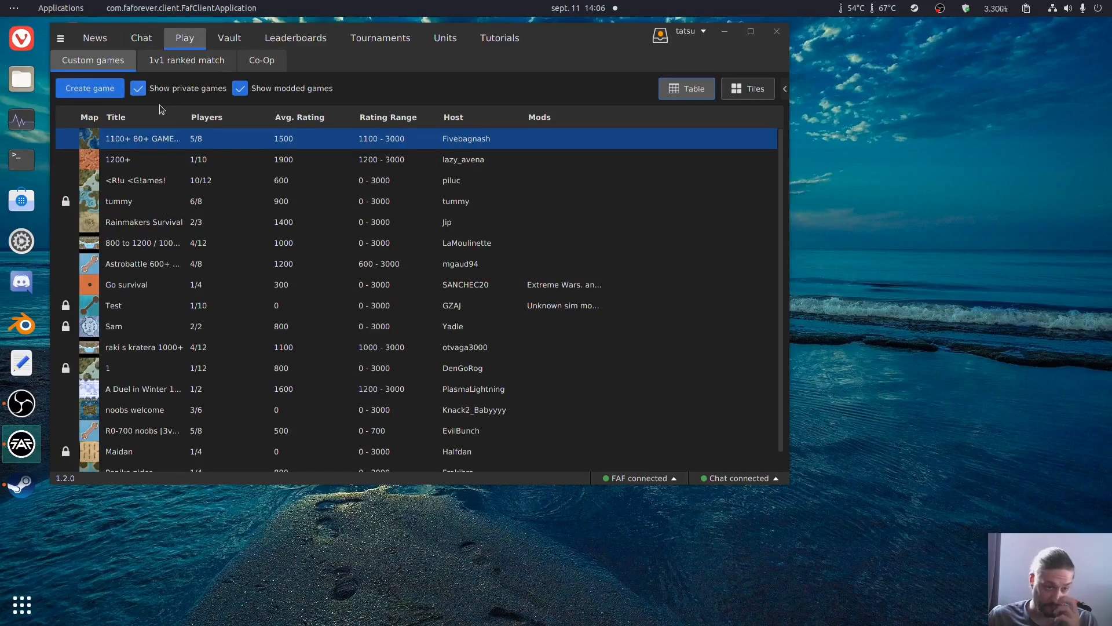
left_click(749, 88)
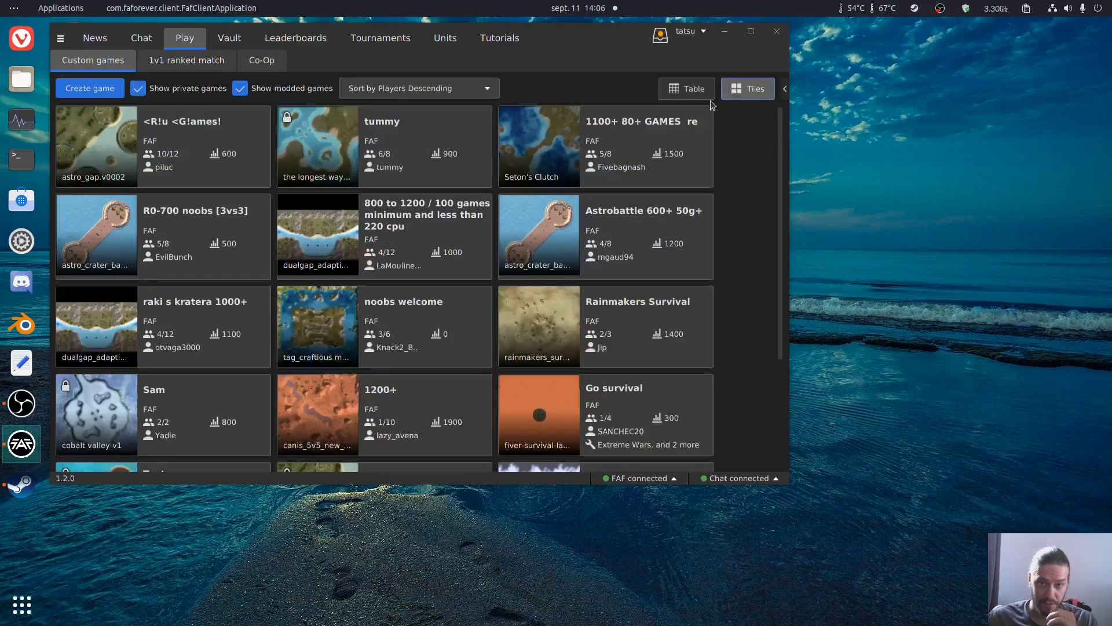
left_click(102, 95)
left_click(242, 114)
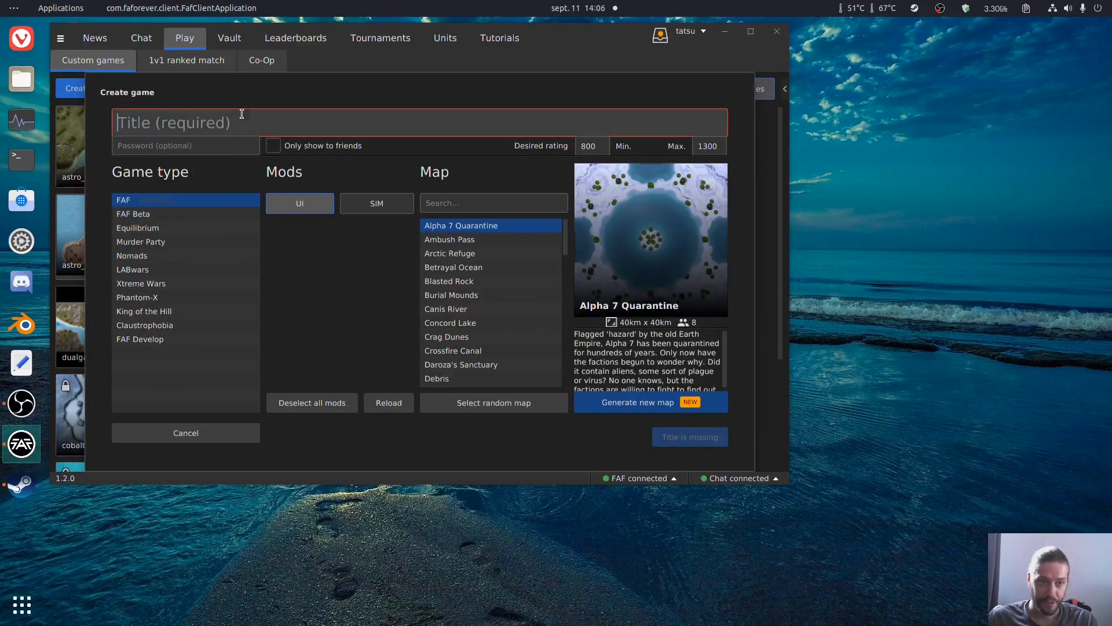
type("test")
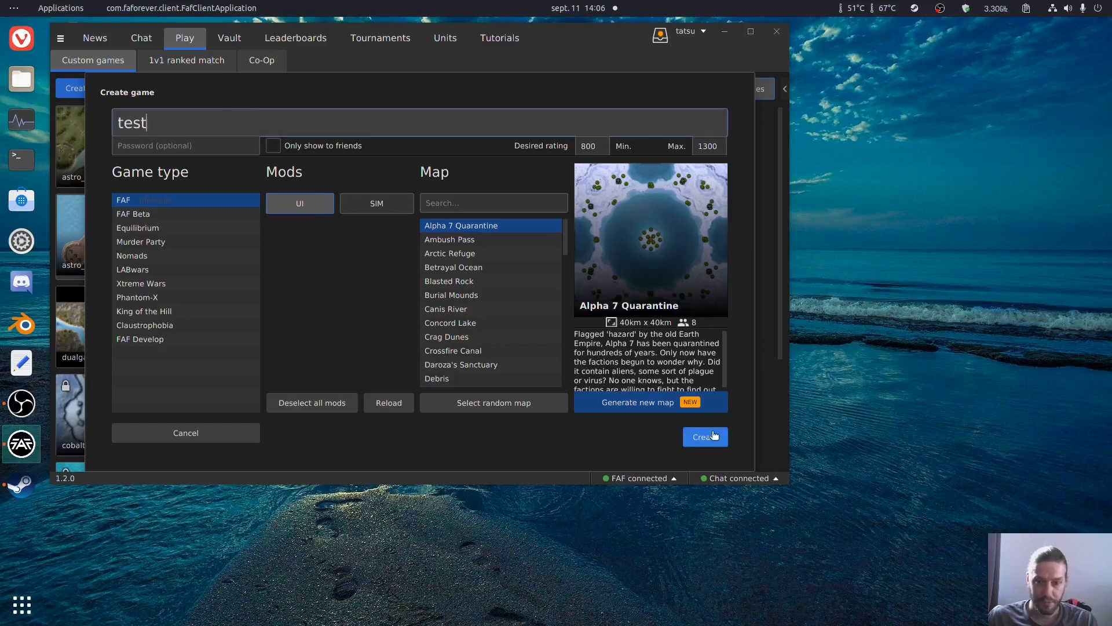
left_click(704, 437)
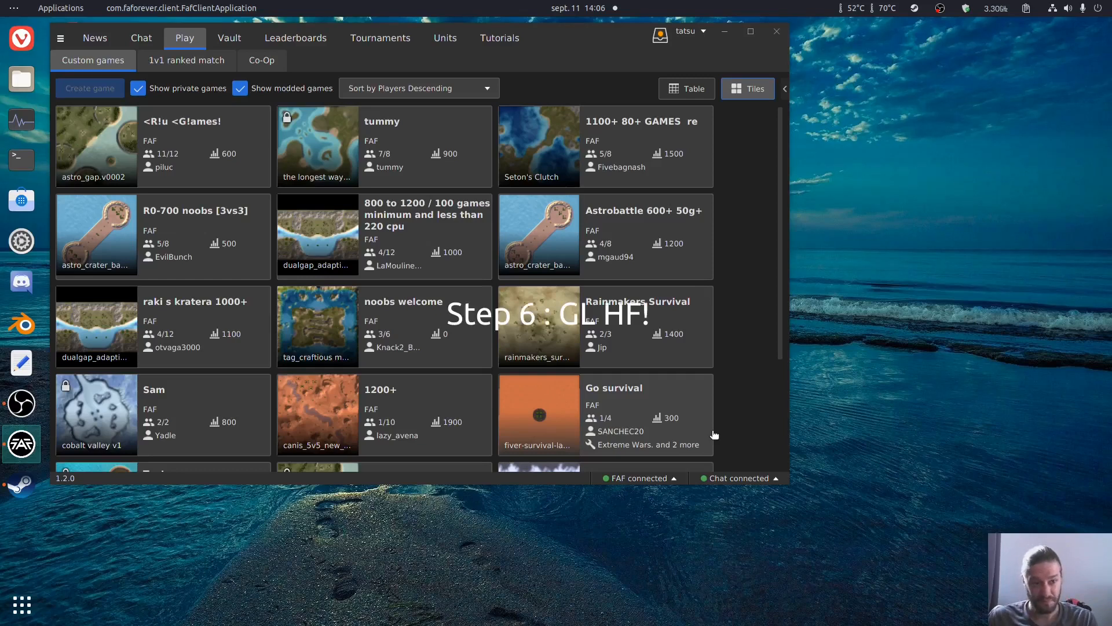
Step: Reposition the client window while the game launches, and switch between the client and the game, ending on the game
left_click_drag(591, 50, 655, 87)
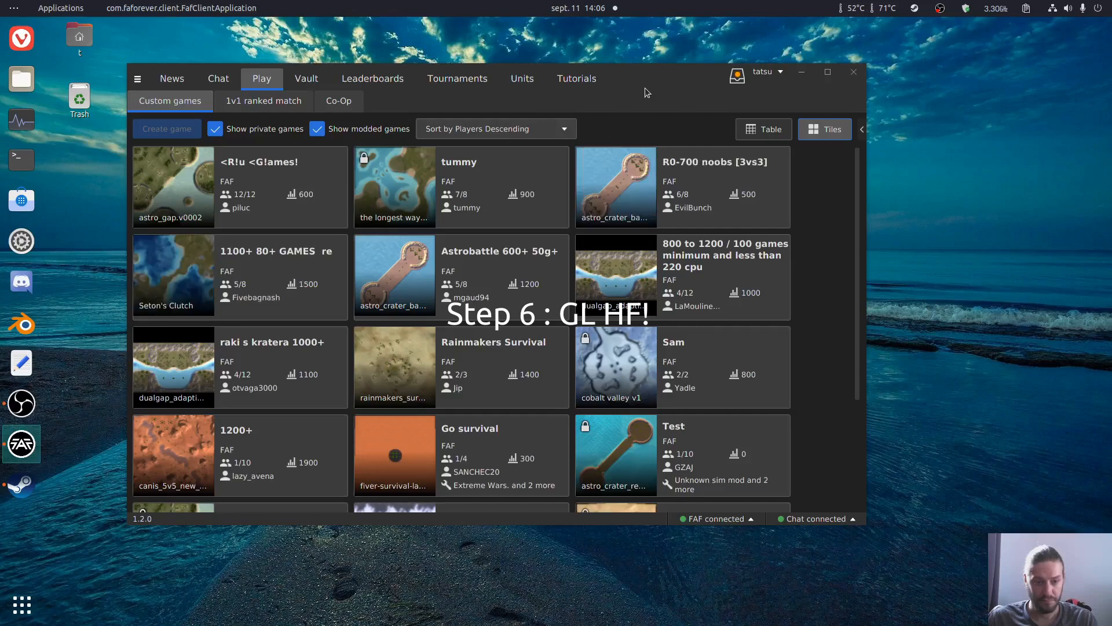
left_click(135, 81)
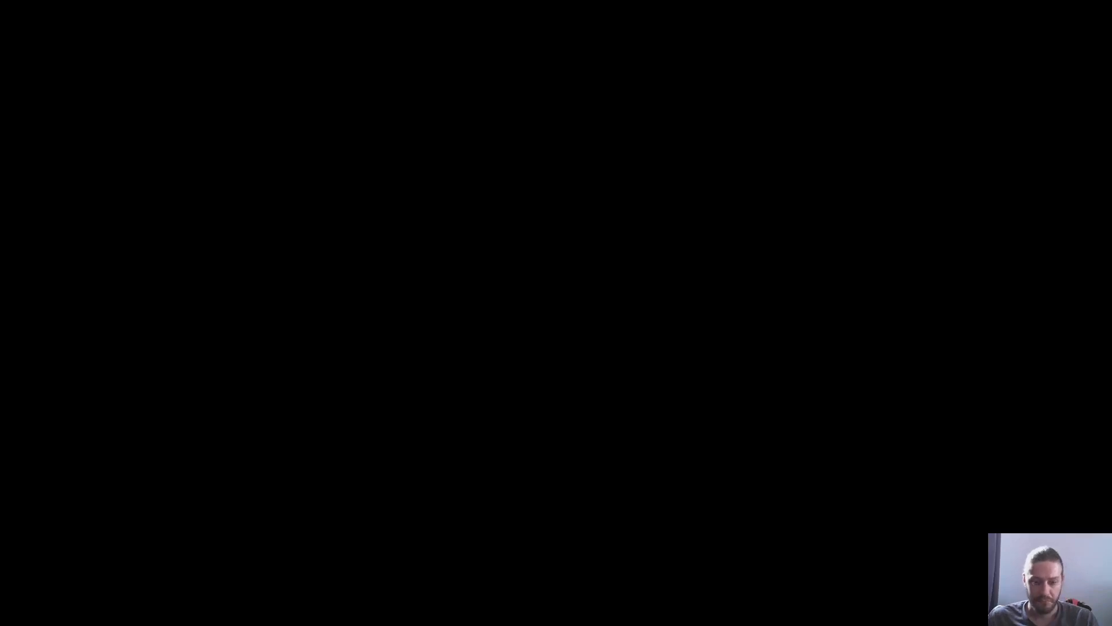
key("alt+Tab")
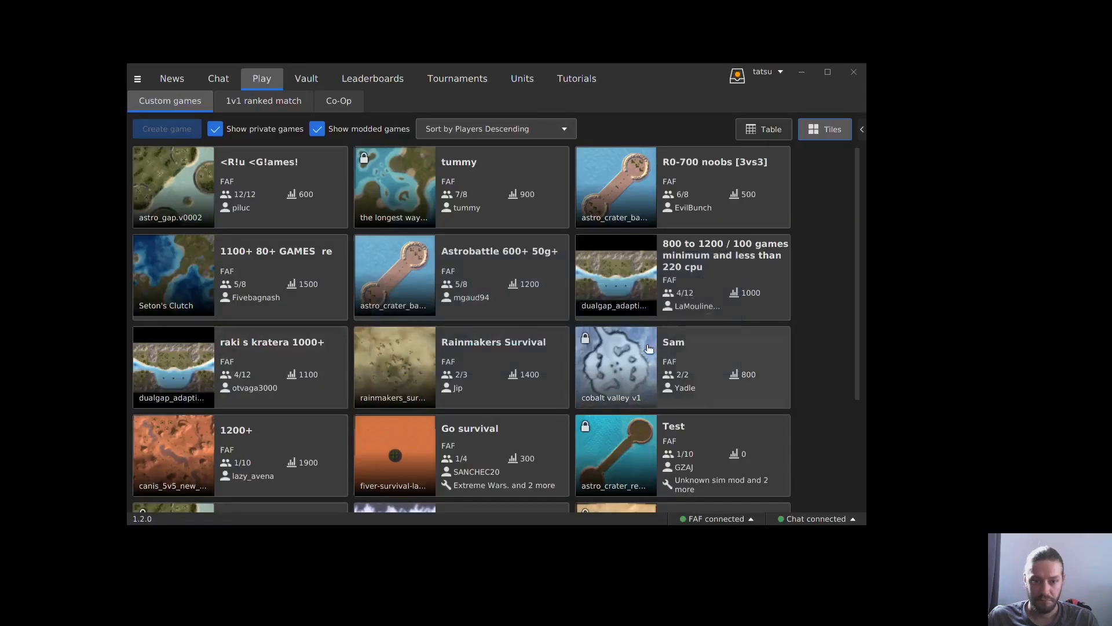
key("alt+Tab")
key("alt+Tab")
key("alt+Tab")
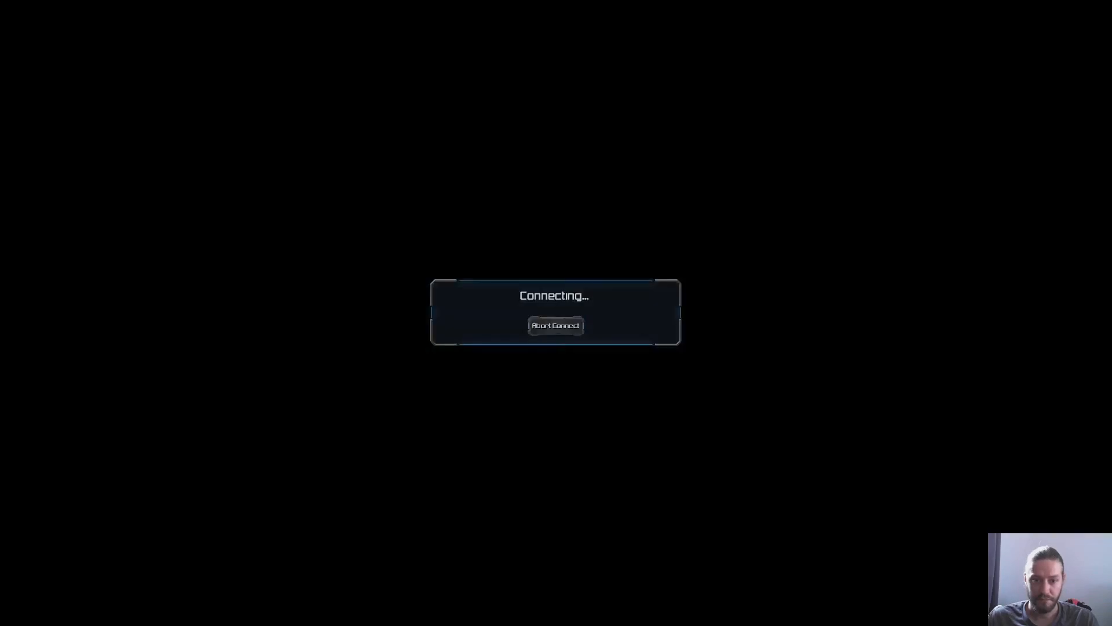